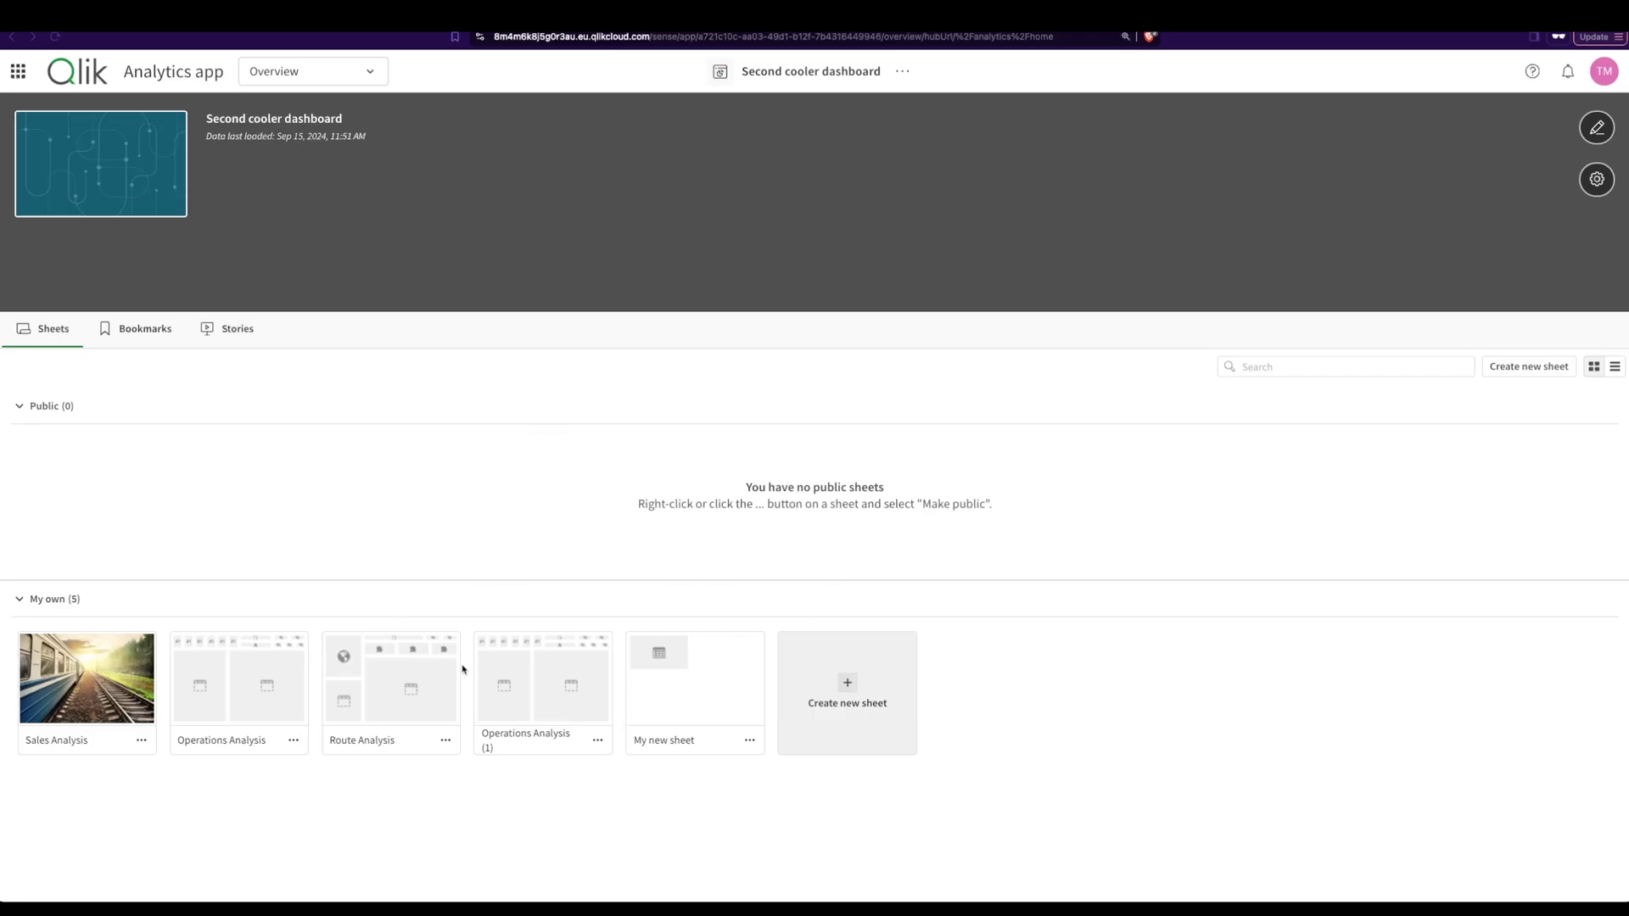
- Reach the Sales Analysis sheet through the Operations Analysis sheet's navigation button
click(272, 681)
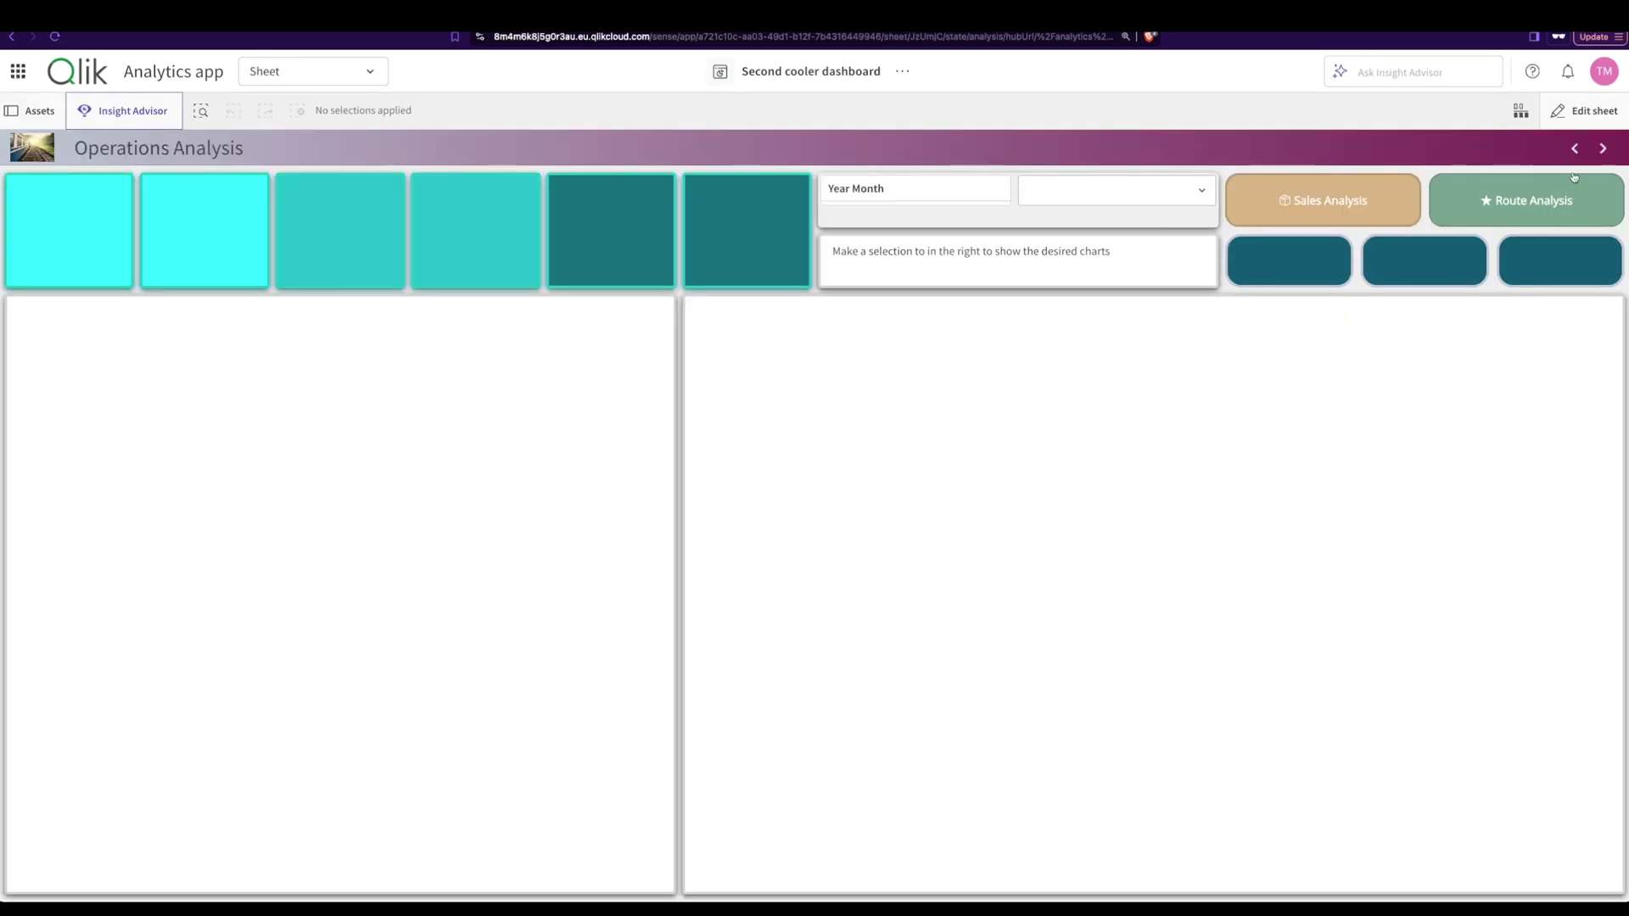
click(1415, 265)
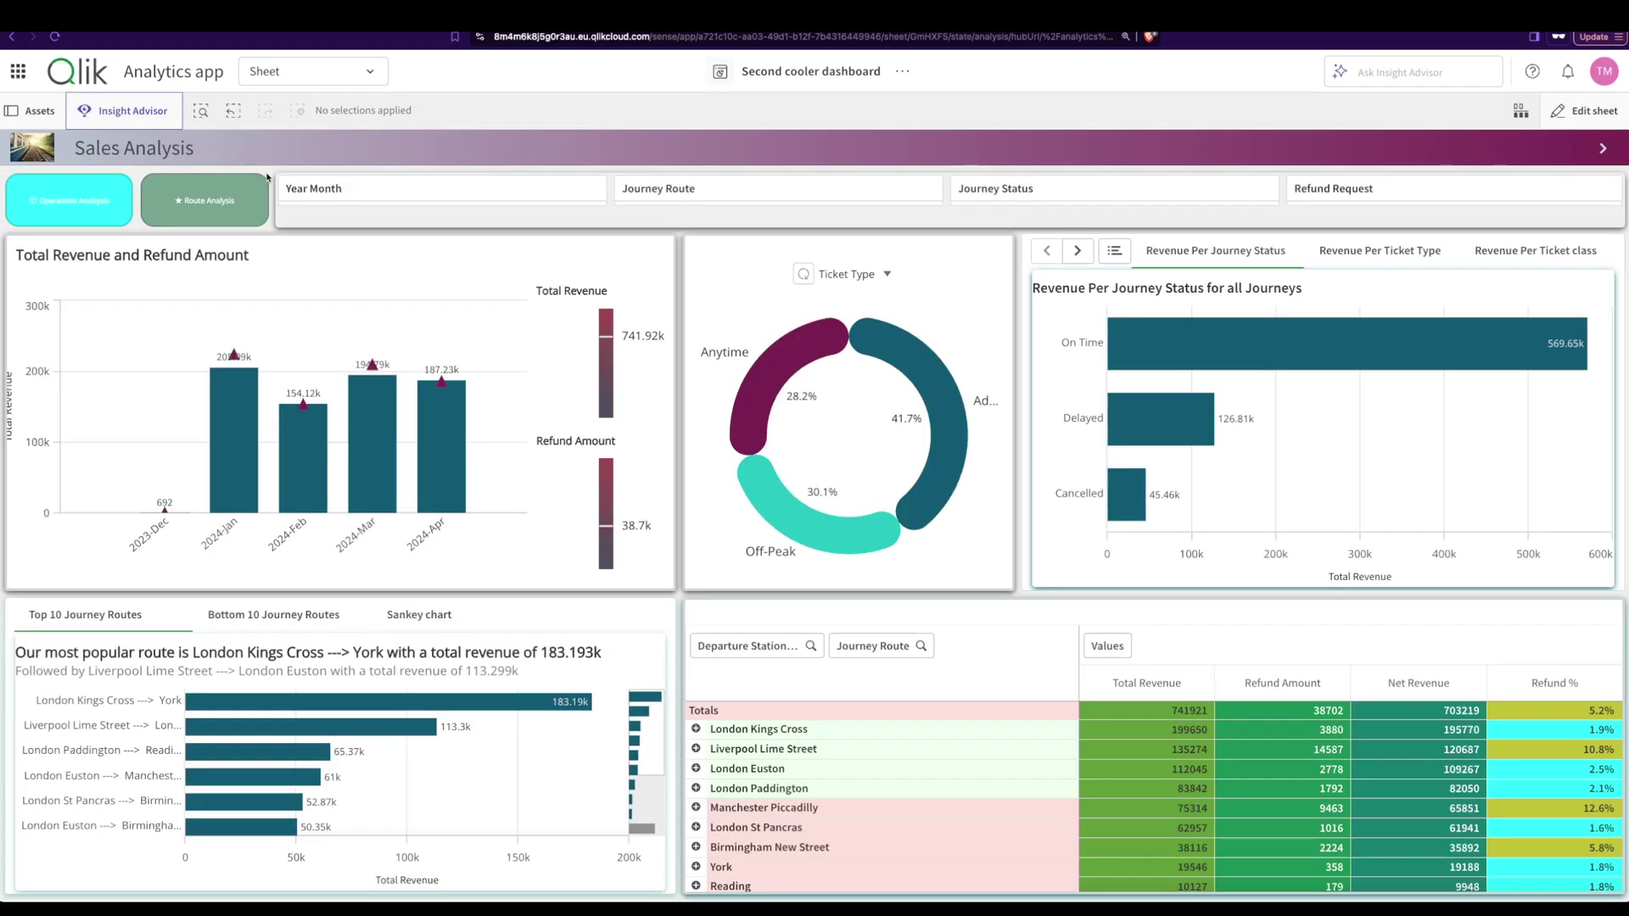
- Switch the app section dropdown to Storytelling
click(356, 75)
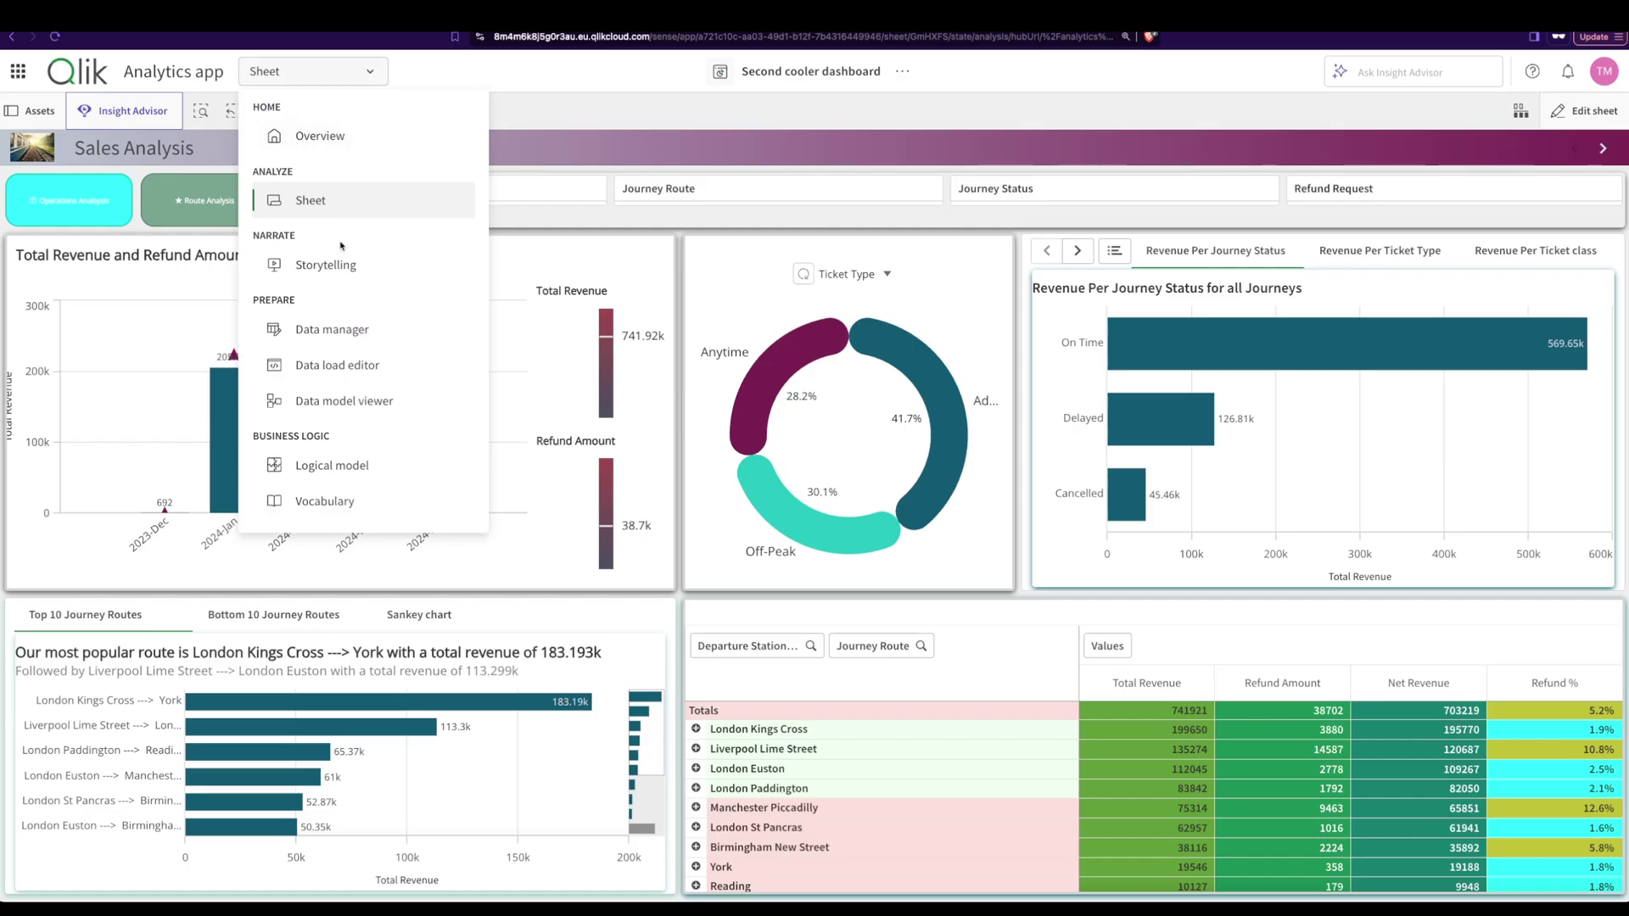
click(339, 267)
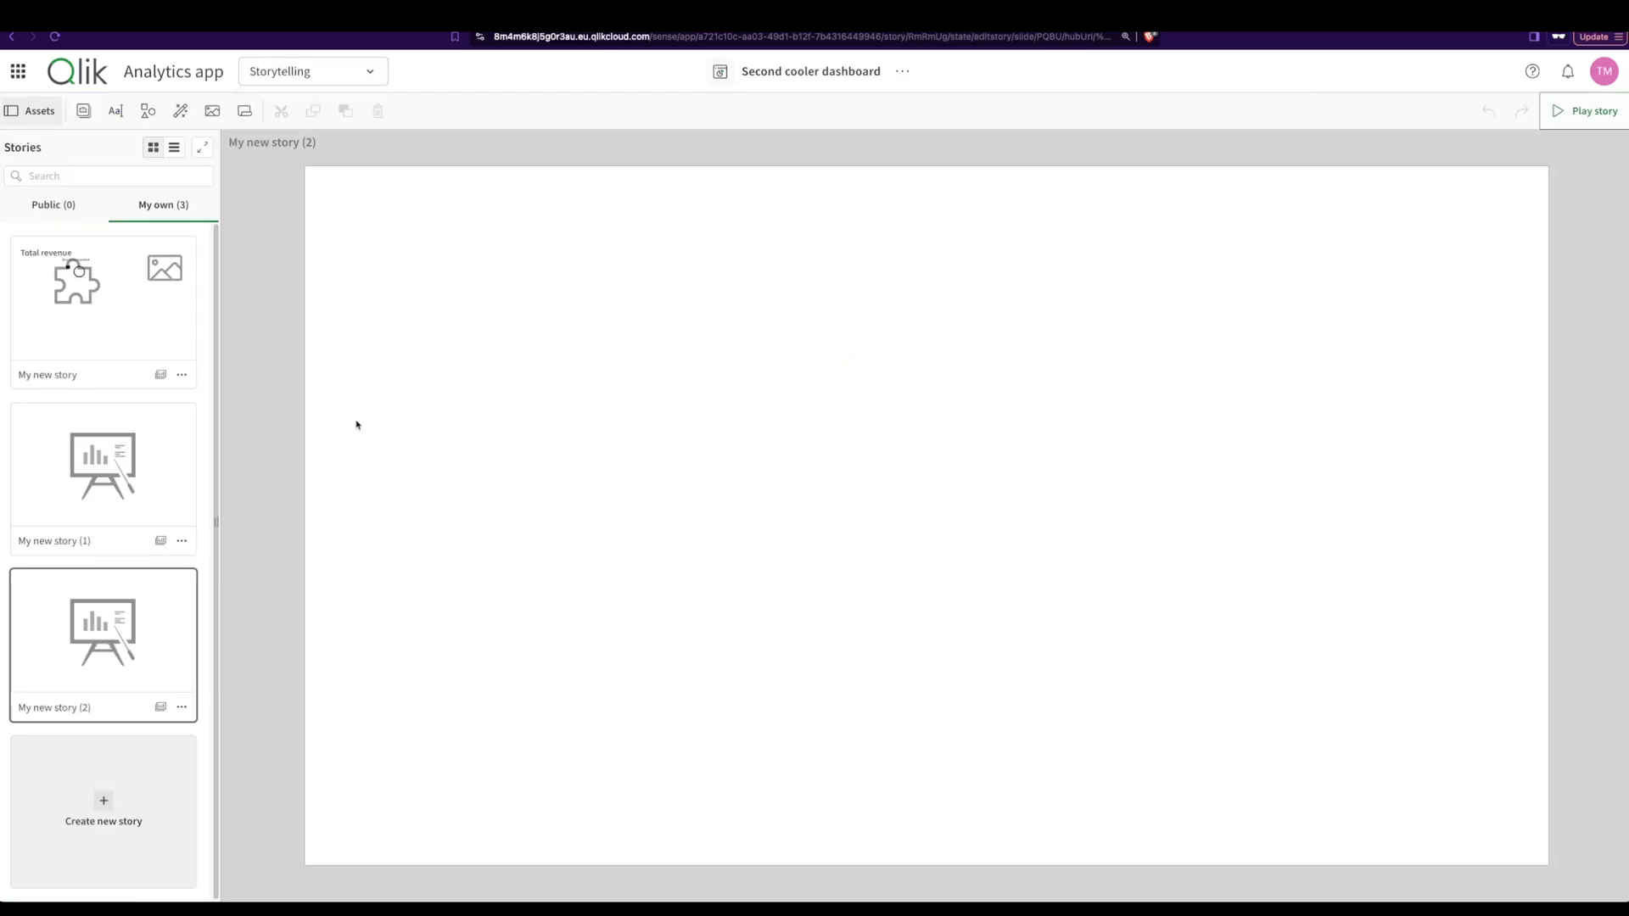
click(373, 75)
click(347, 78)
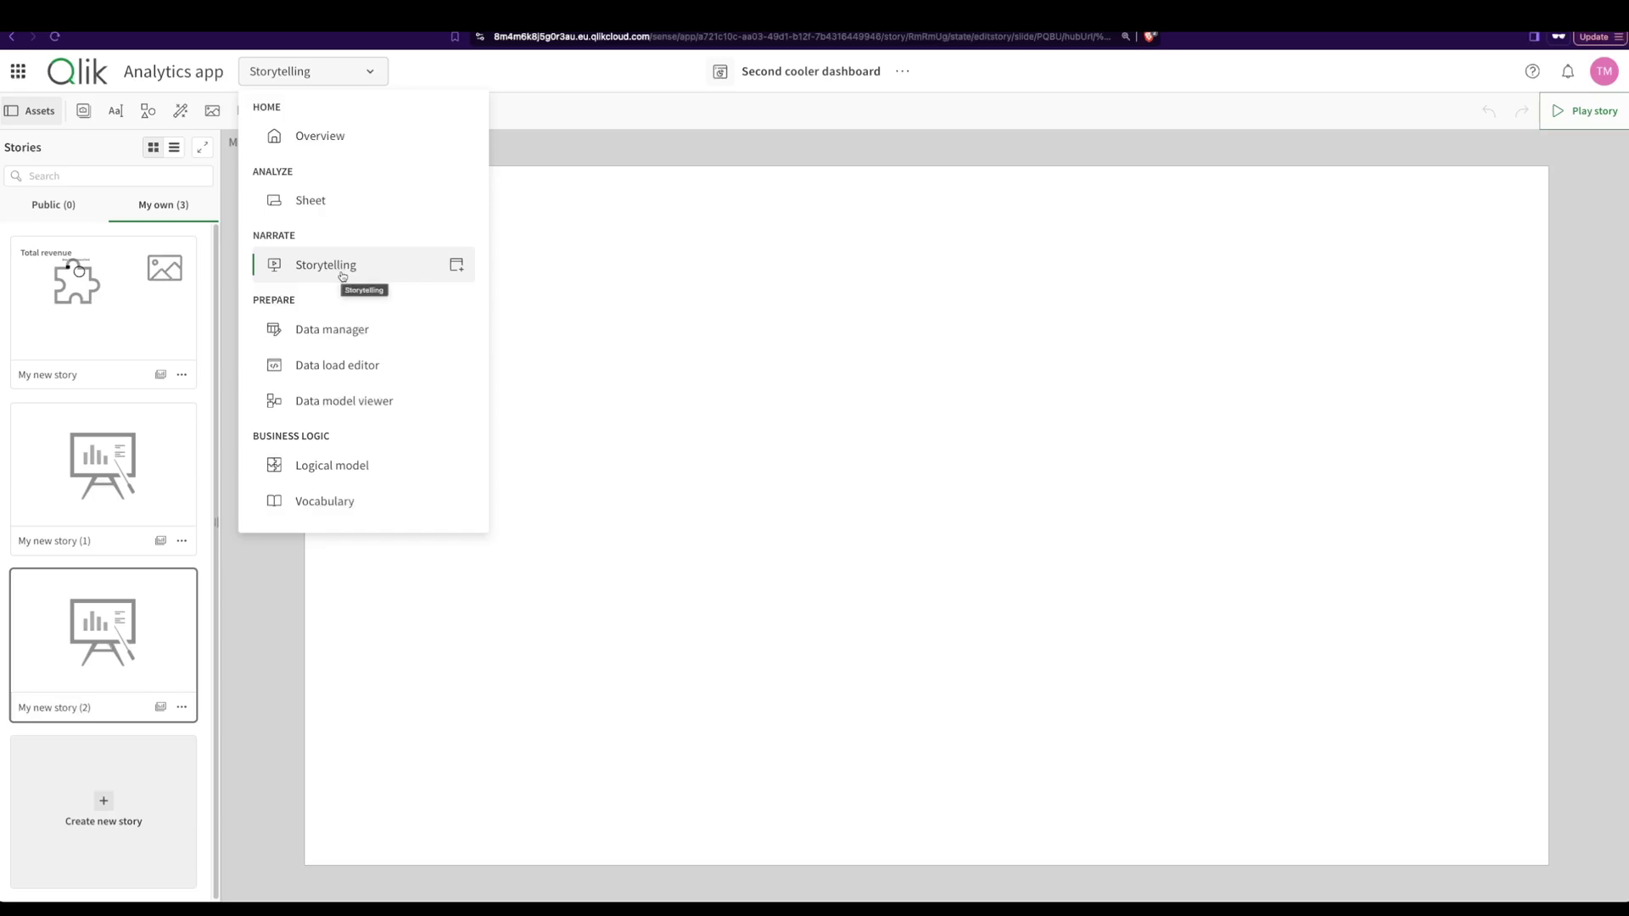
key(Escape)
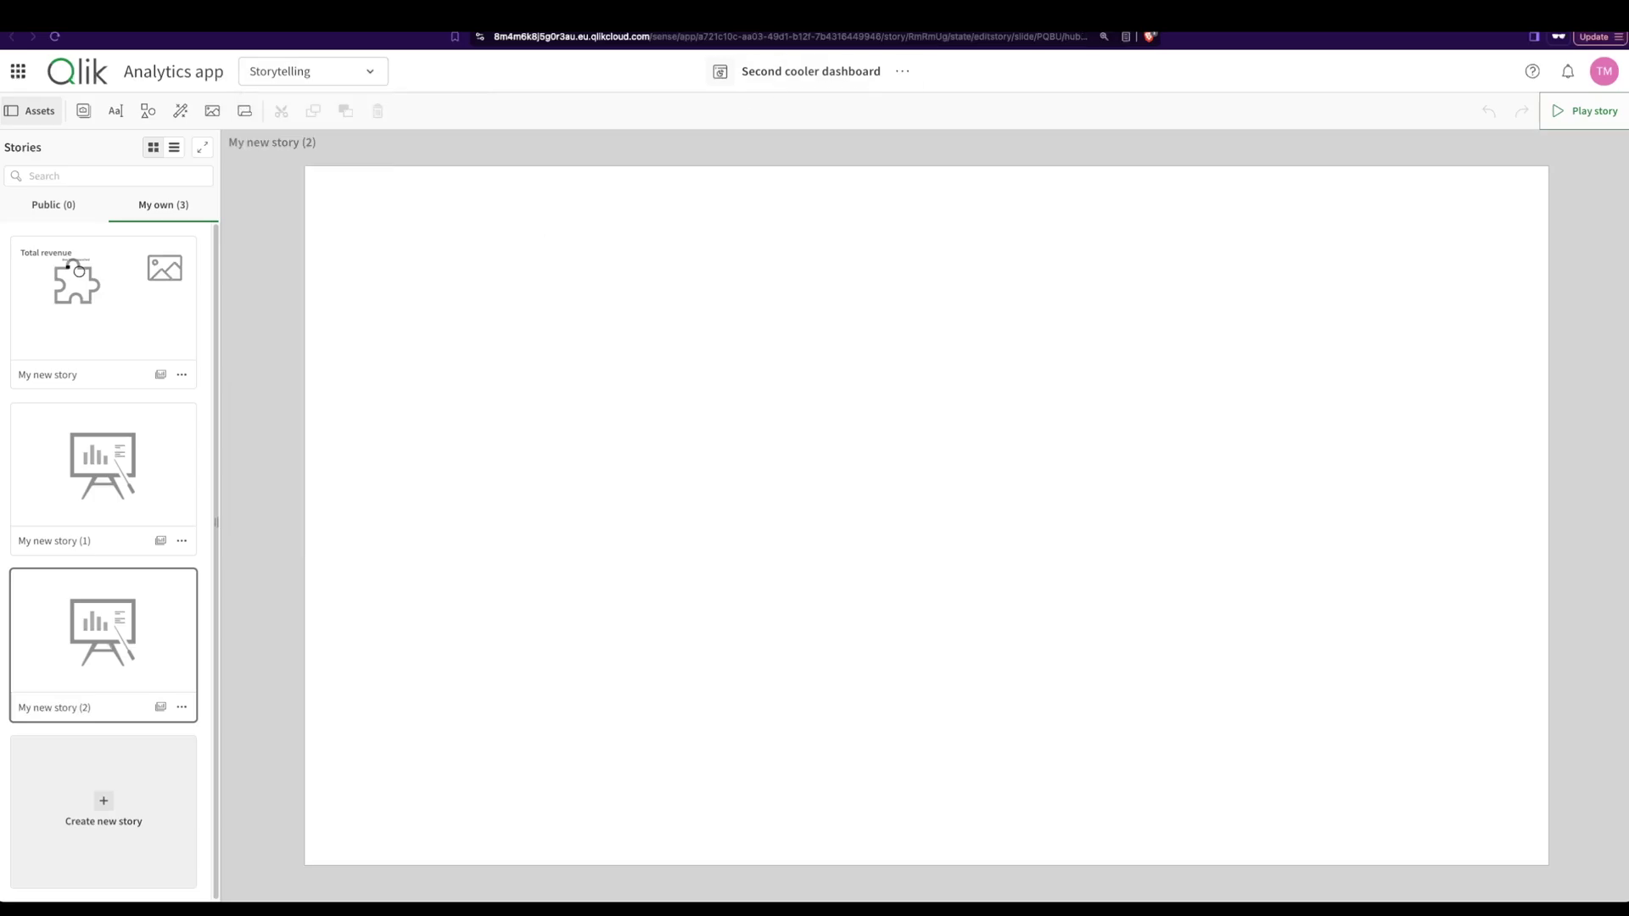
- Look through My new story, My new story (1) and My new story (2)
click(127, 335)
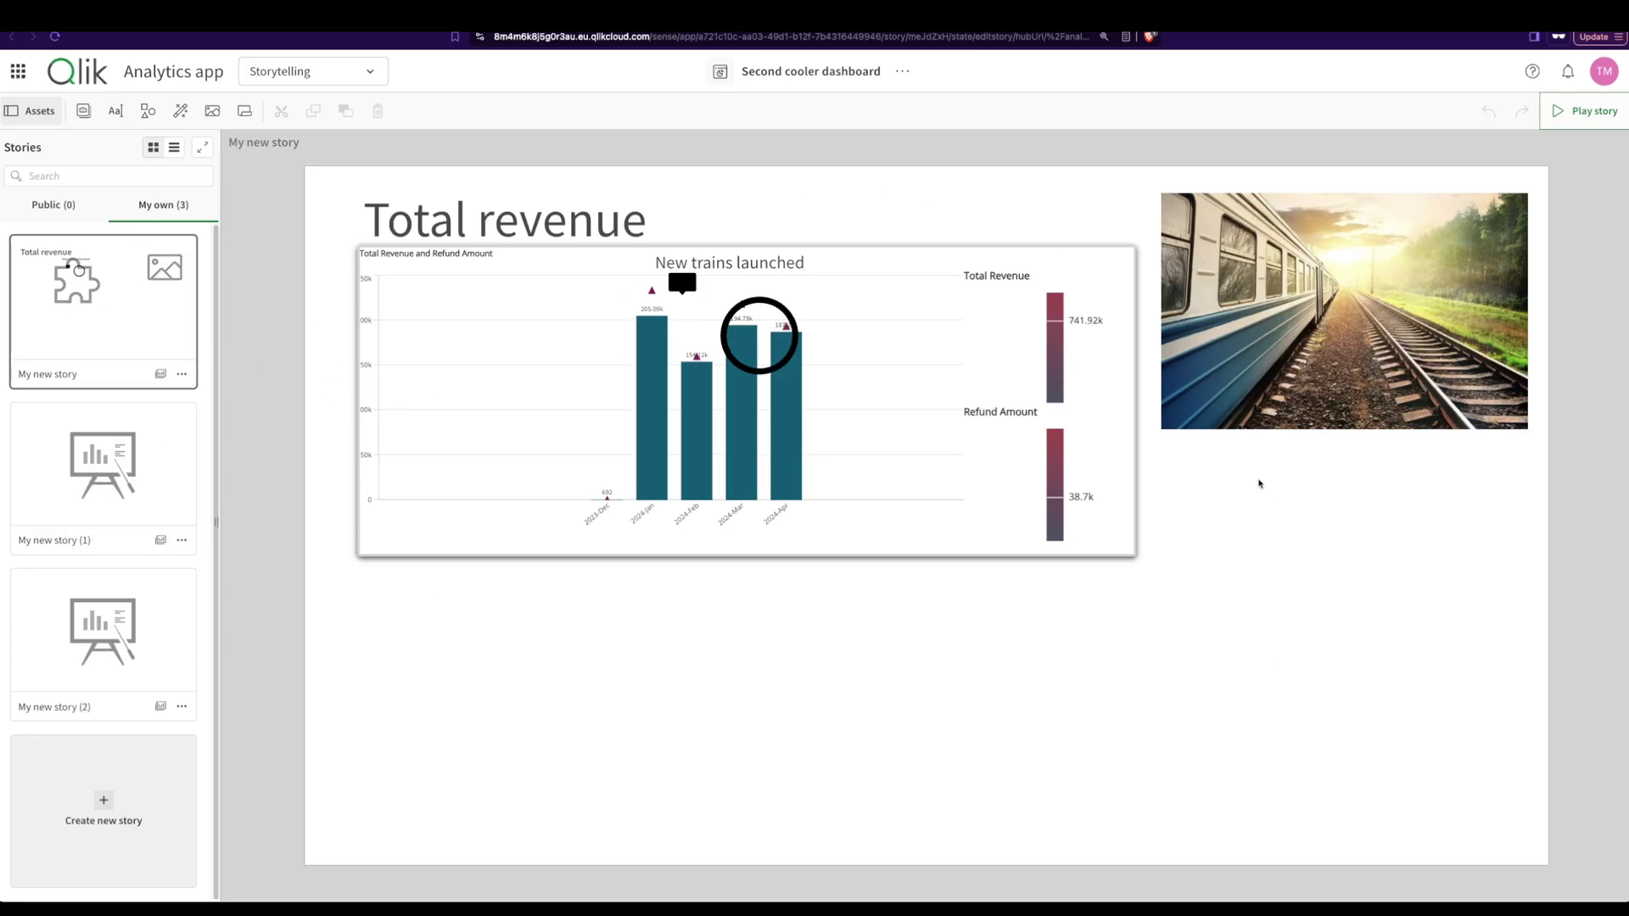
click(119, 492)
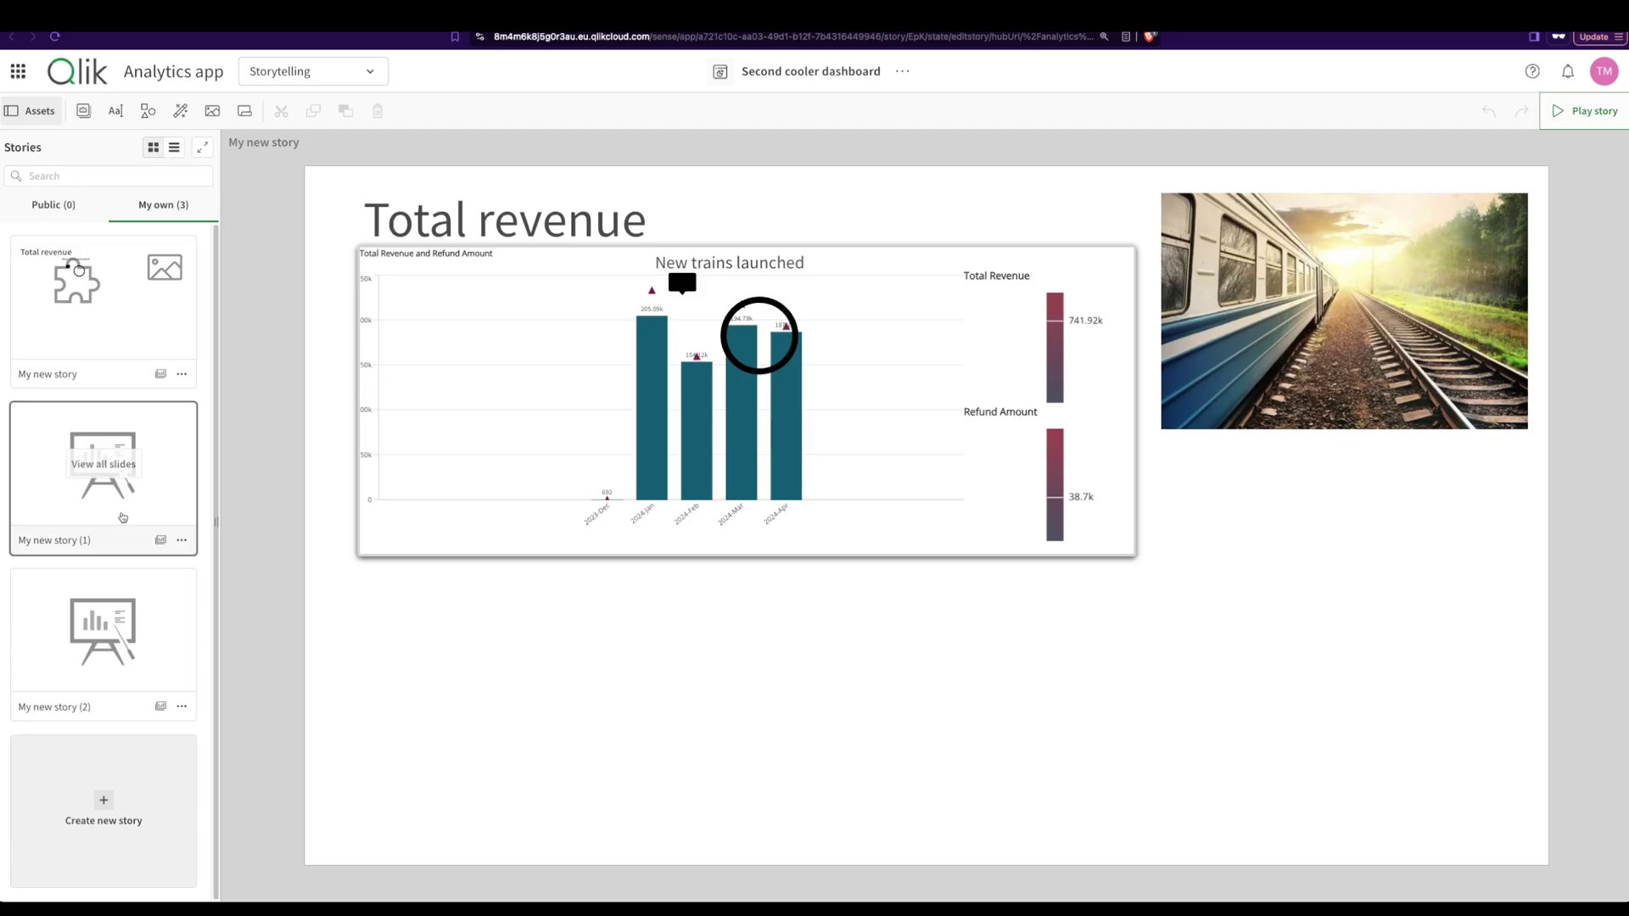
click(123, 638)
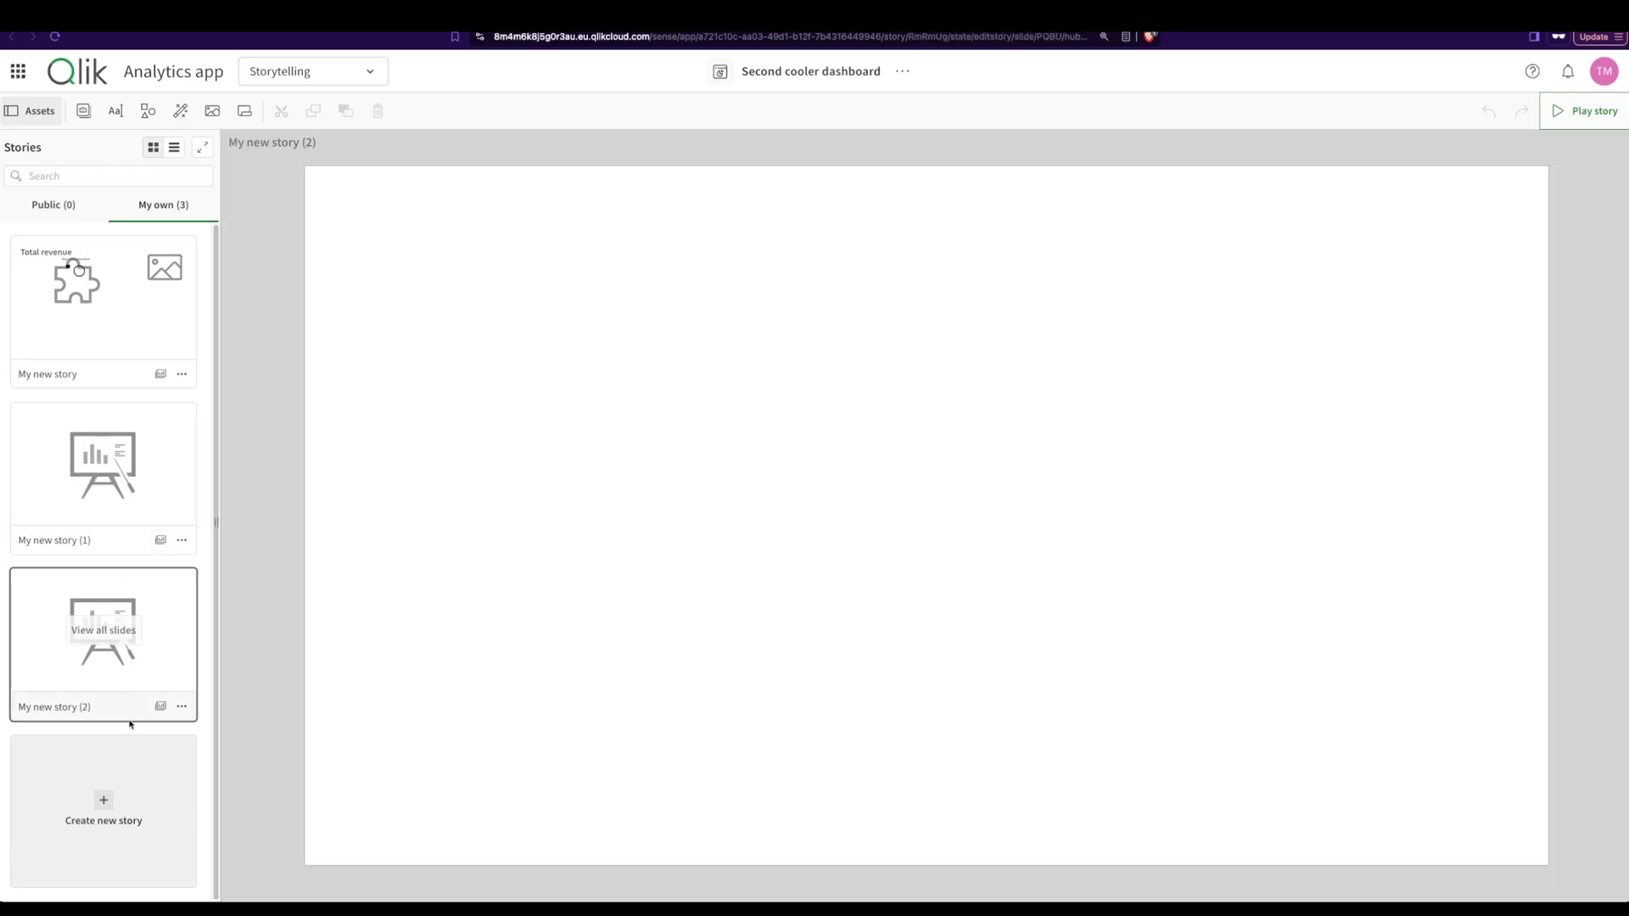
- Create My new story (3), add a second blank slide, and return to slide 1
click(124, 775)
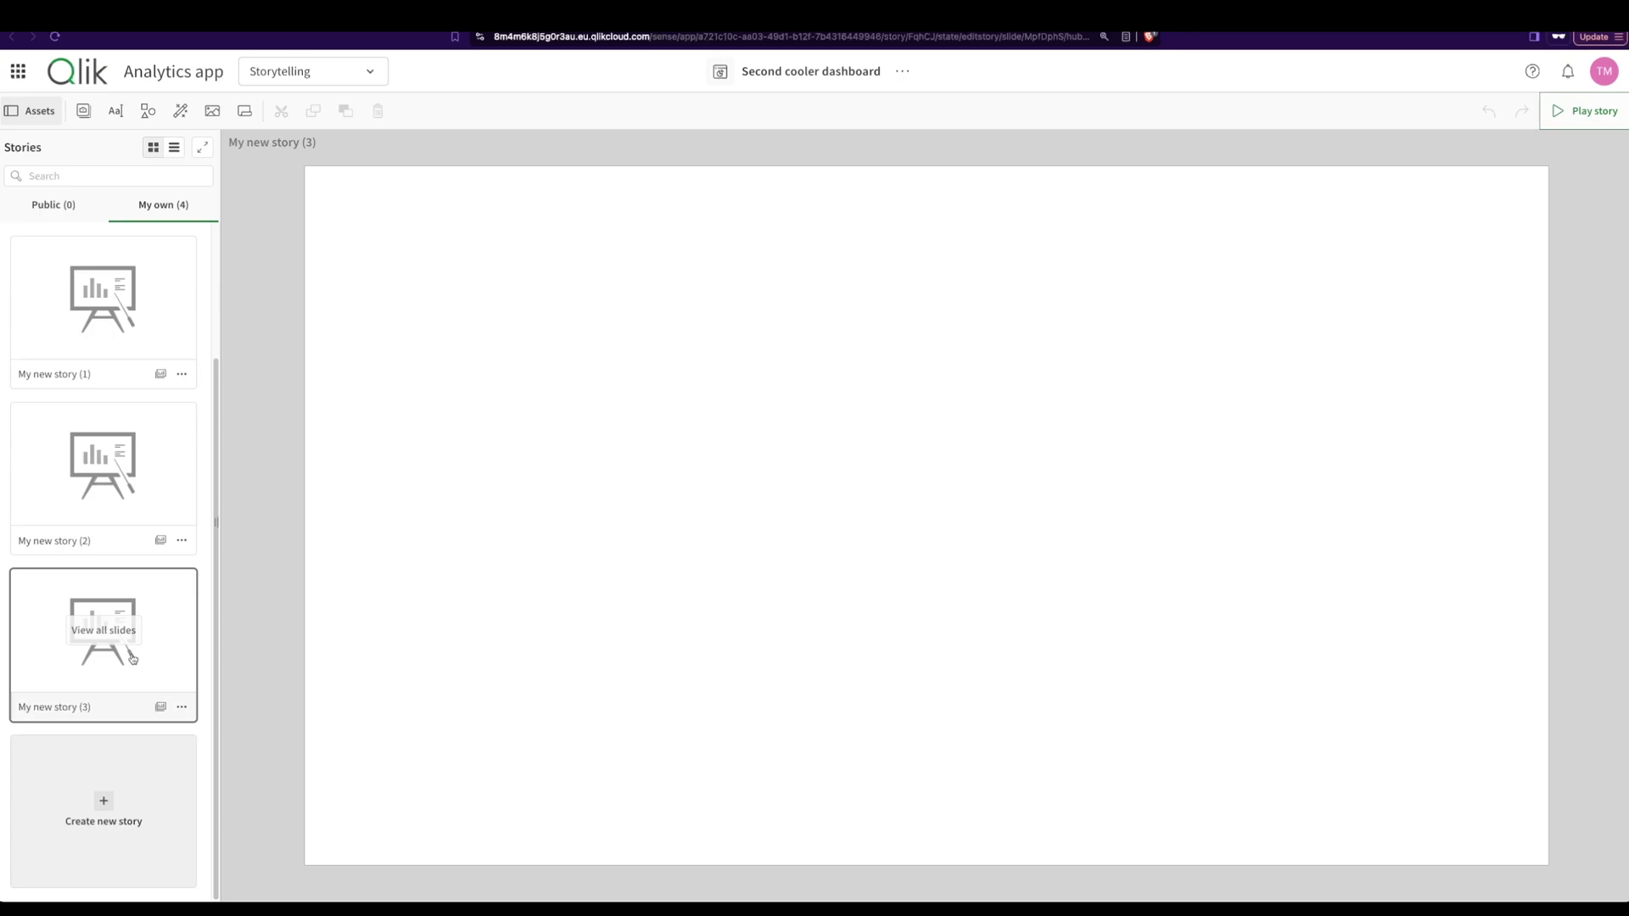
click(176, 706)
click(192, 669)
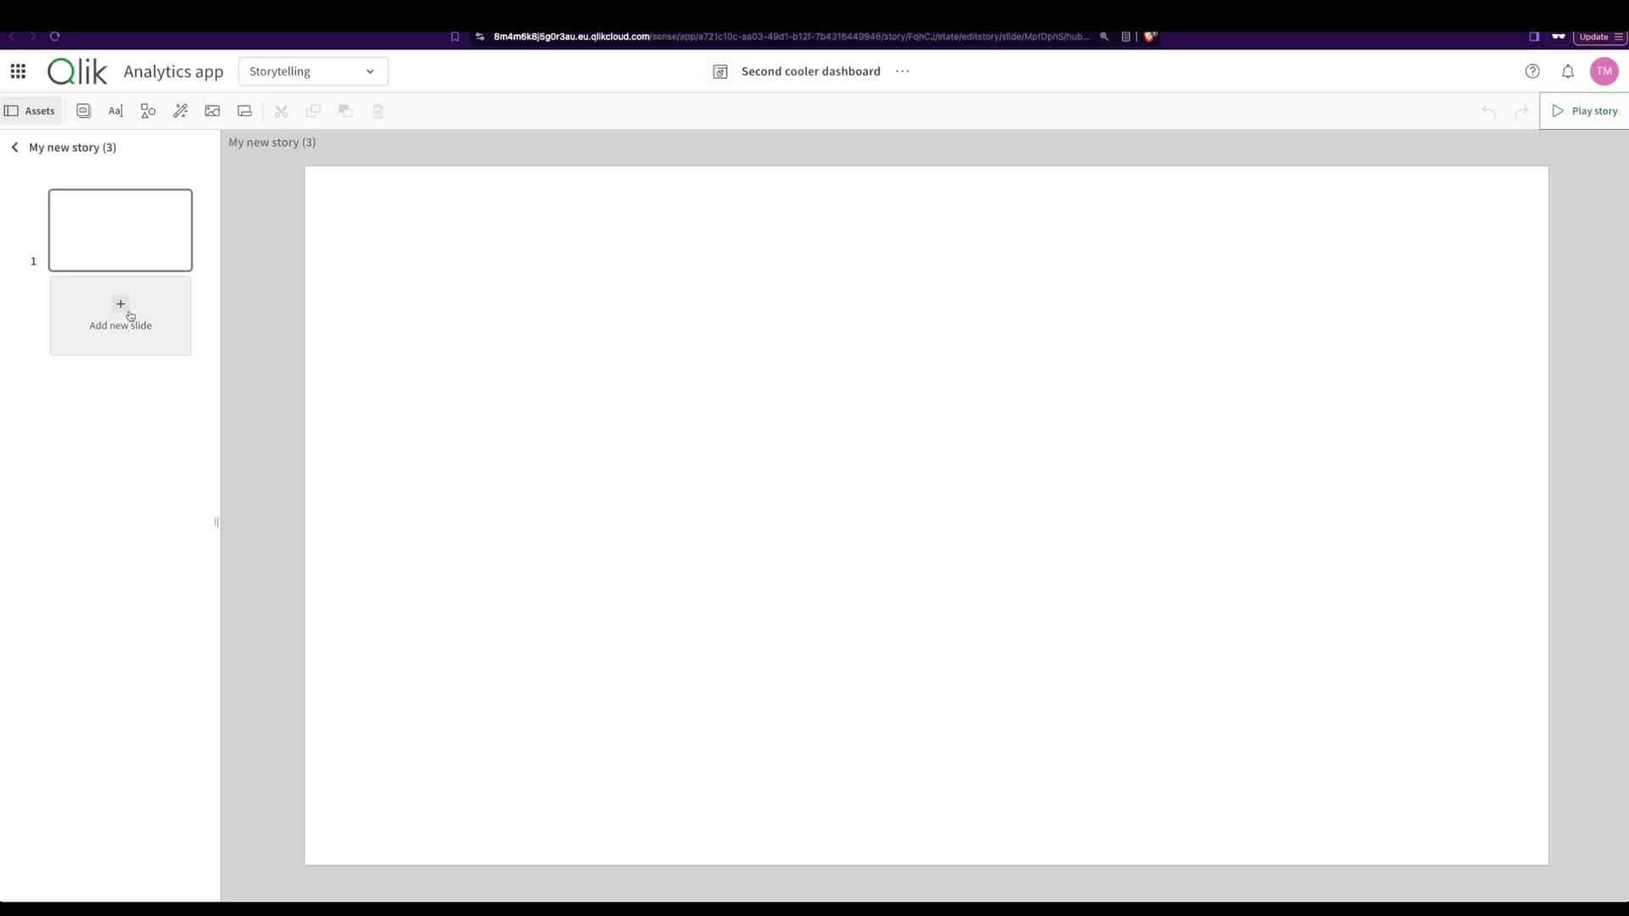
click(127, 314)
click(119, 248)
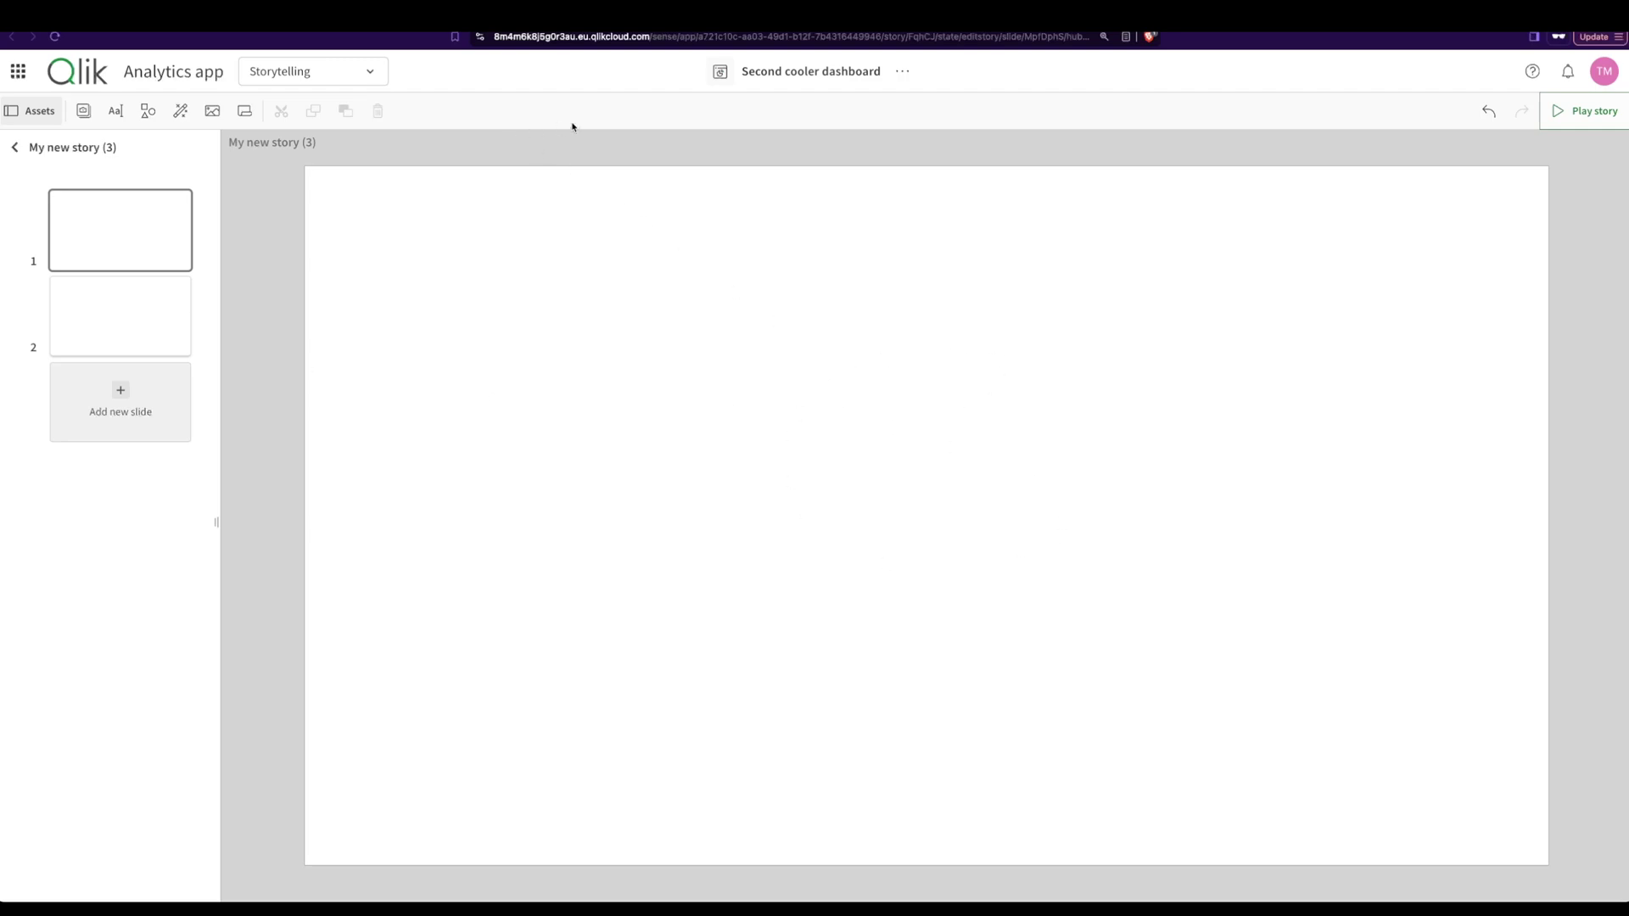
- Back on the Sales Analysis sheet, take a storytelling snapshot of the Total Revenue chart
click(313, 71)
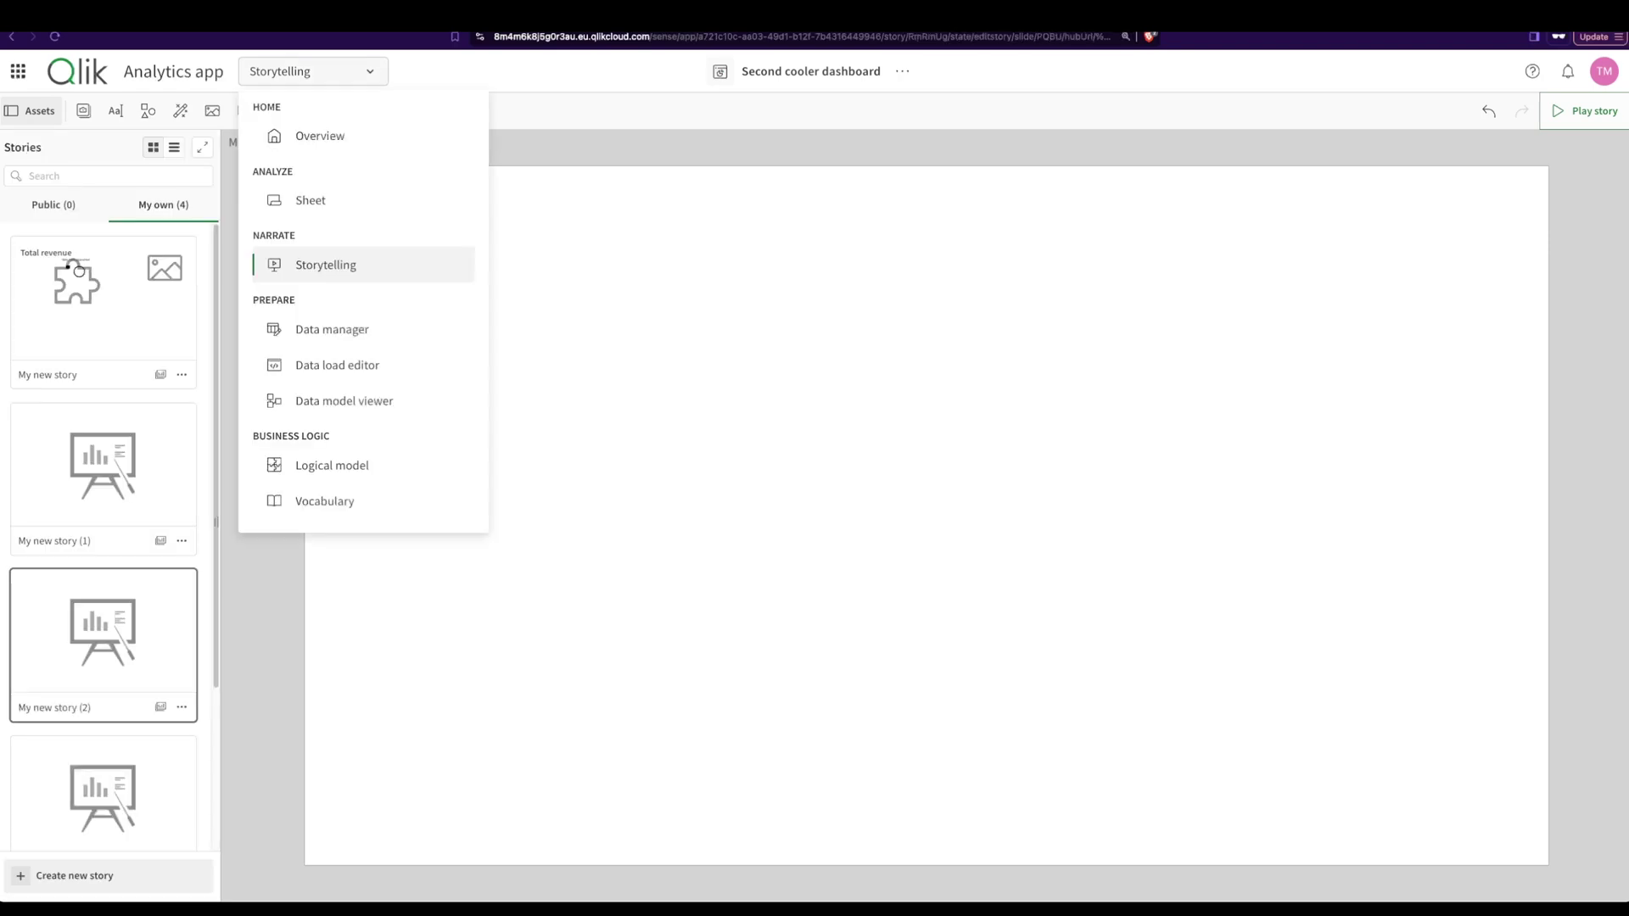
click(309, 196)
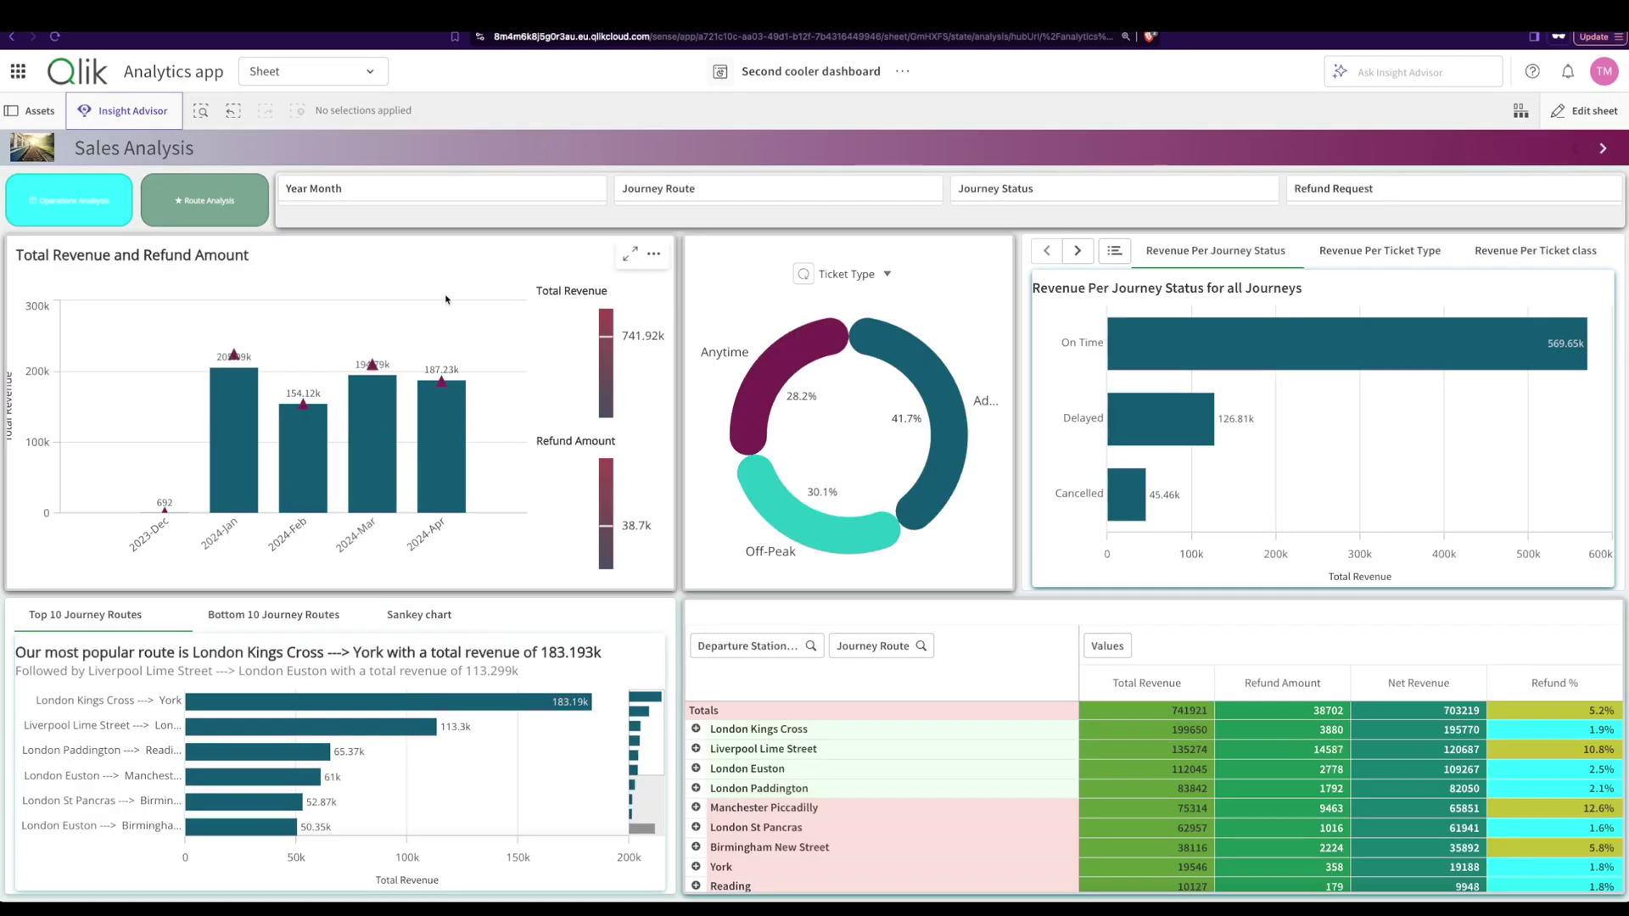
click(653, 253)
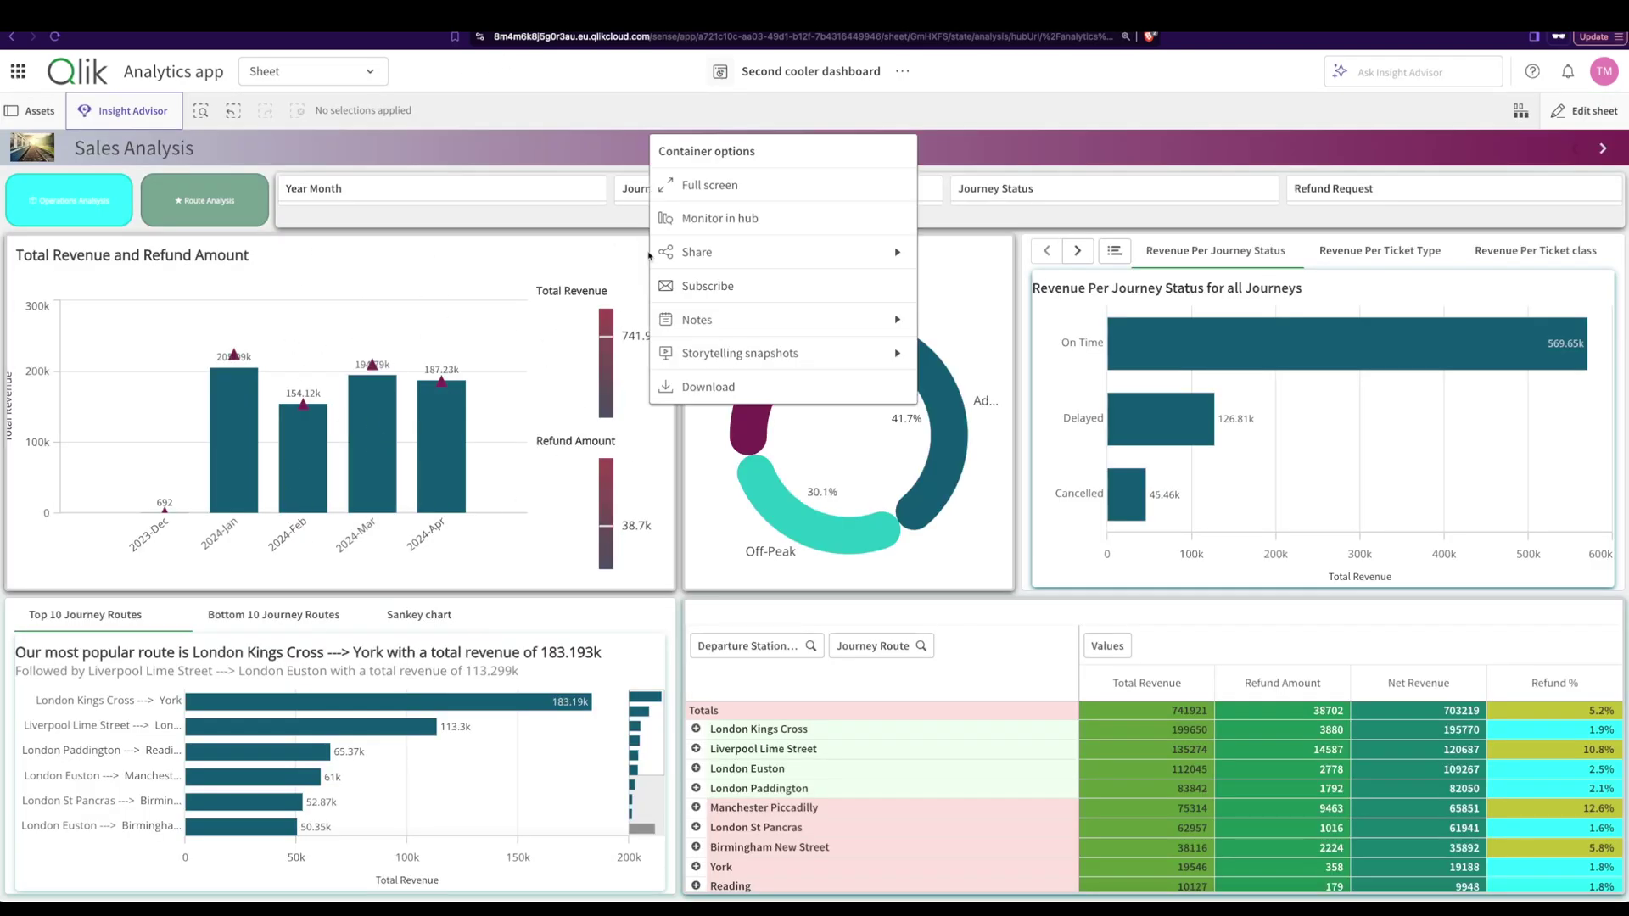
click(739, 352)
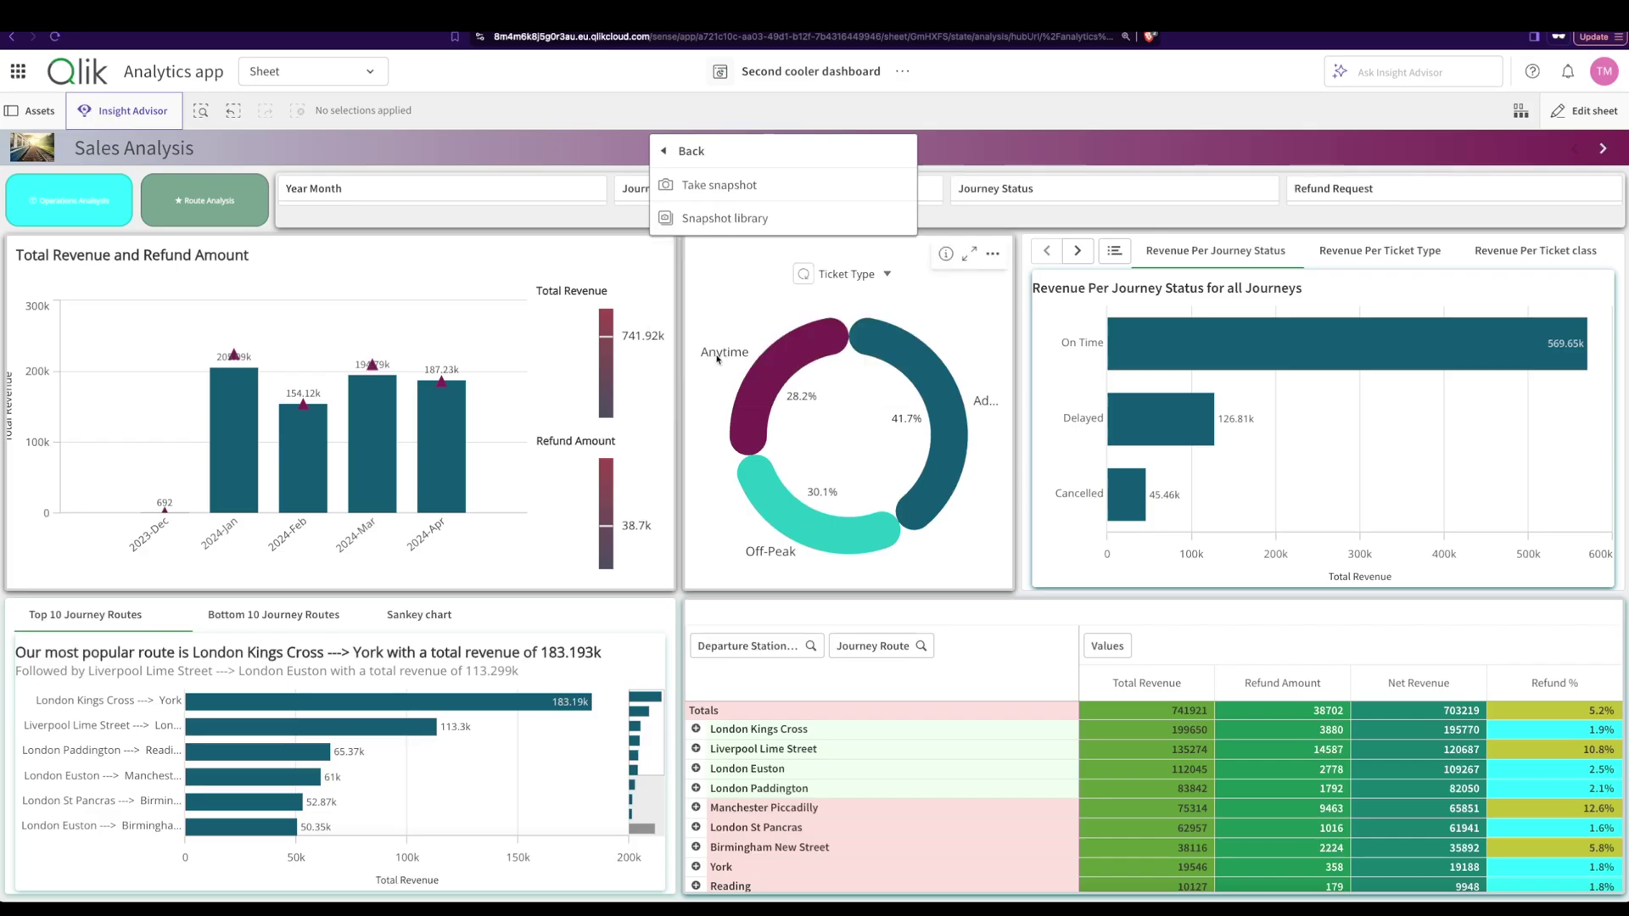
click(739, 186)
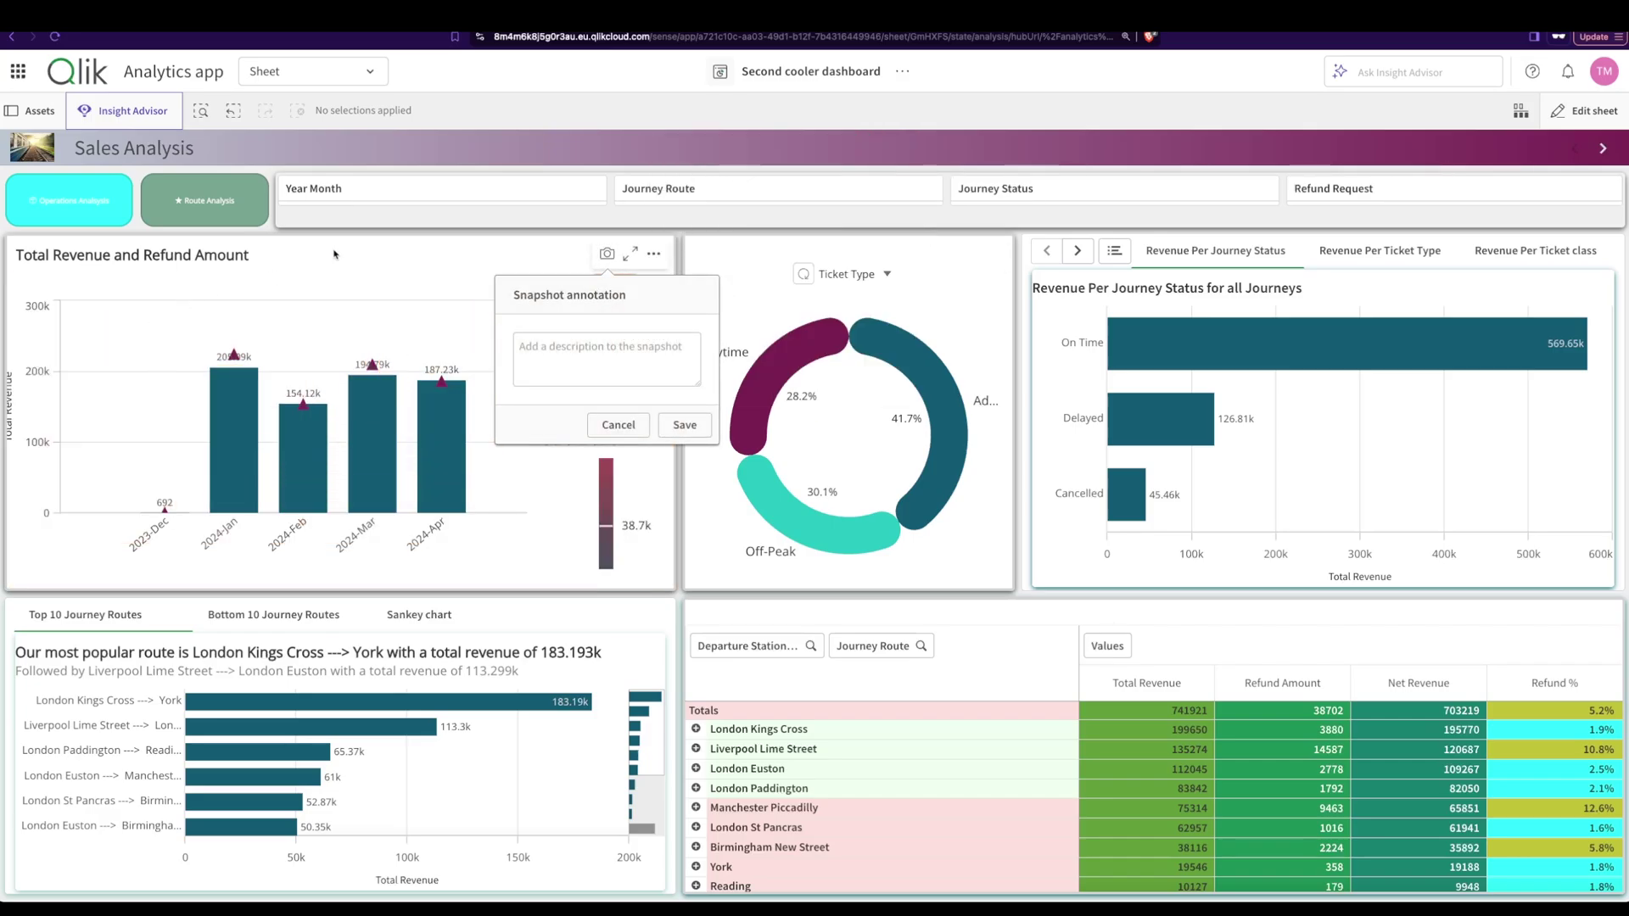
click(592, 358)
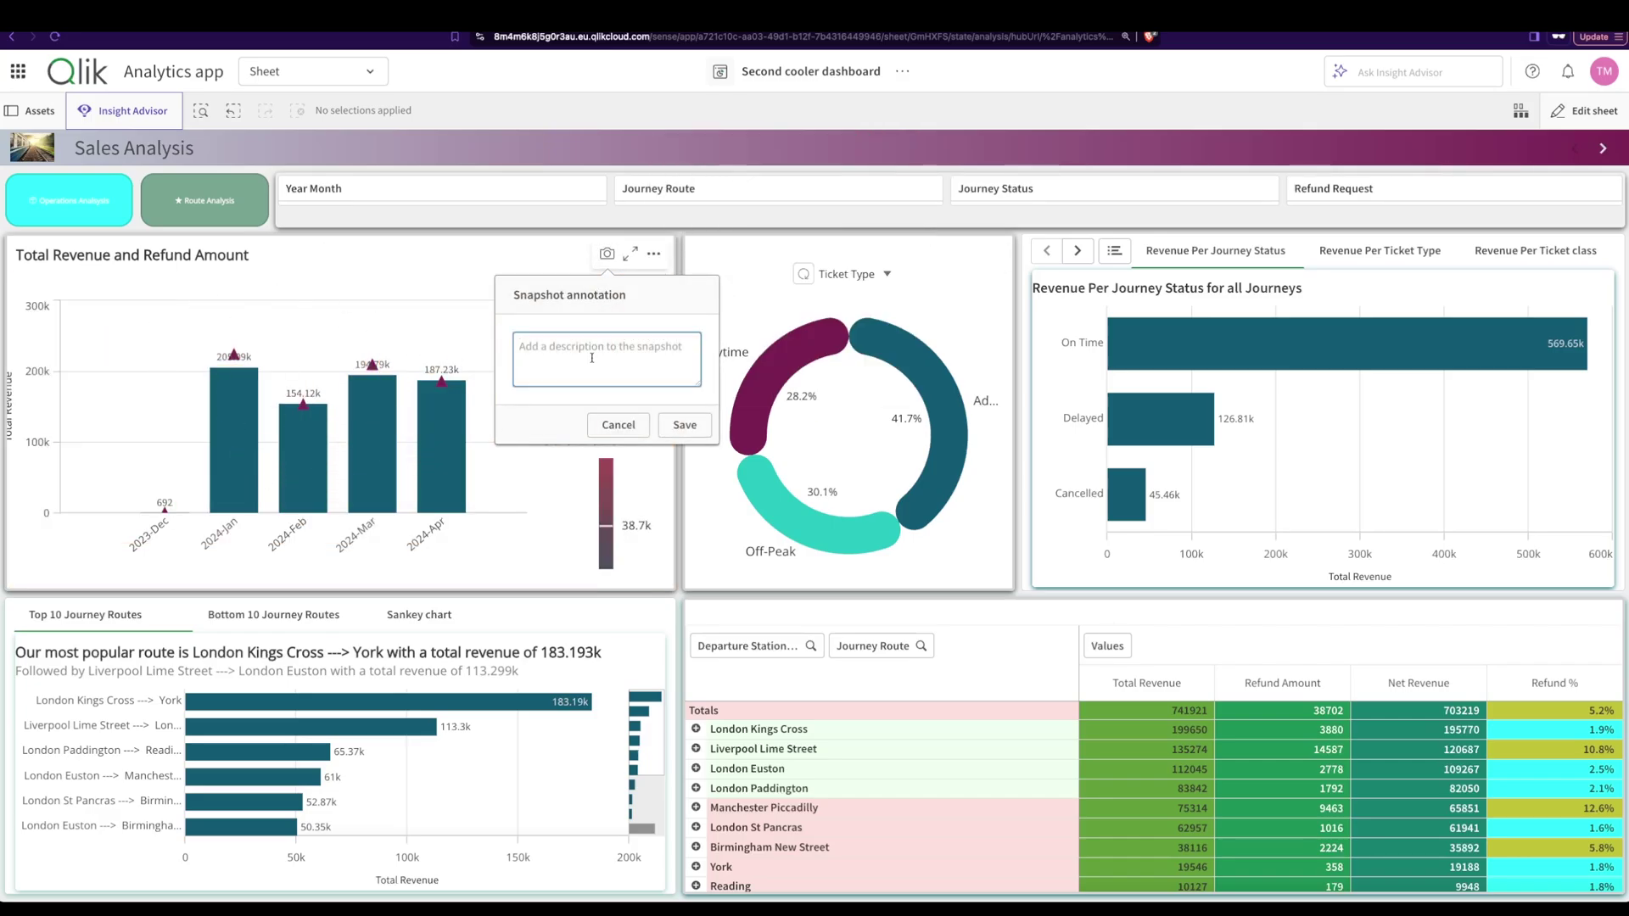
- Snapshot the Revenue Per Journey Status chart with the annotation 'journey' and save it
right_click(1196, 289)
click(1247, 332)
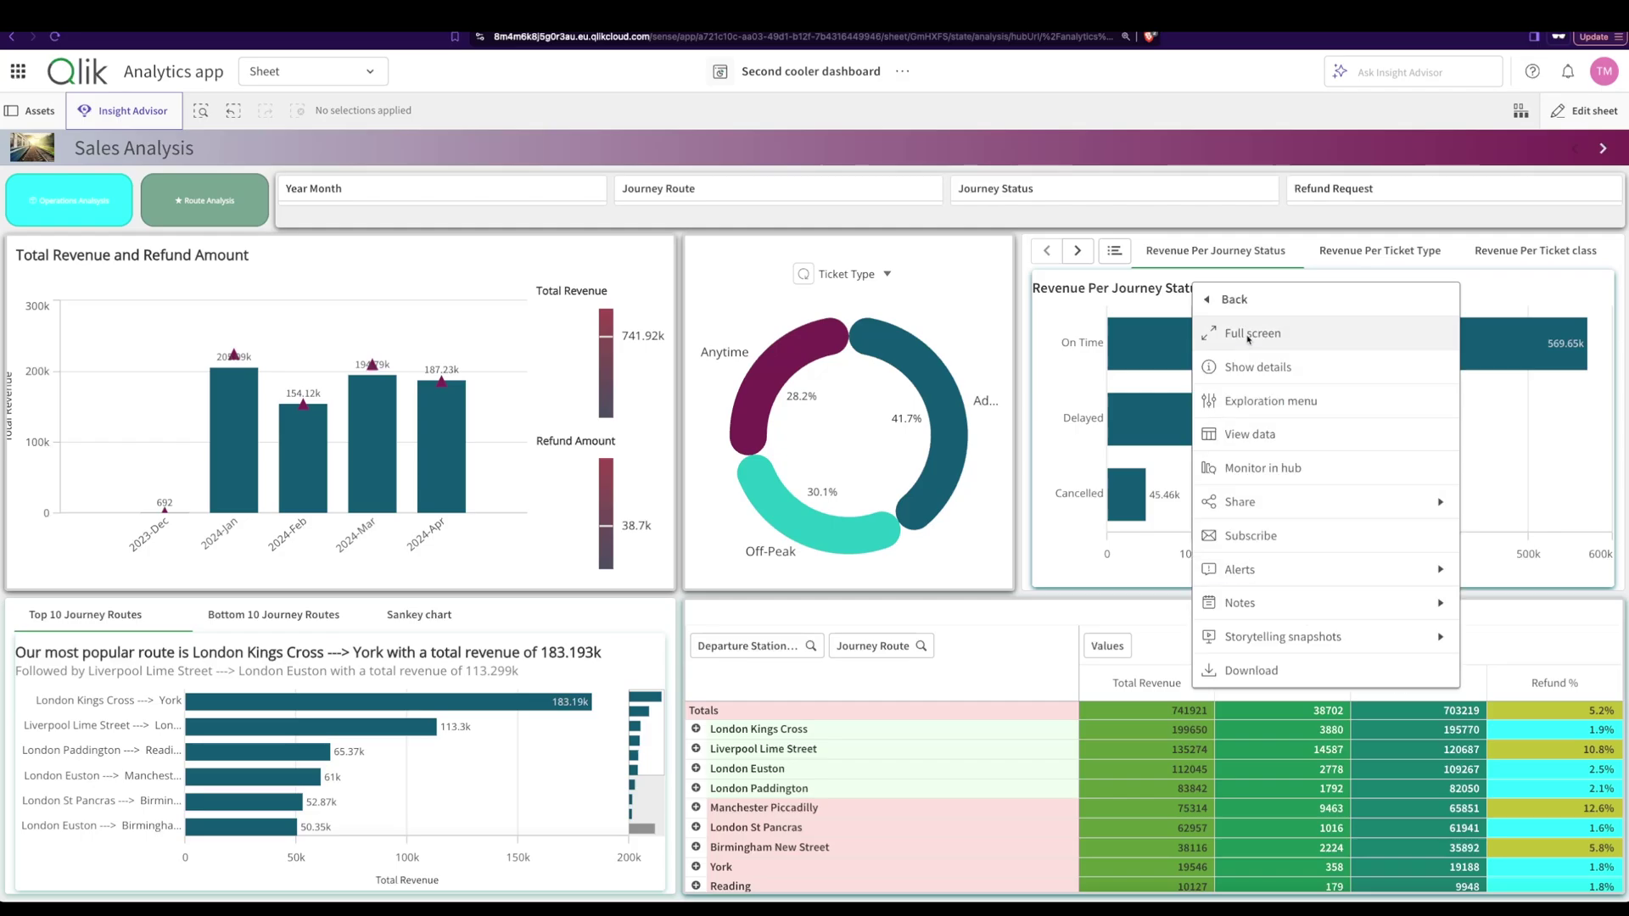
click(1260, 637)
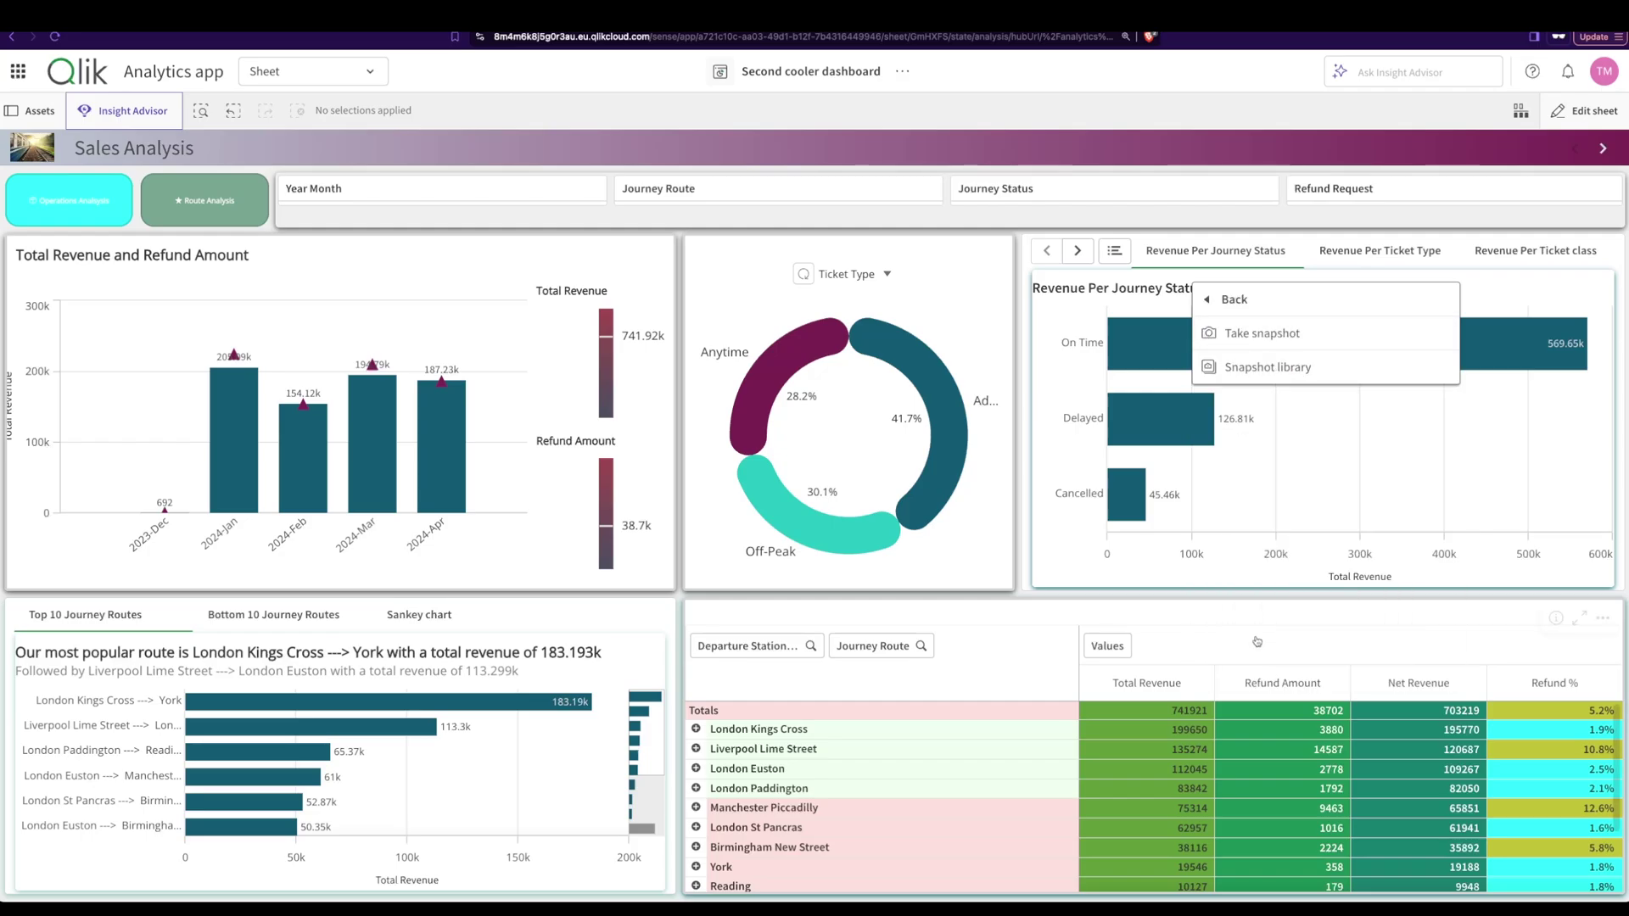
click(1253, 338)
click(1467, 441)
click(1466, 440)
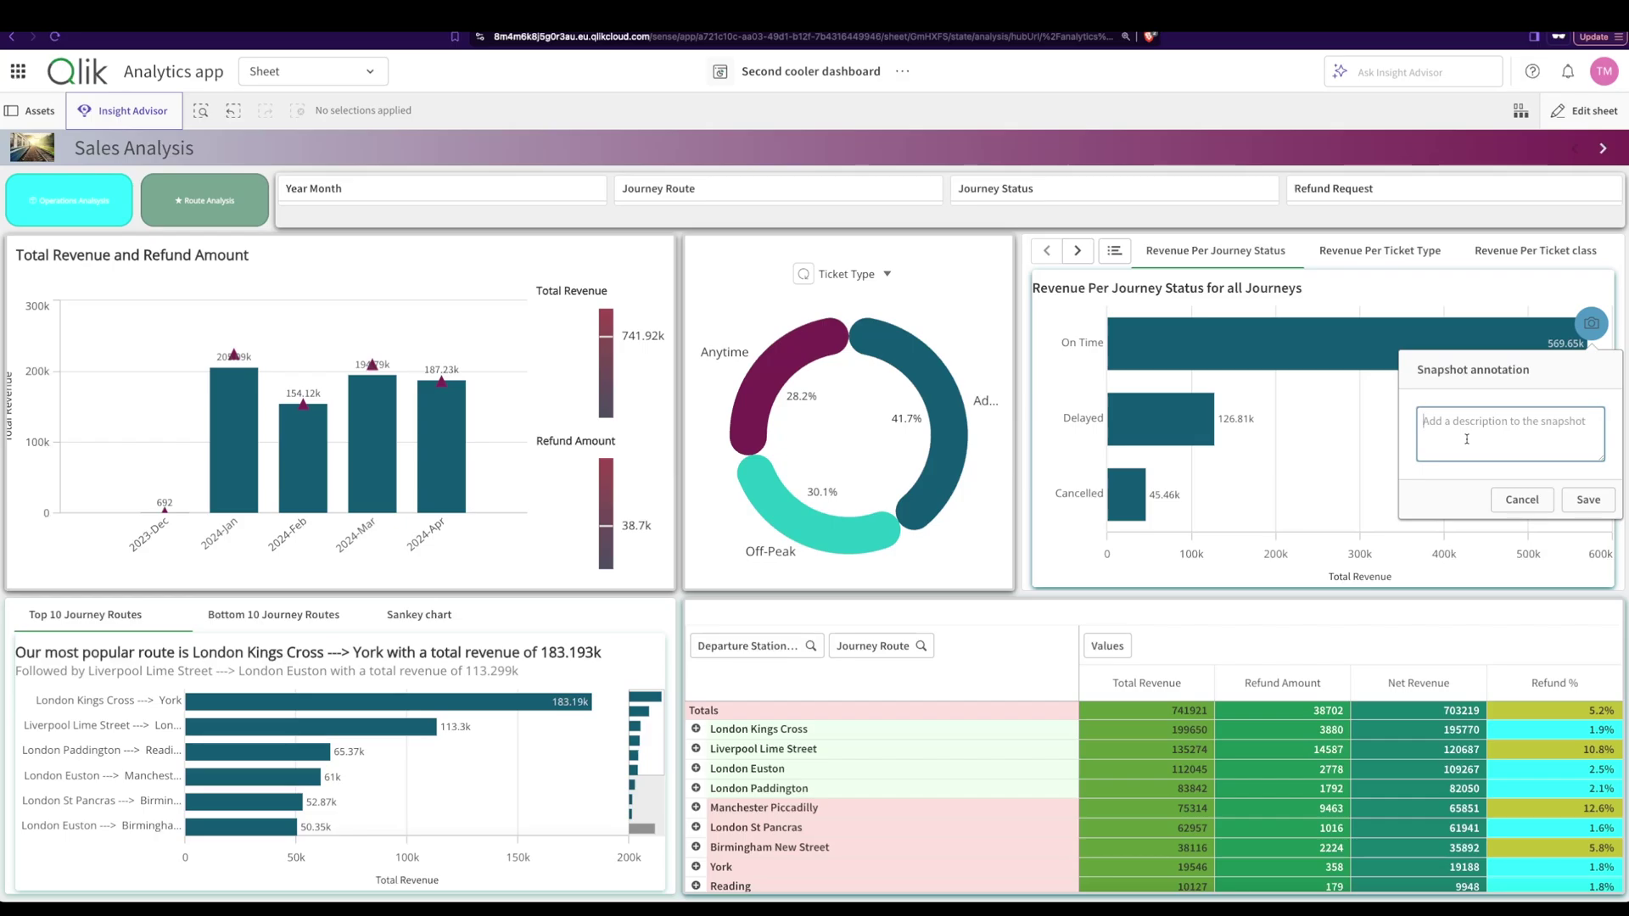
text(journey)
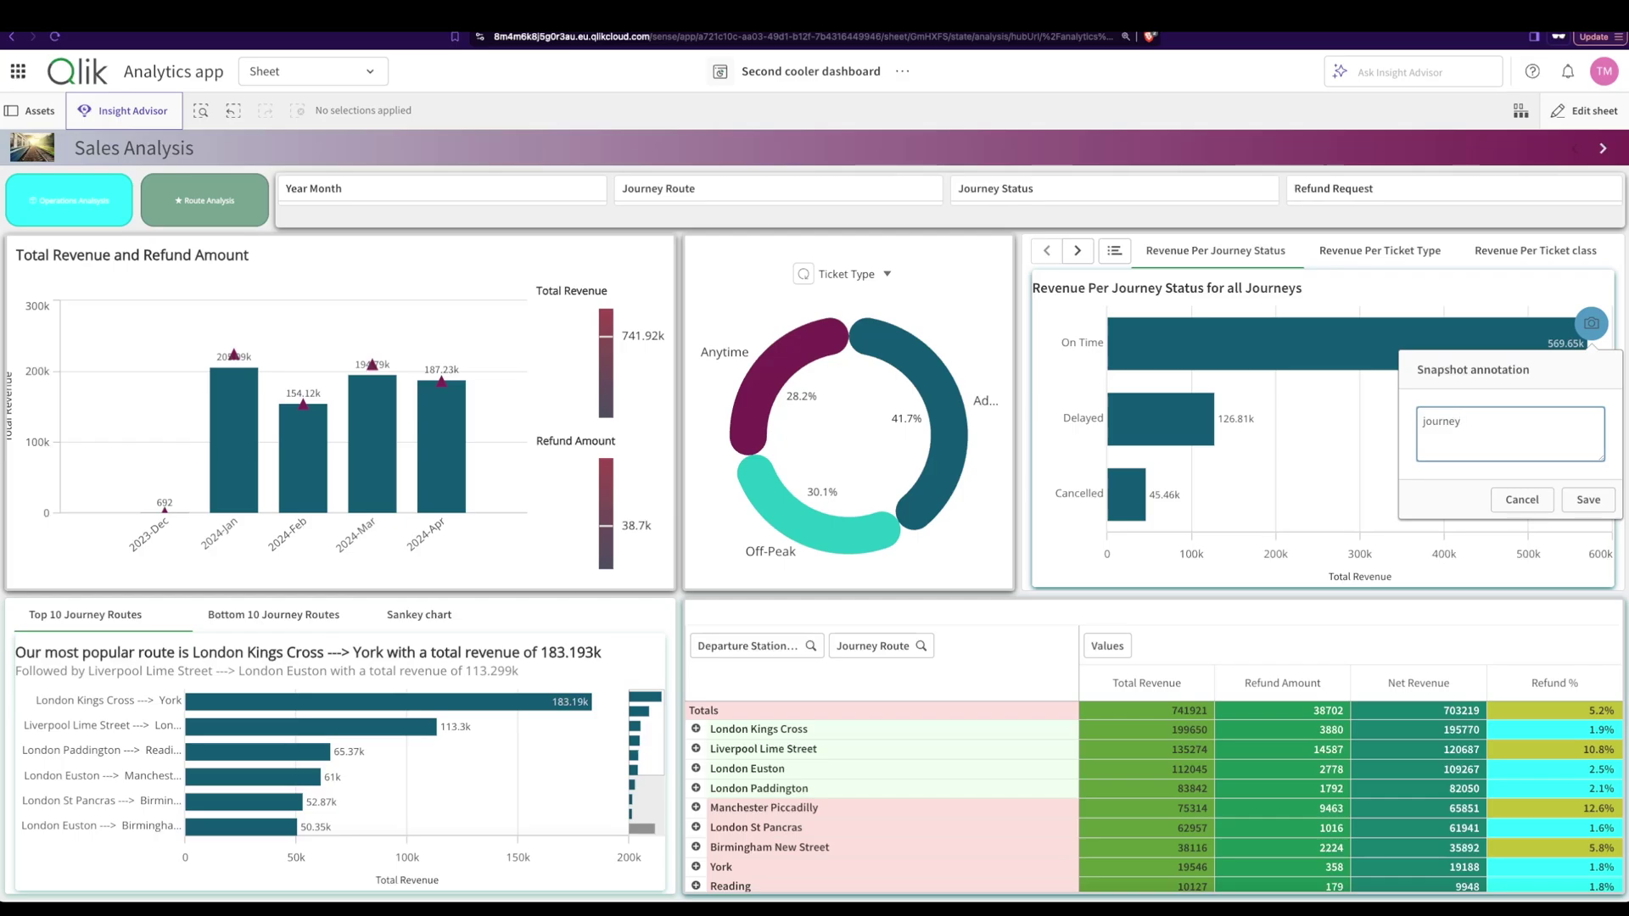
click(1588, 501)
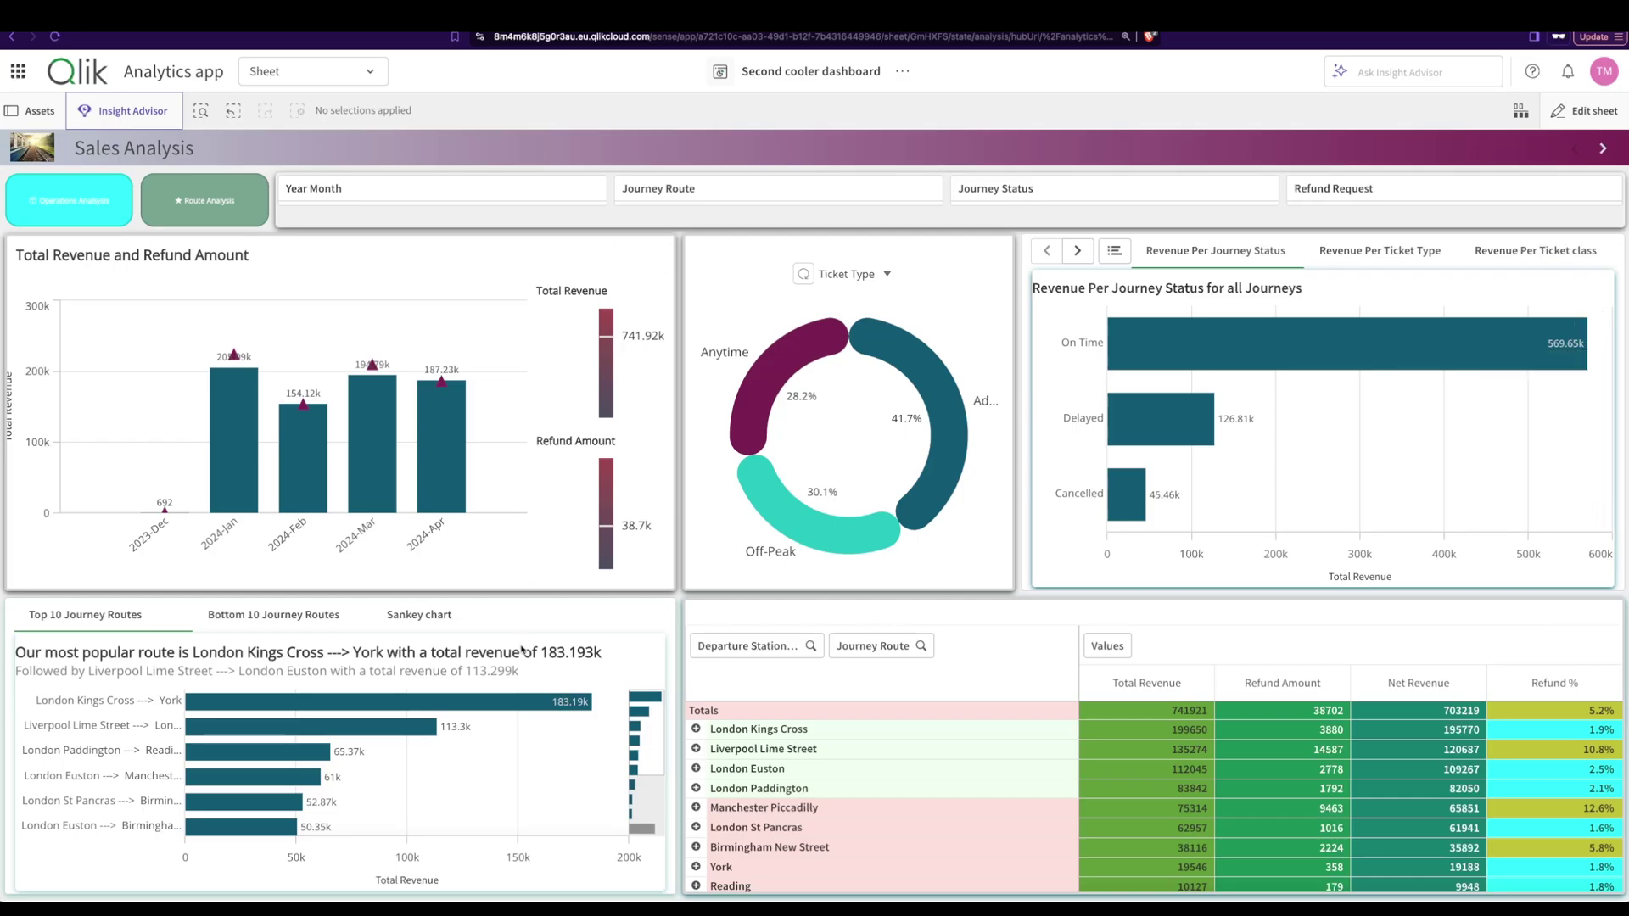
- Save a snapshot of the Top 10 Journey Routes bar chart, then return to the story's snapshot library
right_click(173, 666)
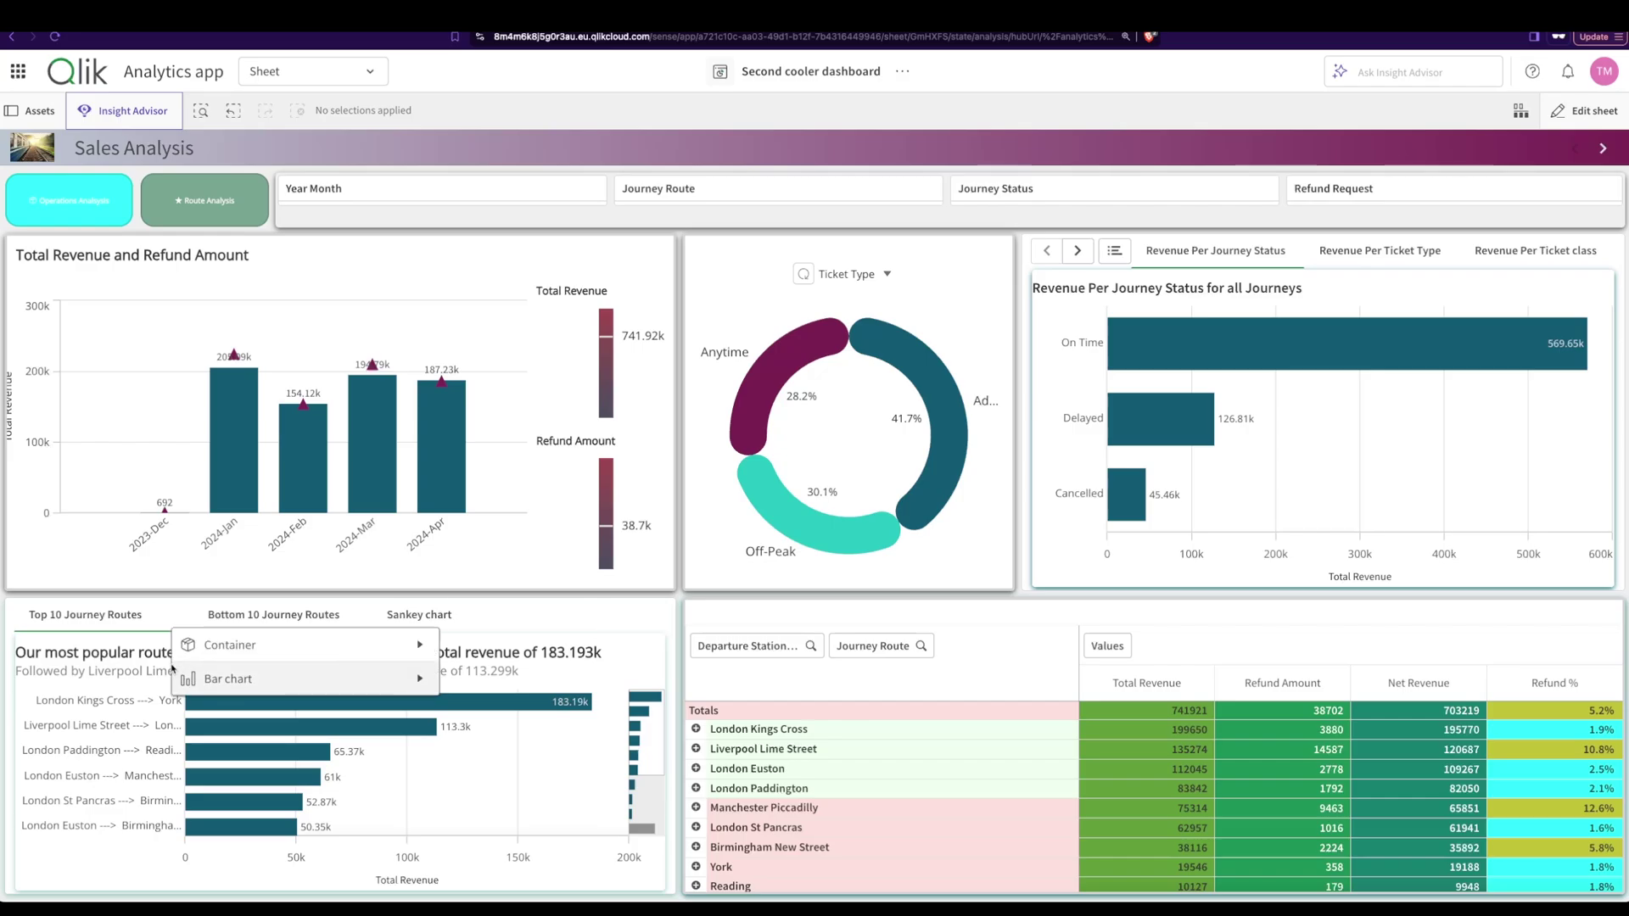
click(226, 680)
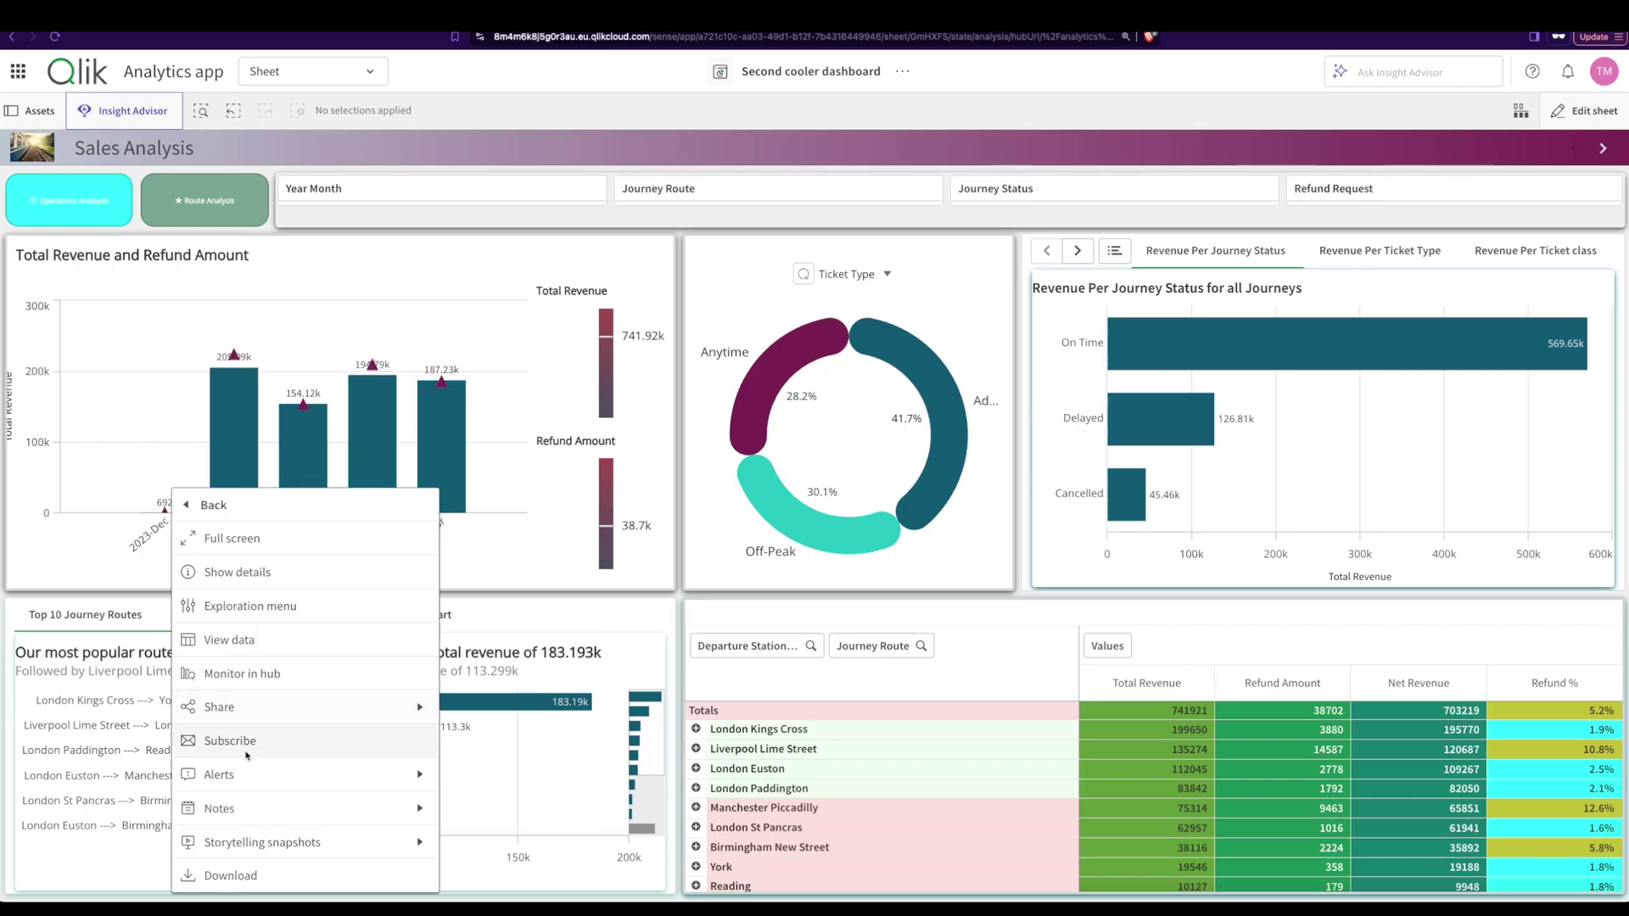
click(268, 851)
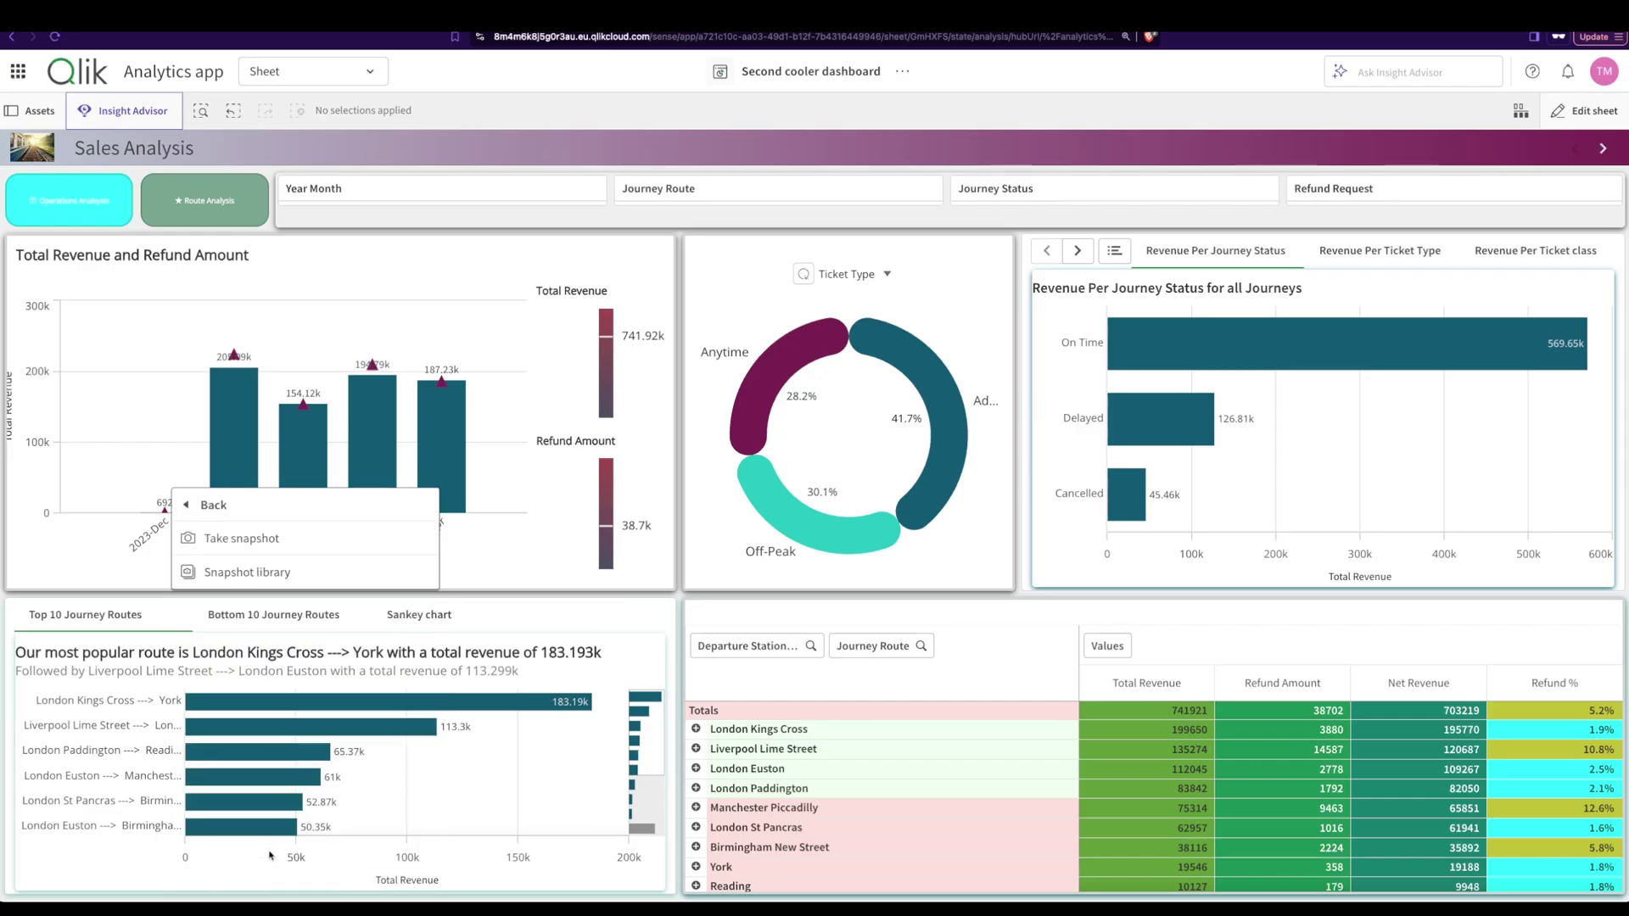
click(281, 547)
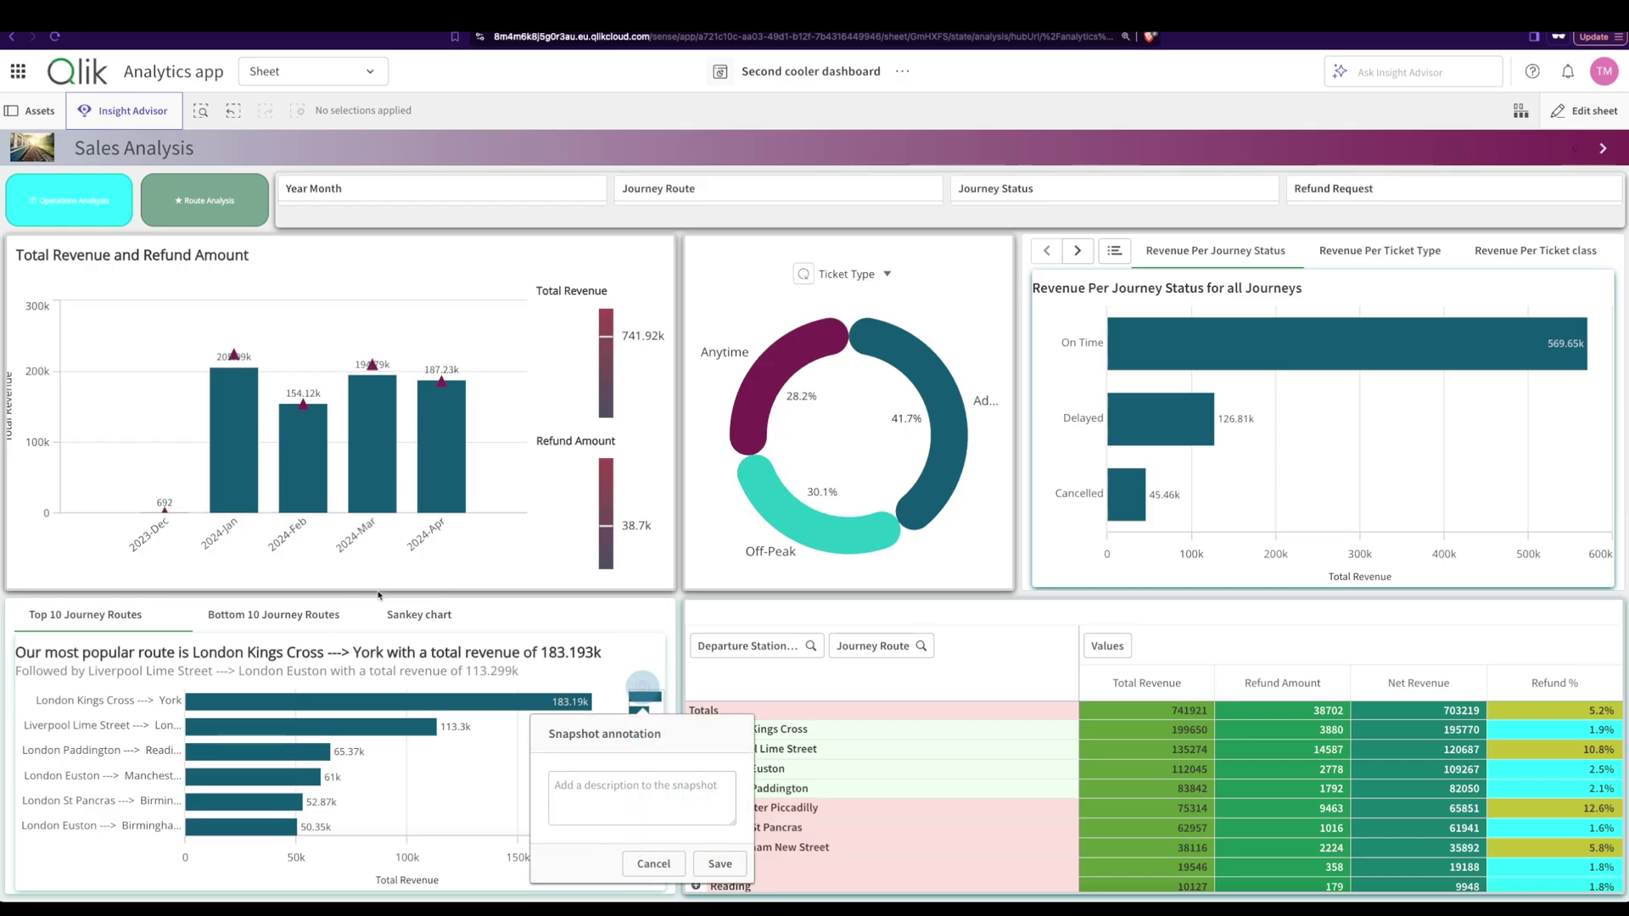
click(717, 863)
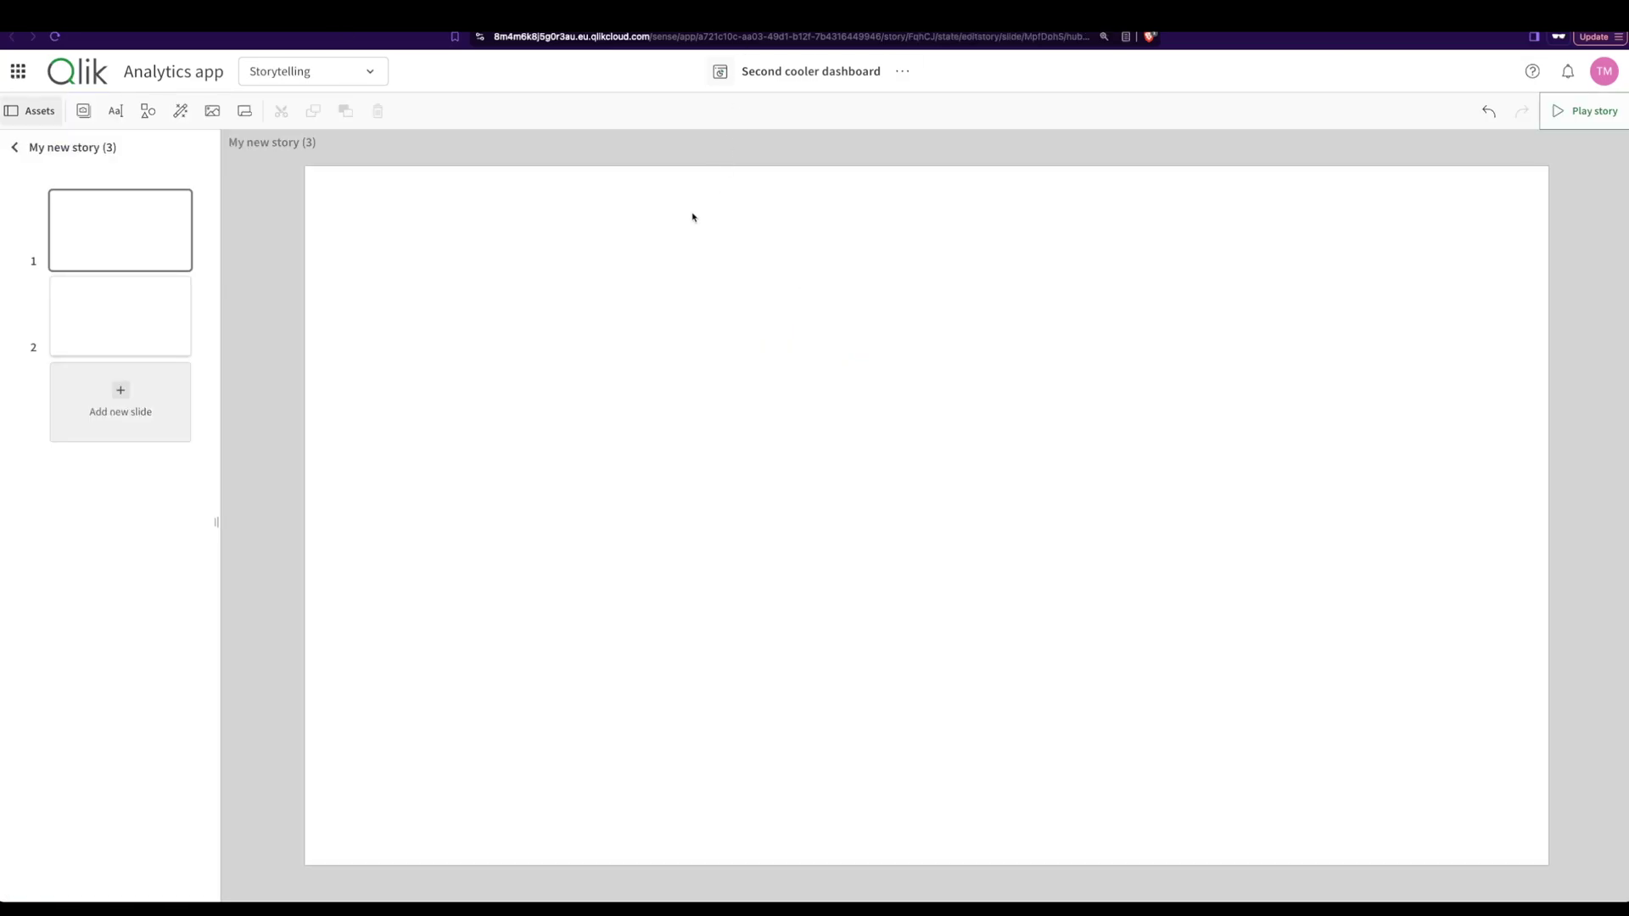
click(84, 112)
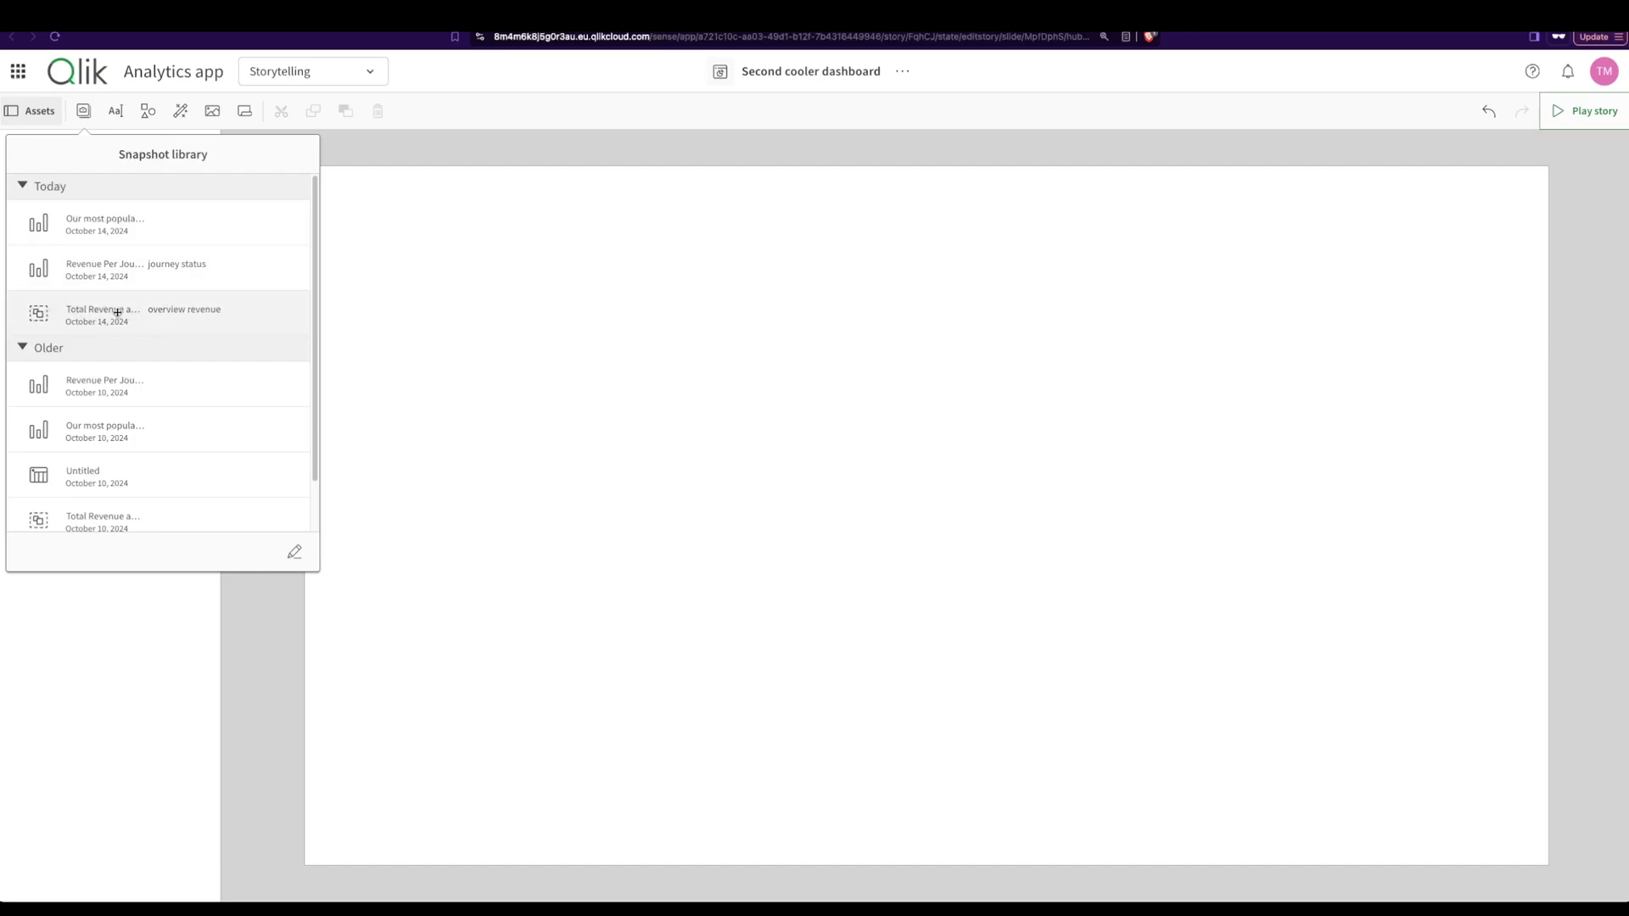
- Drag the Total Revenue and Refund Amount snapshot onto slide 1 and nudge it into place
drag(121, 317, 635, 363)
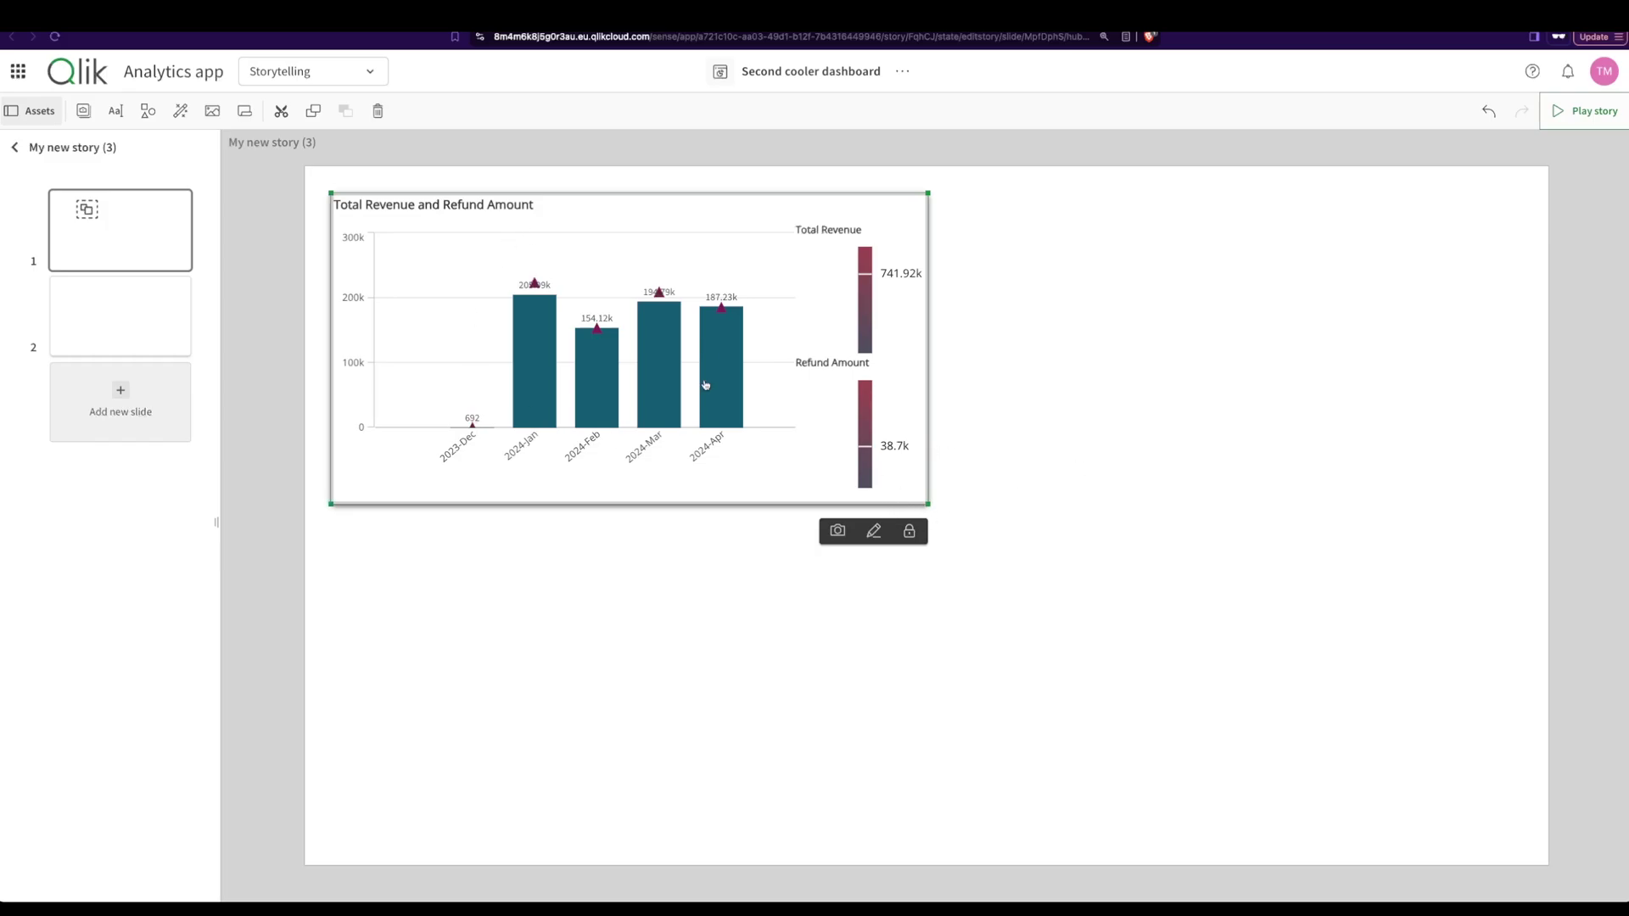
mouse_move(655, 217)
mouse_down()
mouse_move(732, 345)
mouse_move(676, 264)
mouse_move(816, 269)
mouse_move(672, 224)
mouse_up()
click(1003, 441)
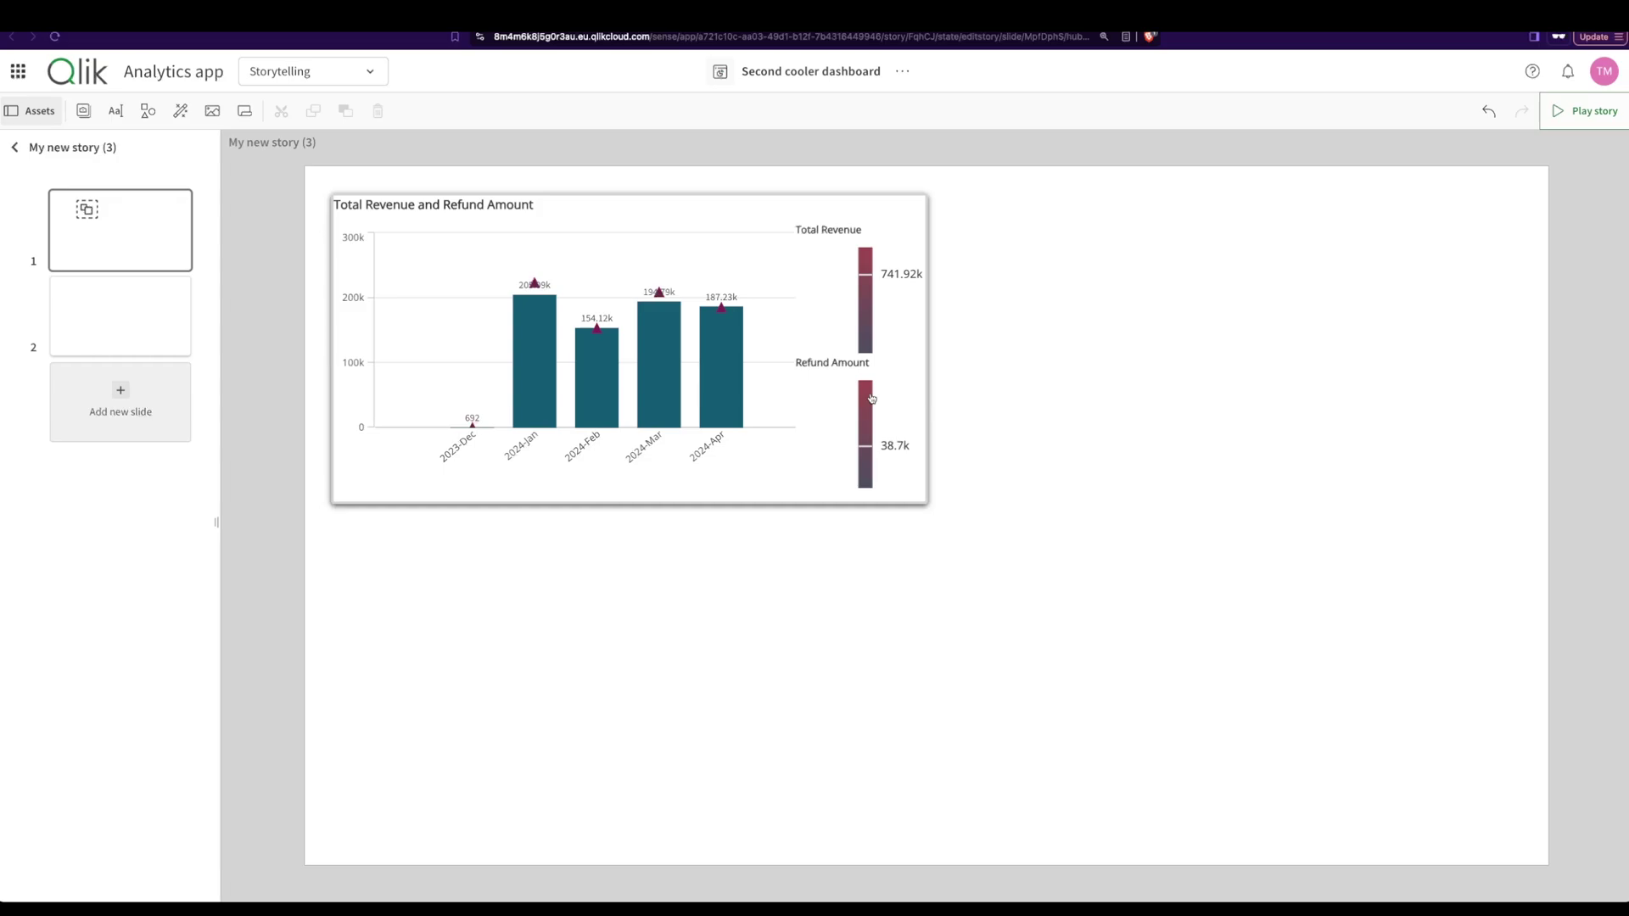
- Lower the snapshot chart slightly and switch Show titles off in its snapshot editor
click(820, 389)
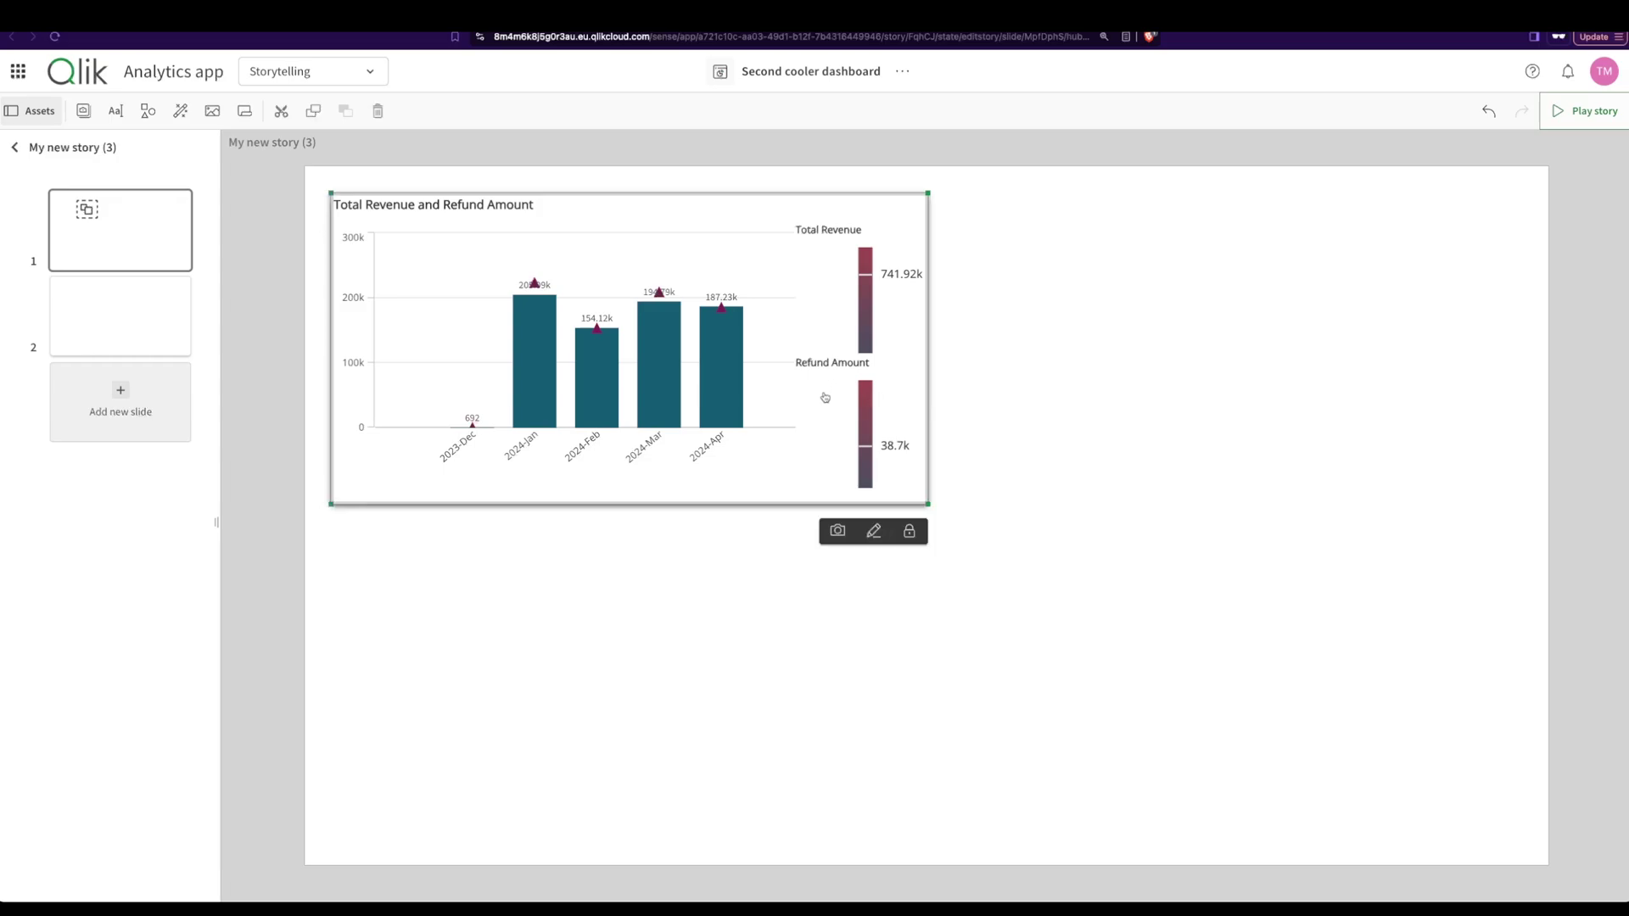
drag(834, 425, 836, 476)
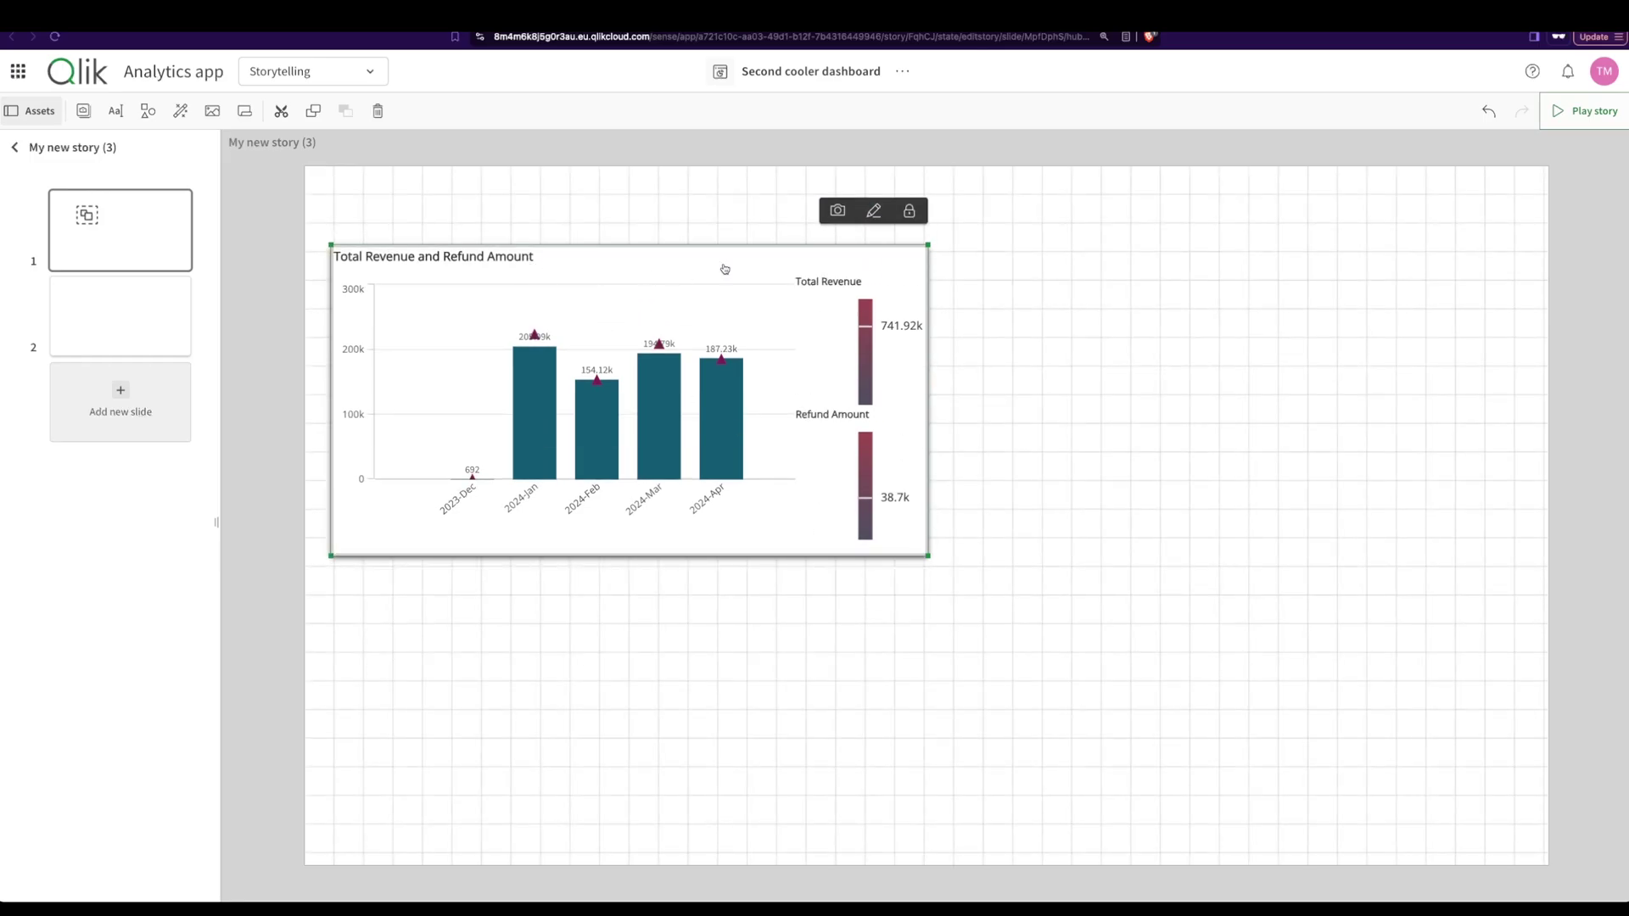
click(872, 211)
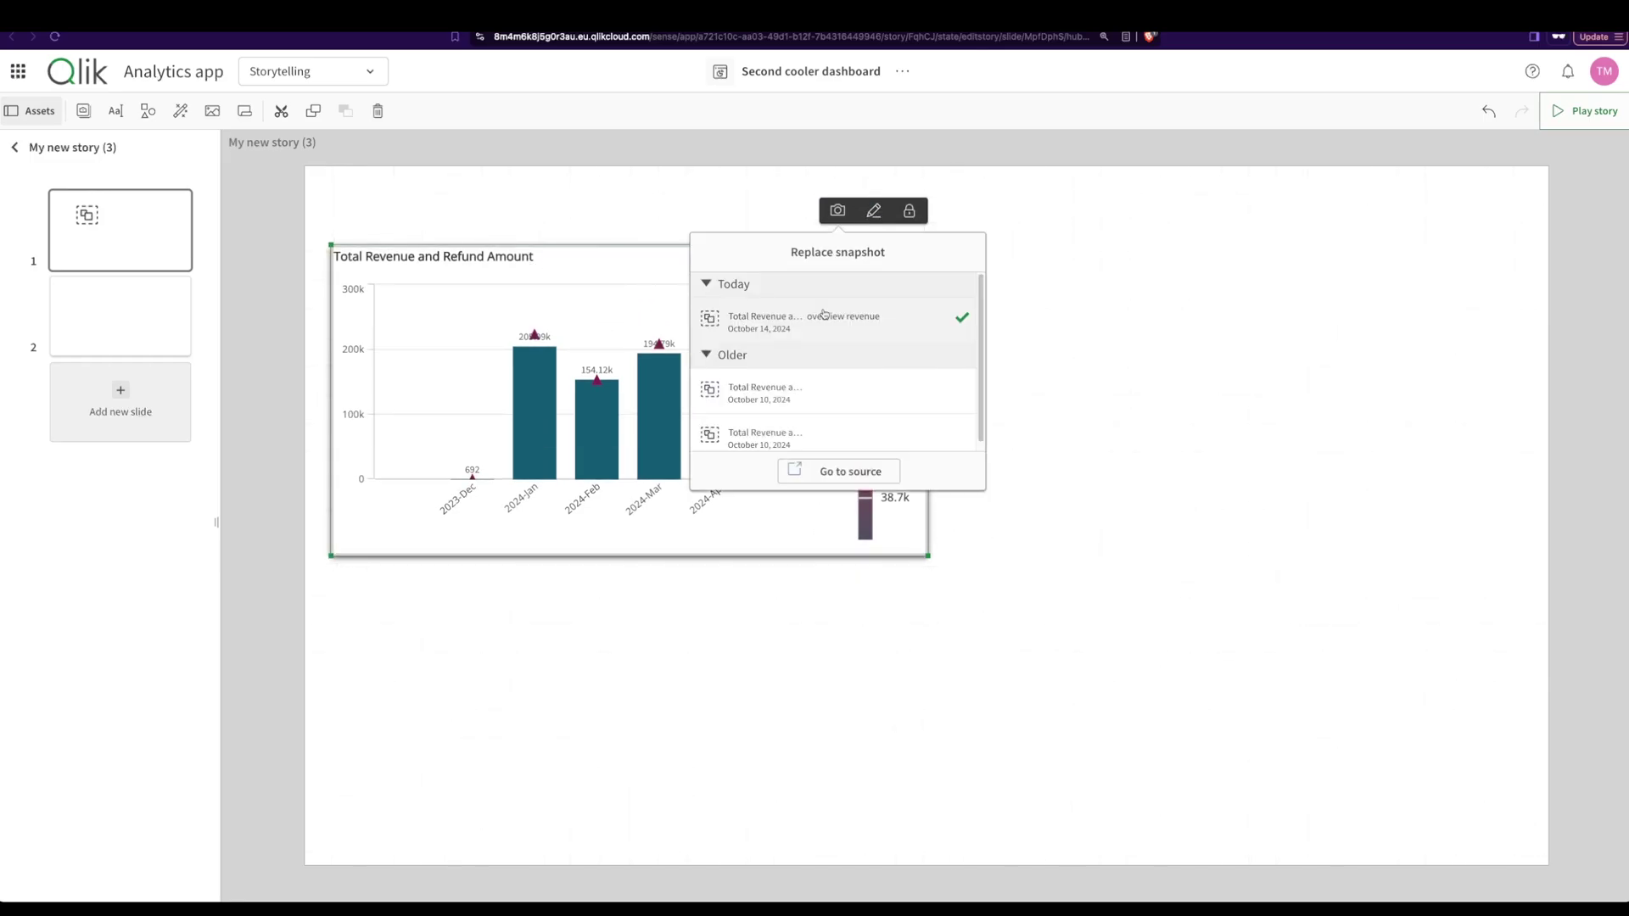
click(877, 215)
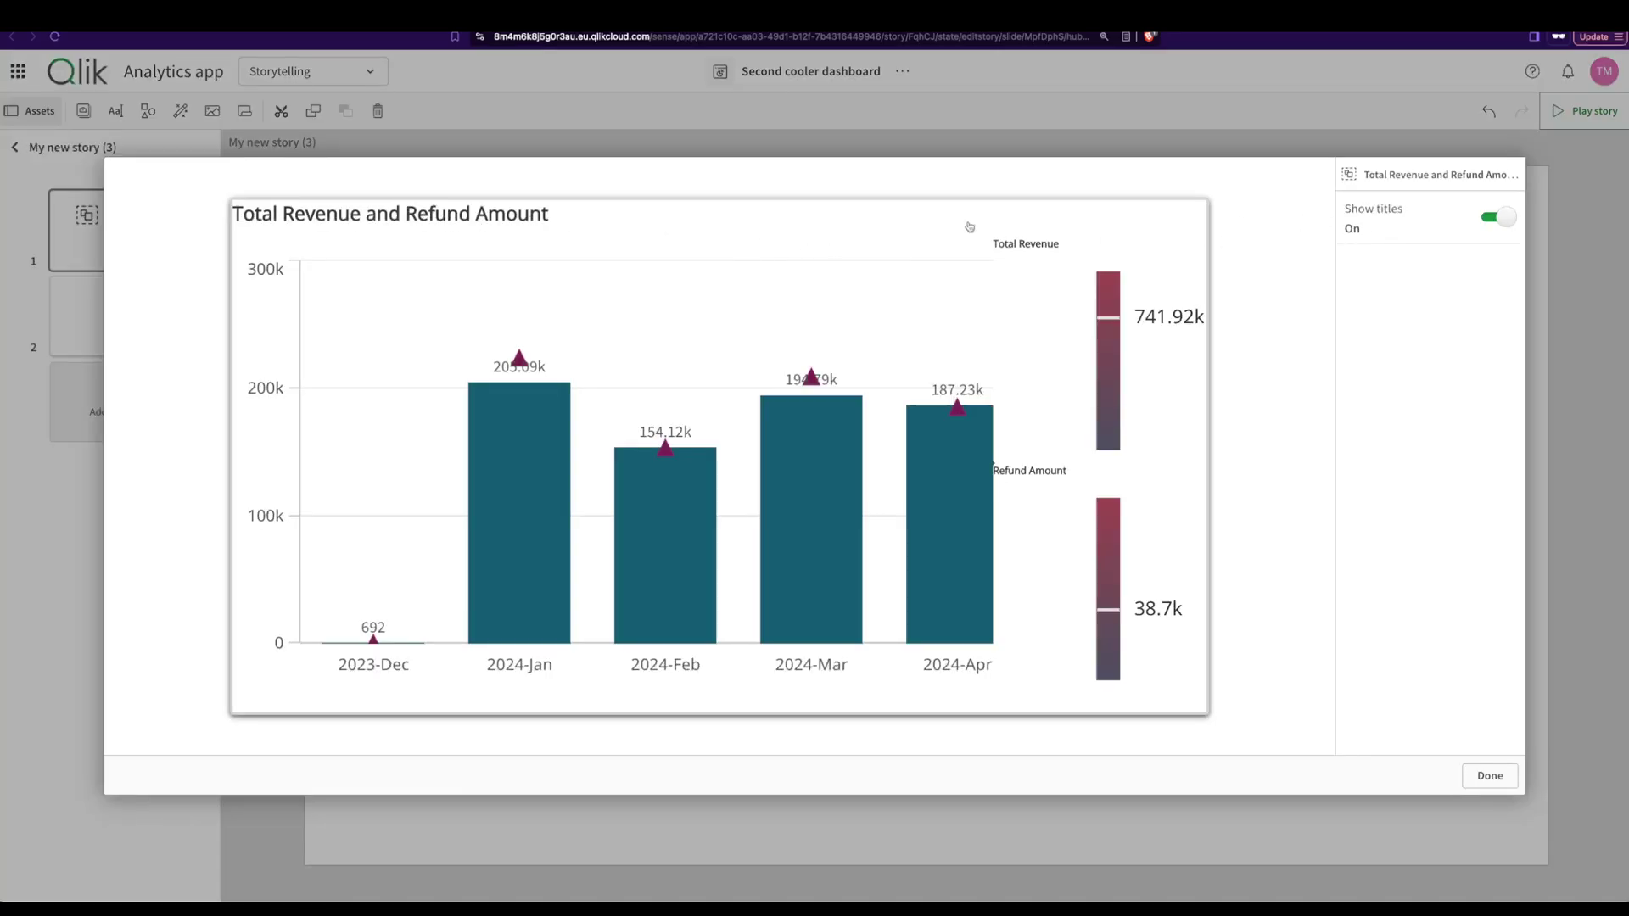
click(1503, 223)
click(1498, 220)
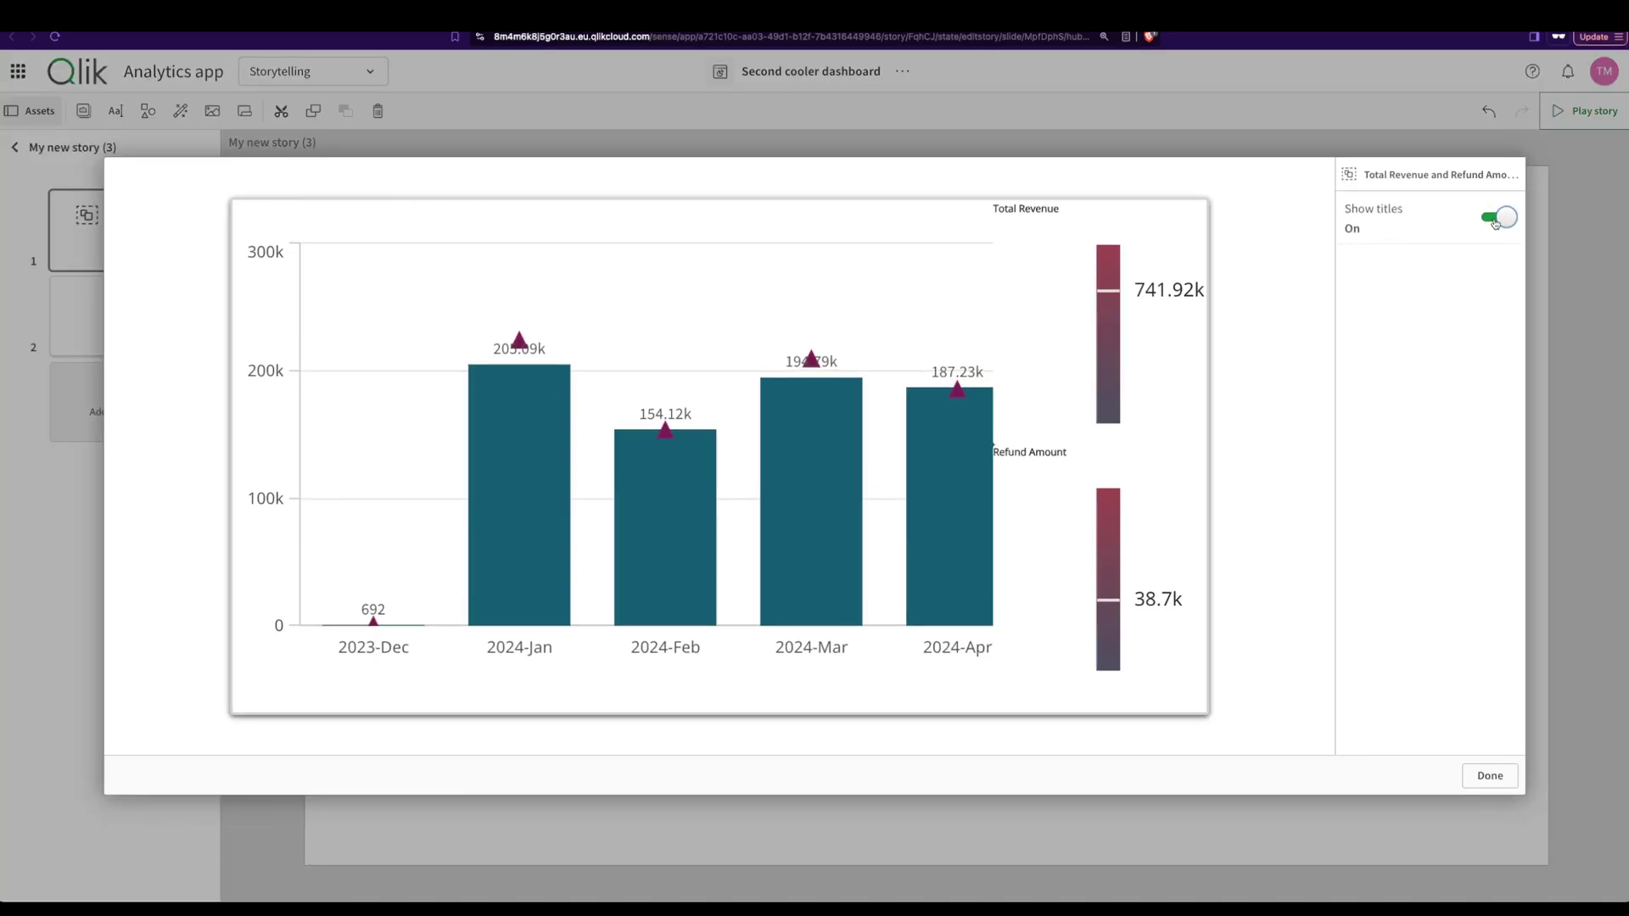
click(1497, 219)
click(1494, 776)
click(1135, 560)
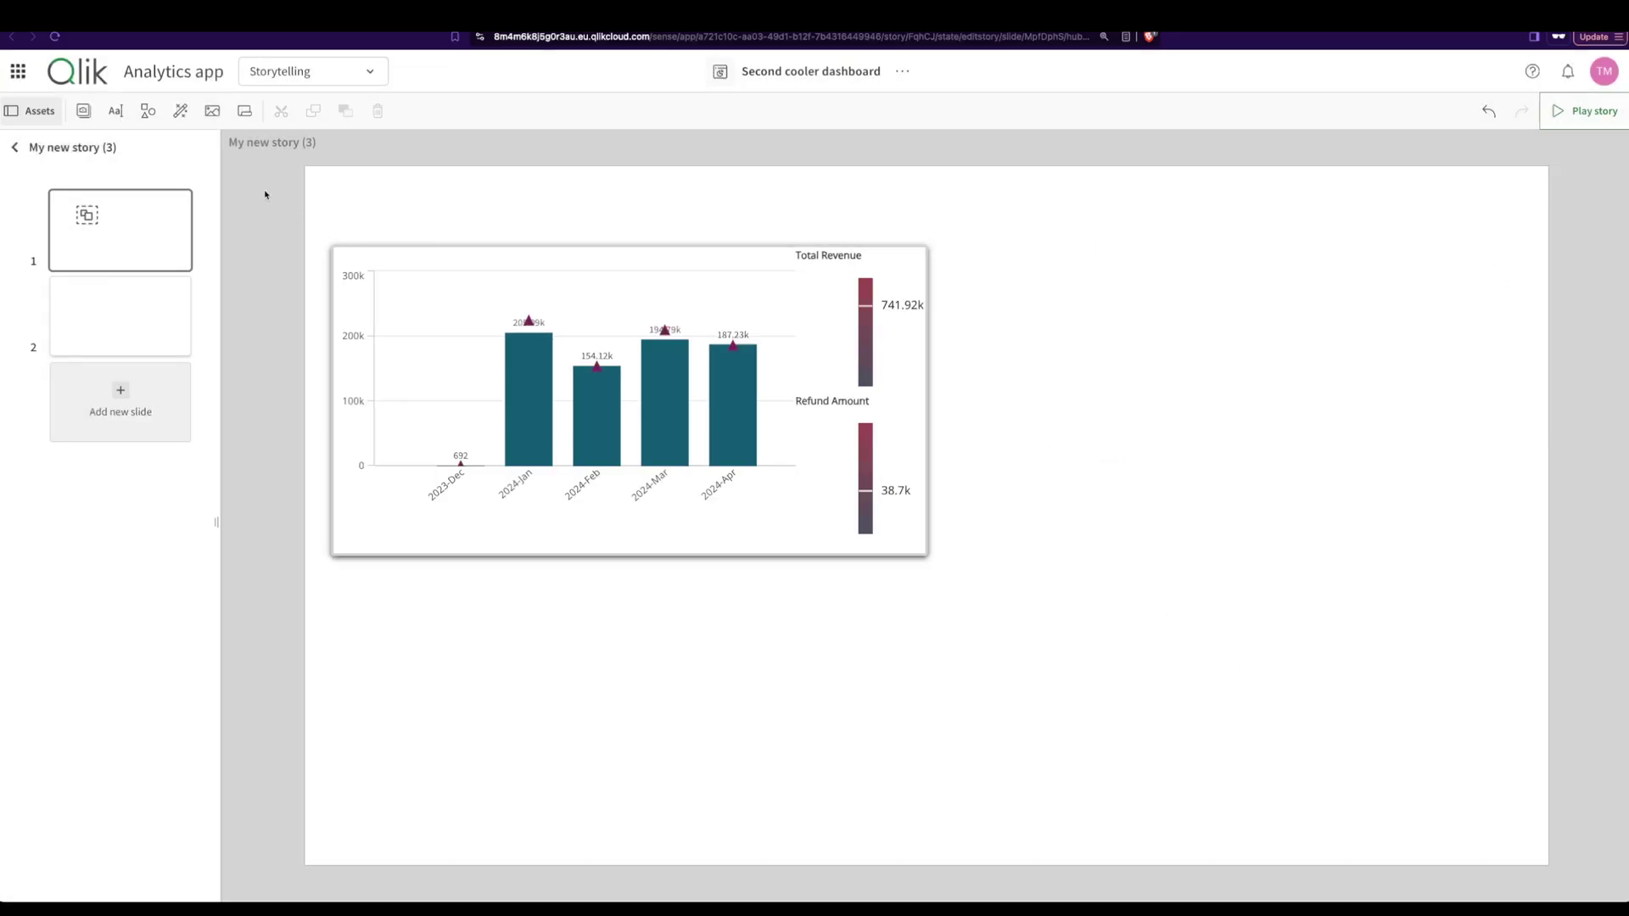
- Add a Title text object reading 'My revenue and Refund Amount' at the top of the slide
click(115, 112)
drag(76, 215, 560, 203)
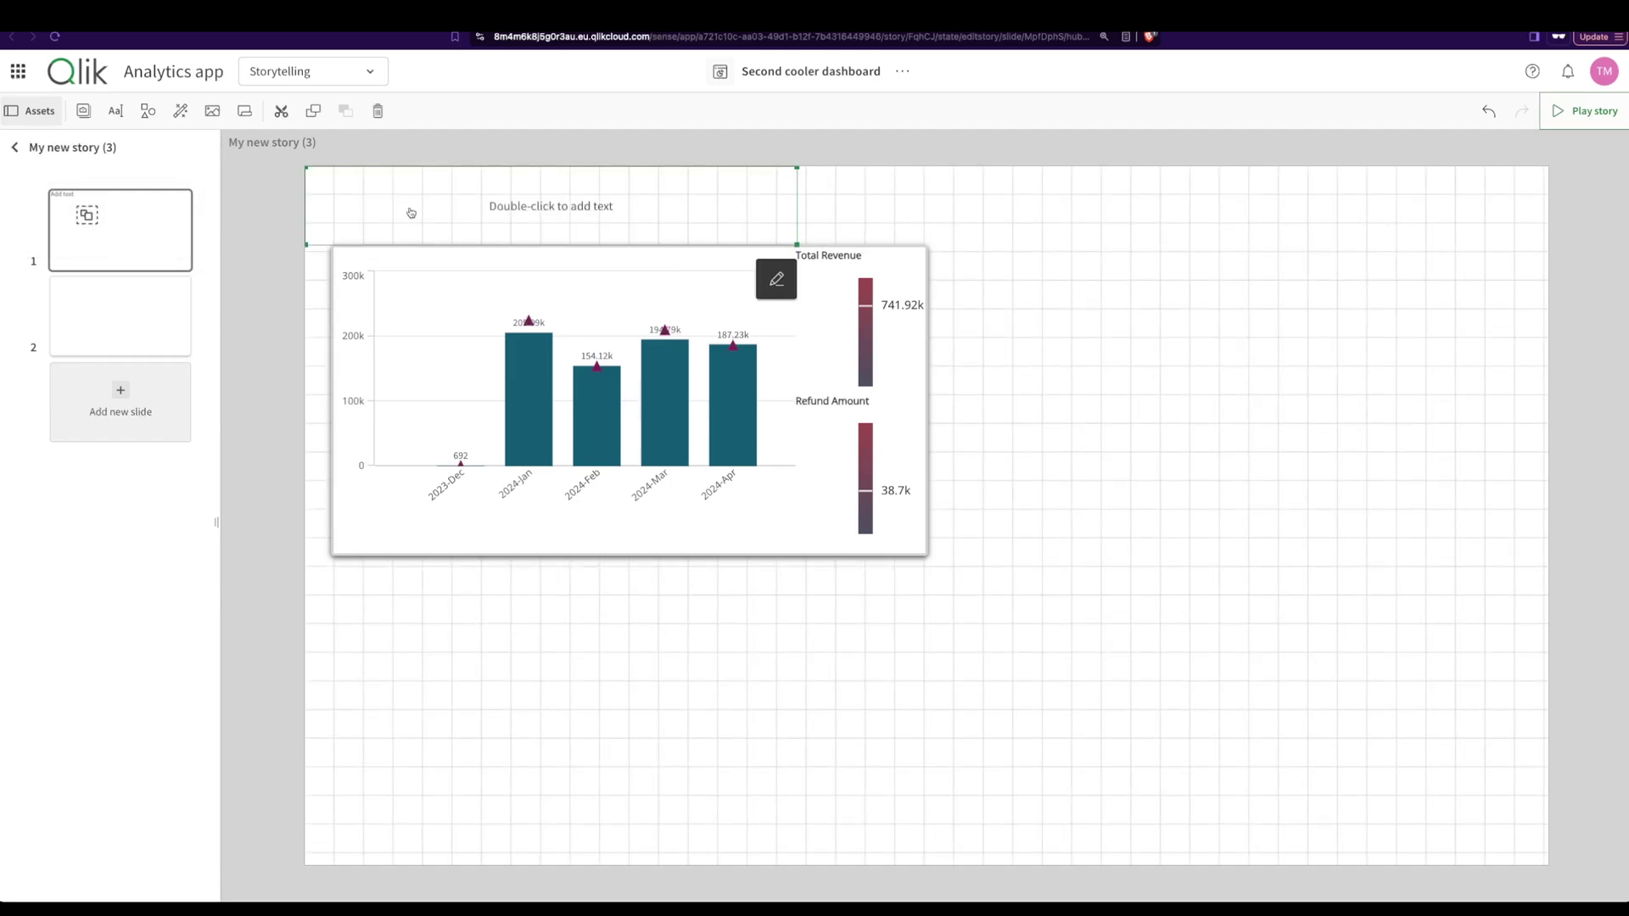
double_click(547, 207)
text(My revenue and )
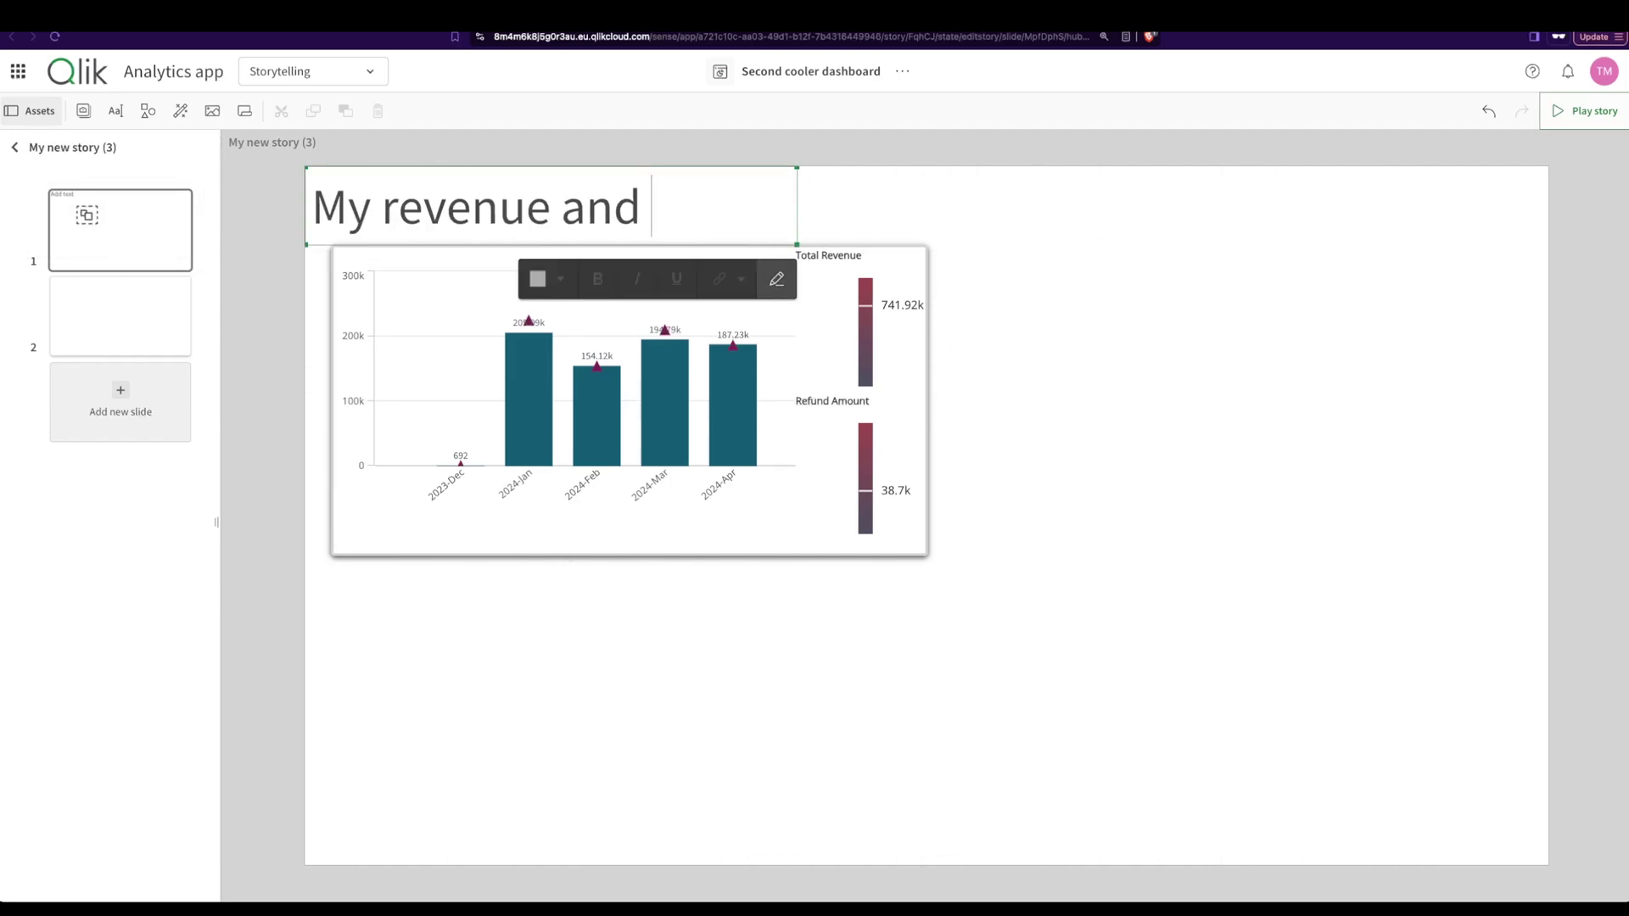
text(Refund Amount)
click(1061, 317)
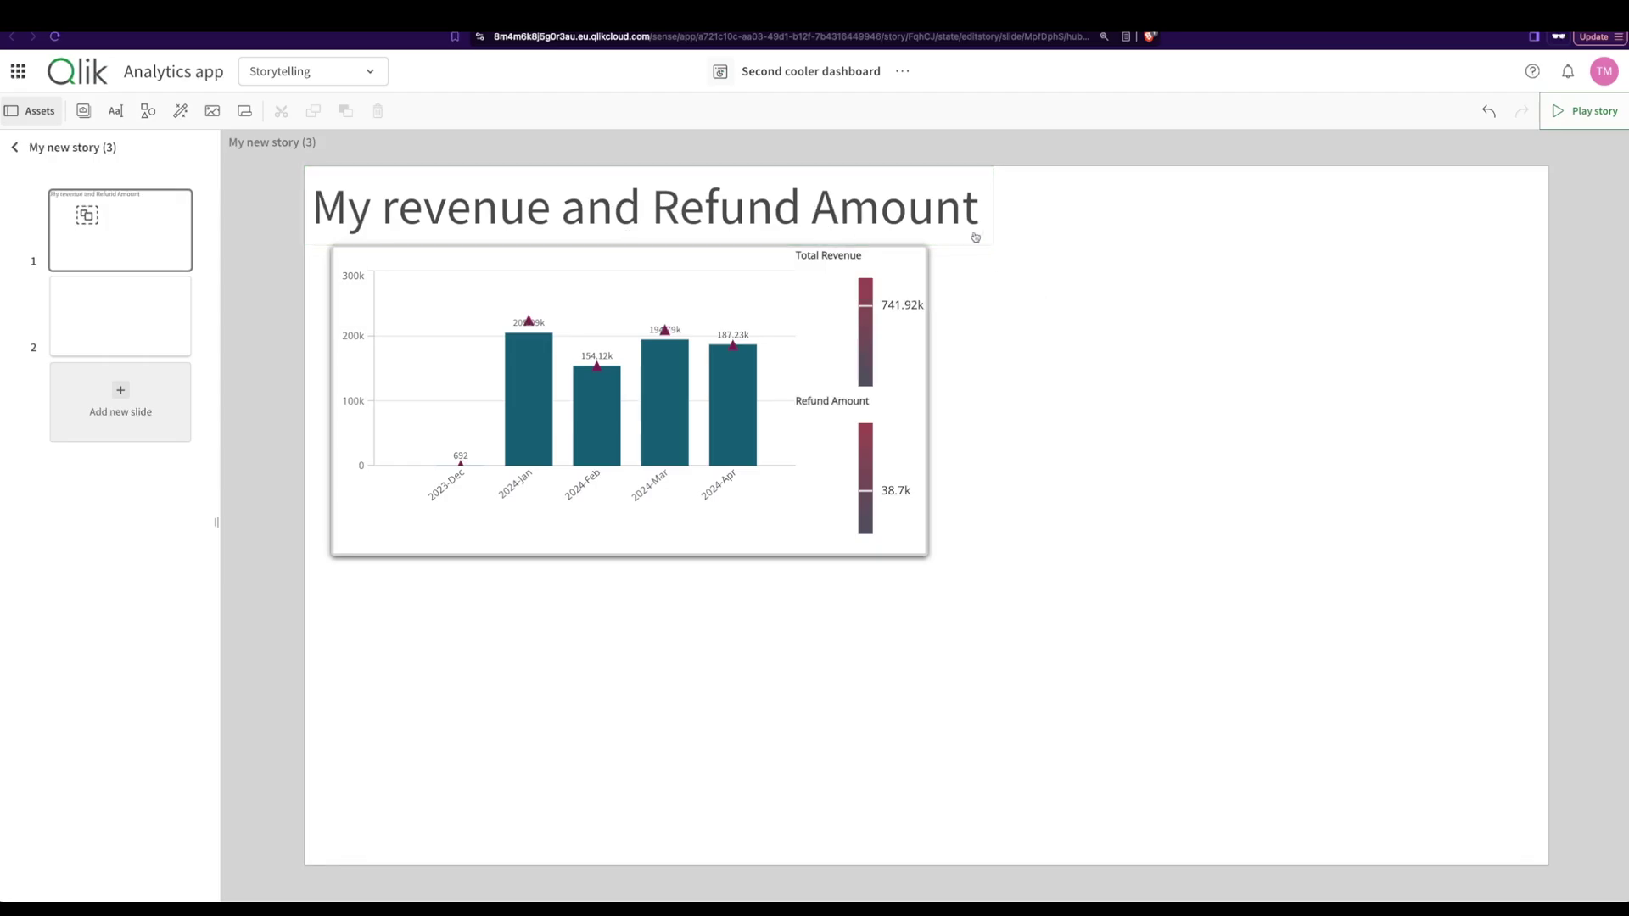
- Format the whole heading as bold and italic
click(974, 232)
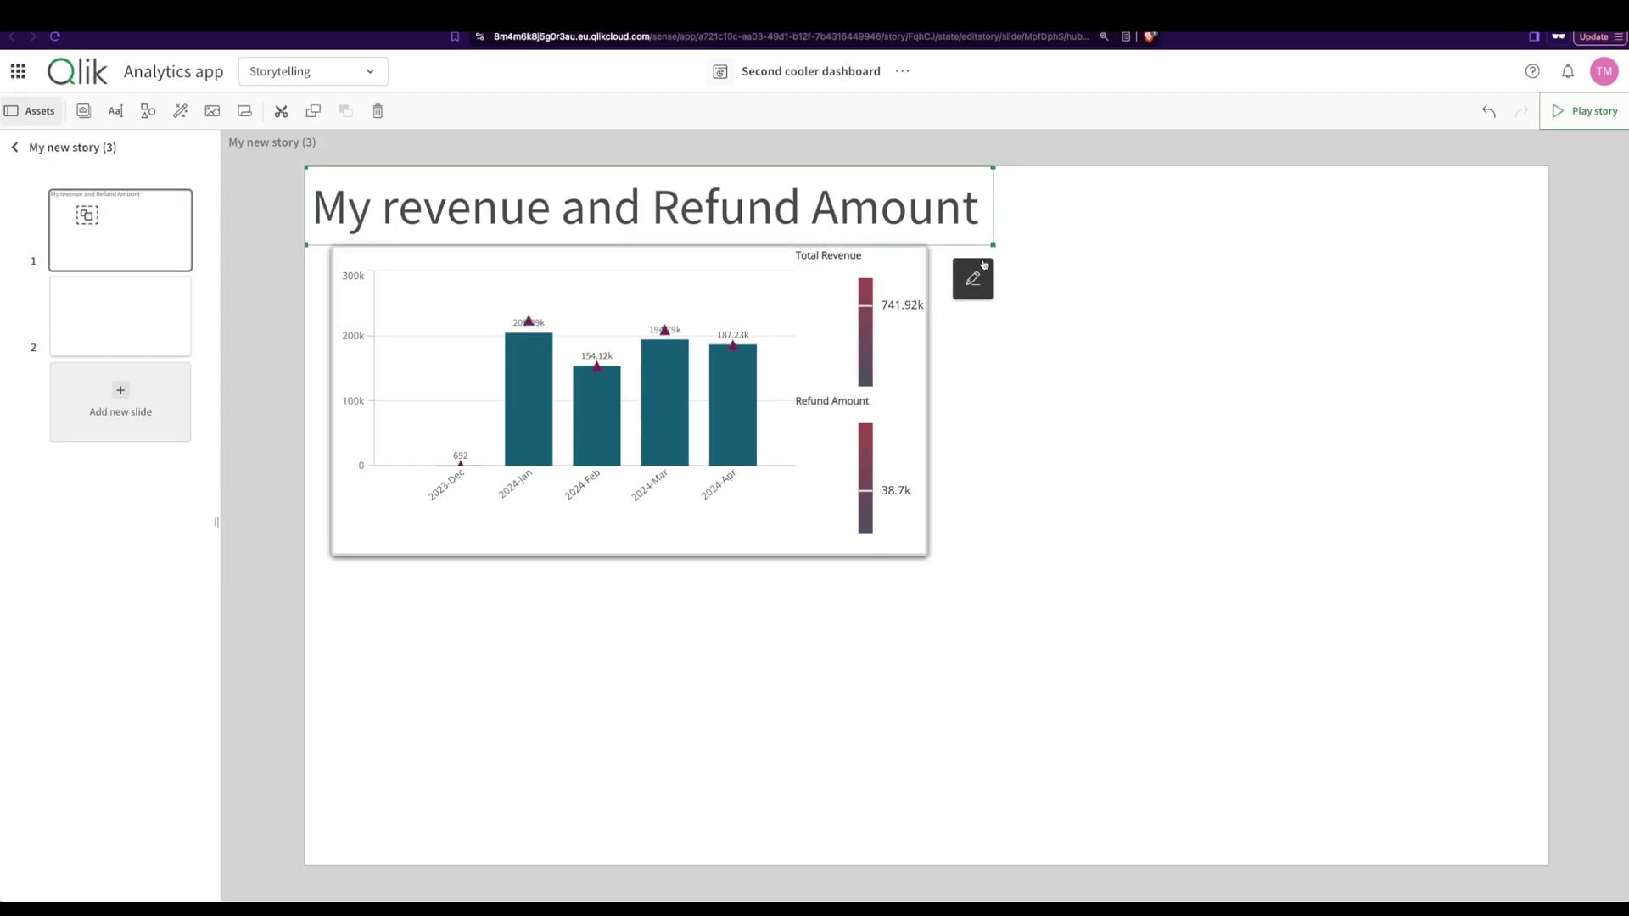
double_click(977, 179)
key(ctrl+a)
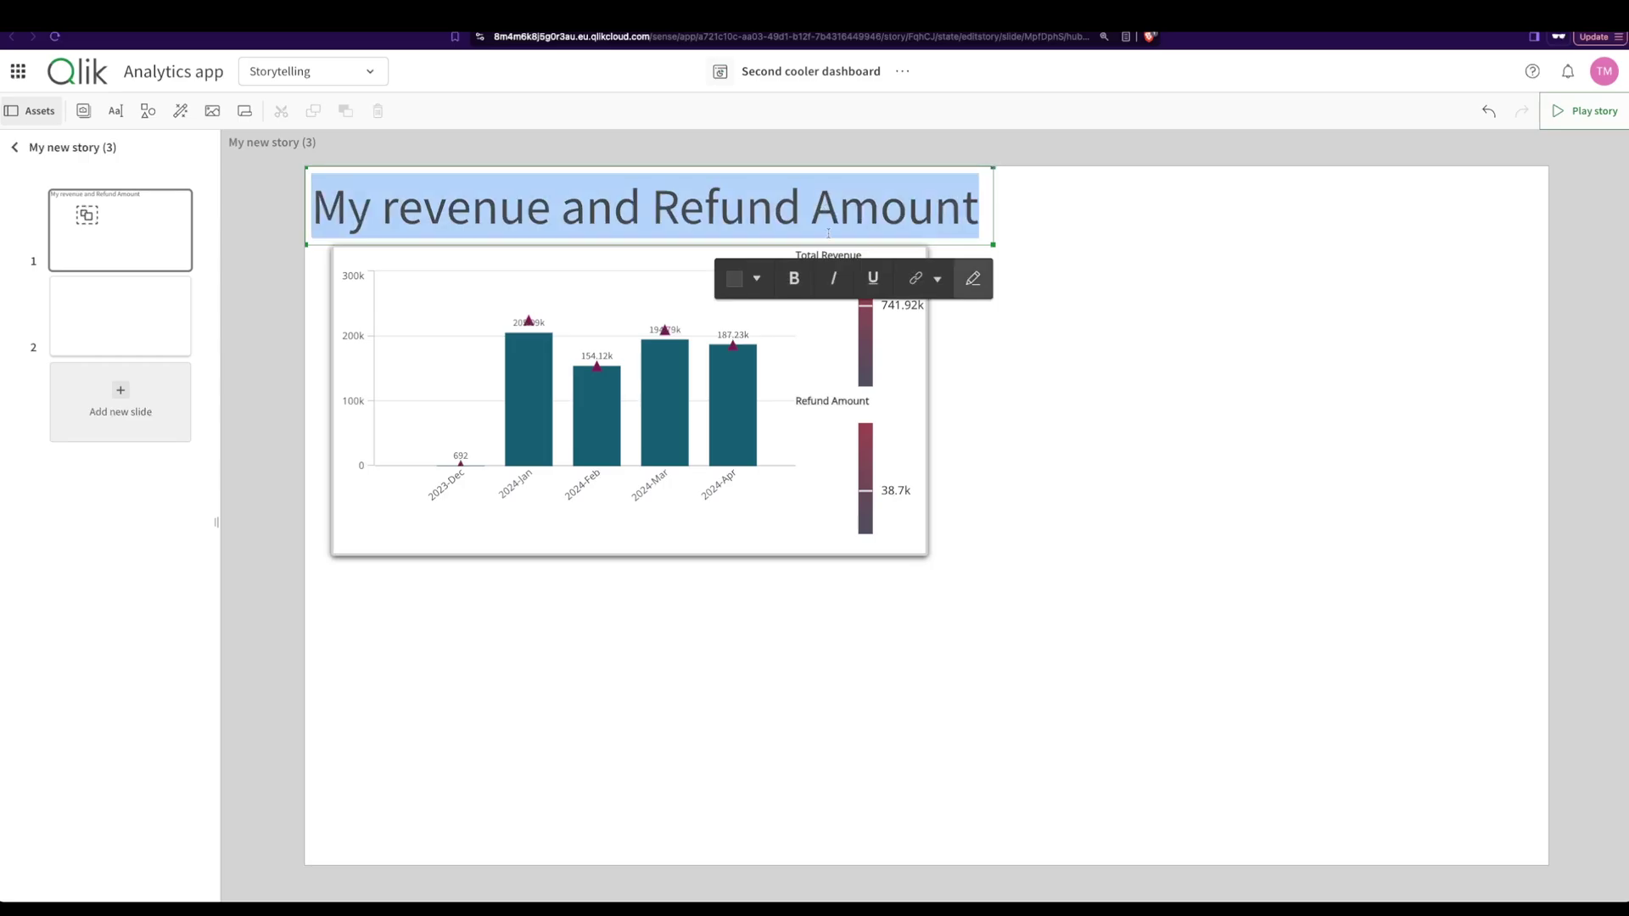
click(794, 278)
click(849, 290)
click(1287, 392)
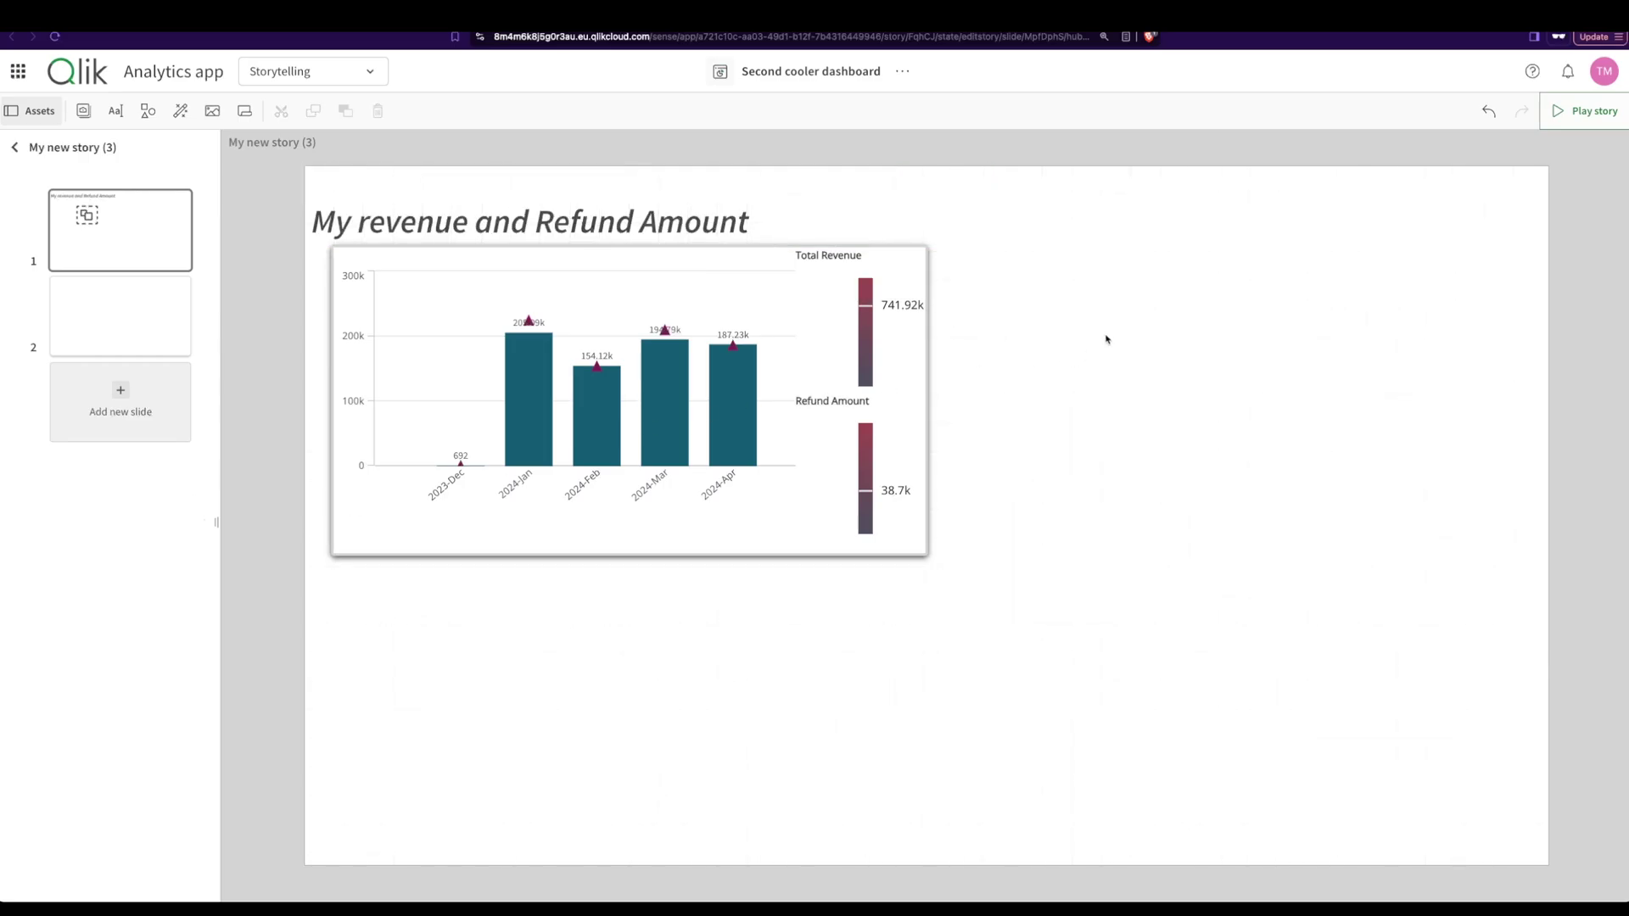
- Toggle the chart's lock and resize it to a compact width beneath the heading
click(906, 256)
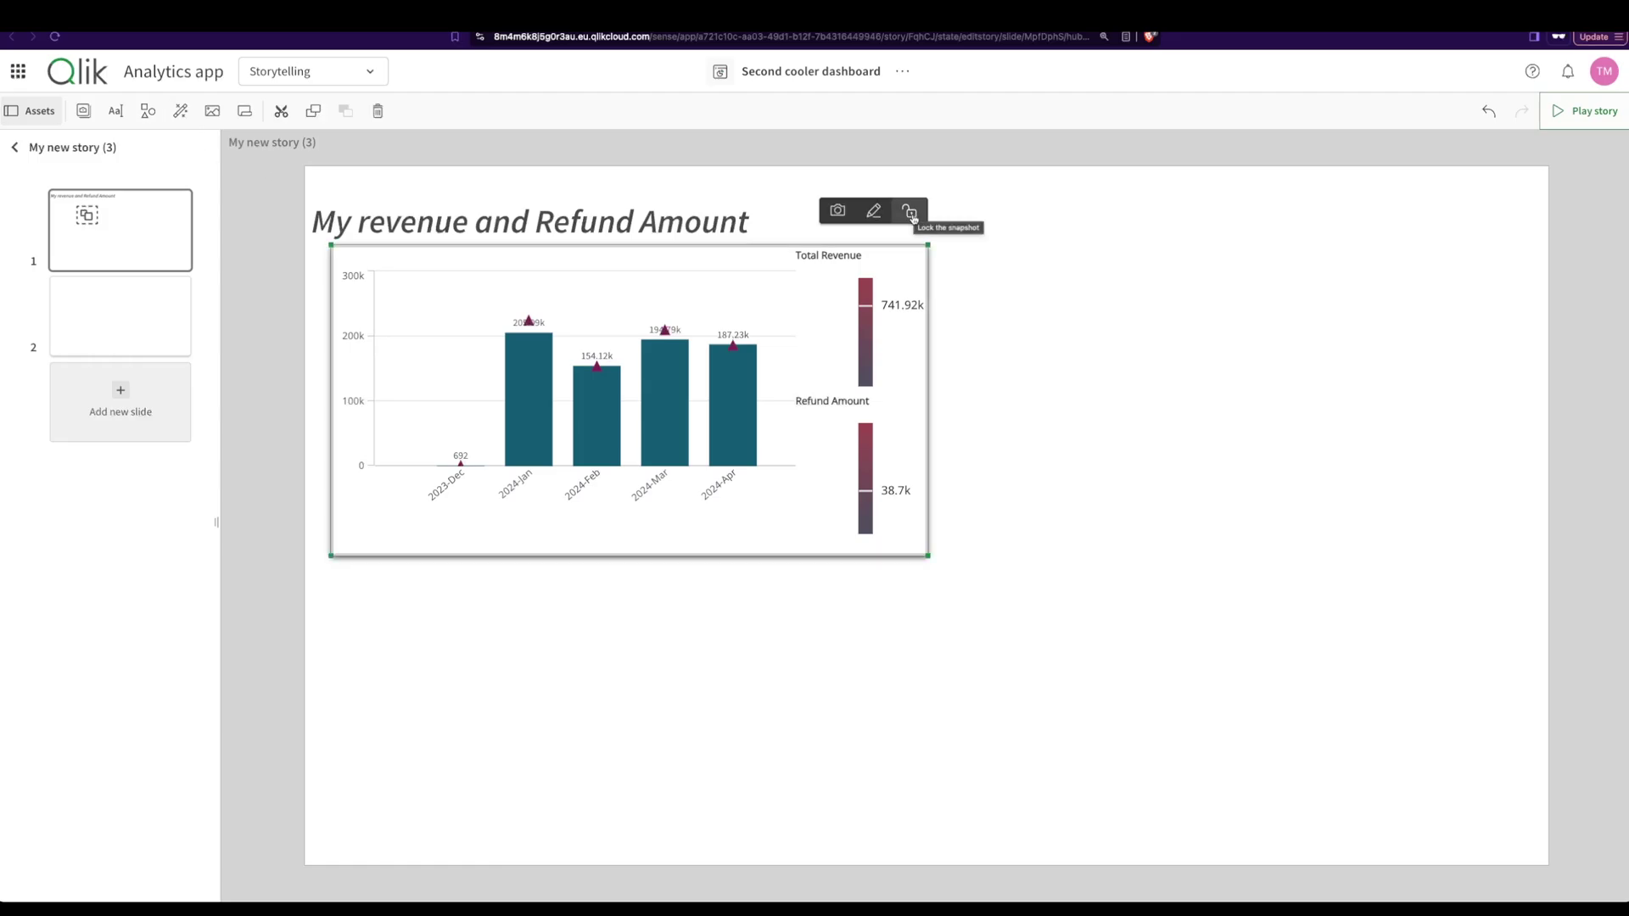
click(911, 213)
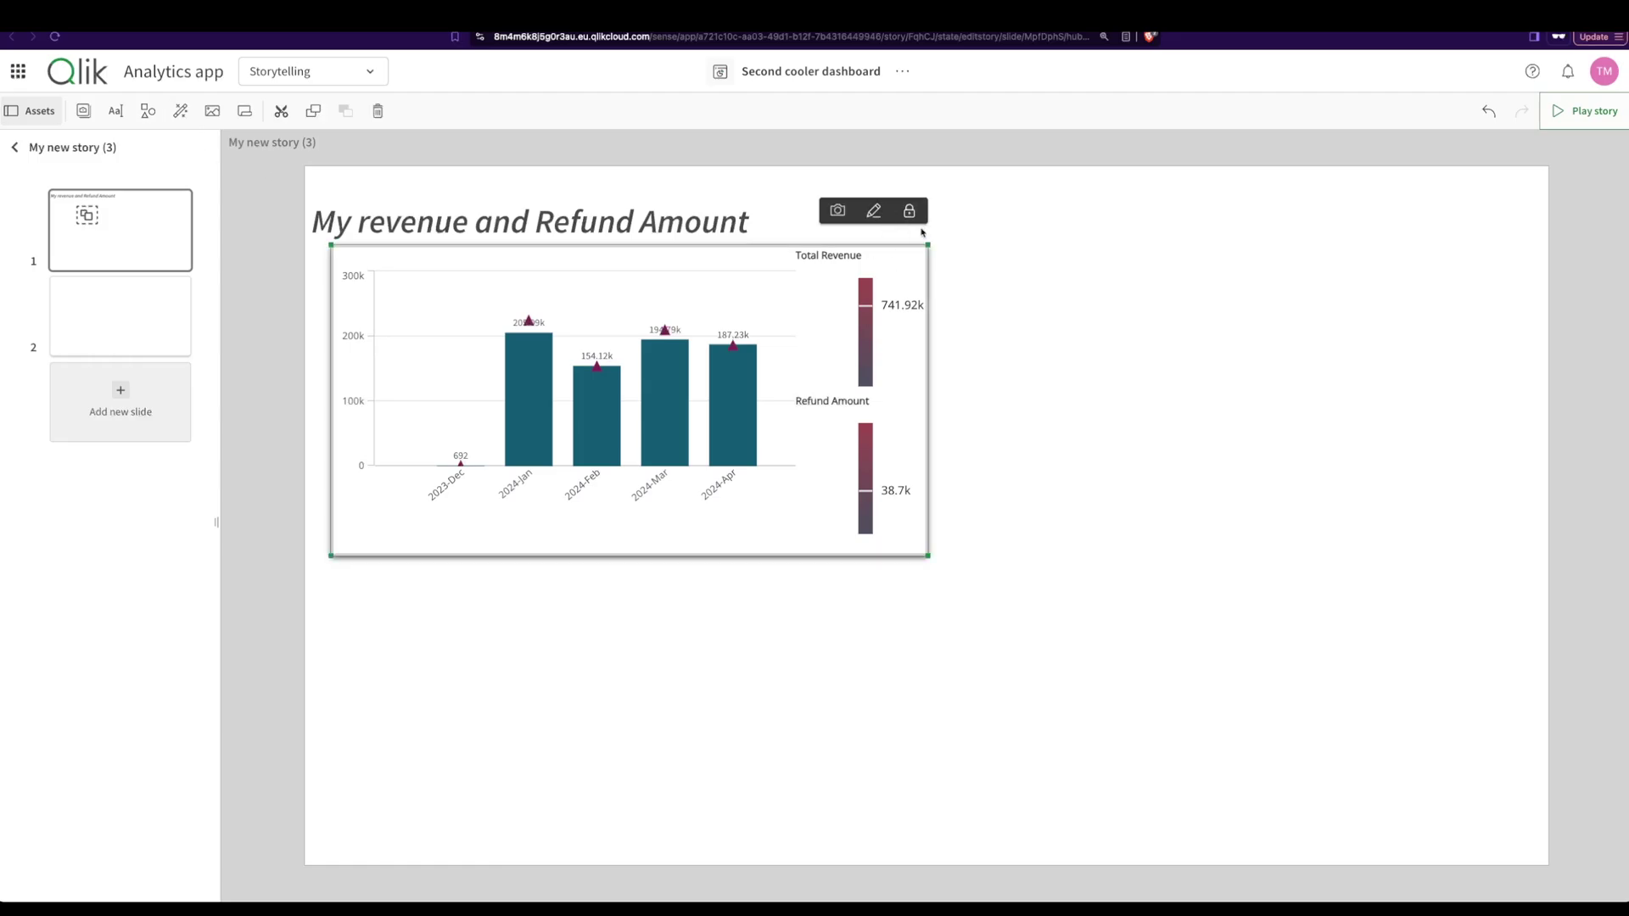
drag(929, 556, 772, 479)
drag(491, 482, 637, 530)
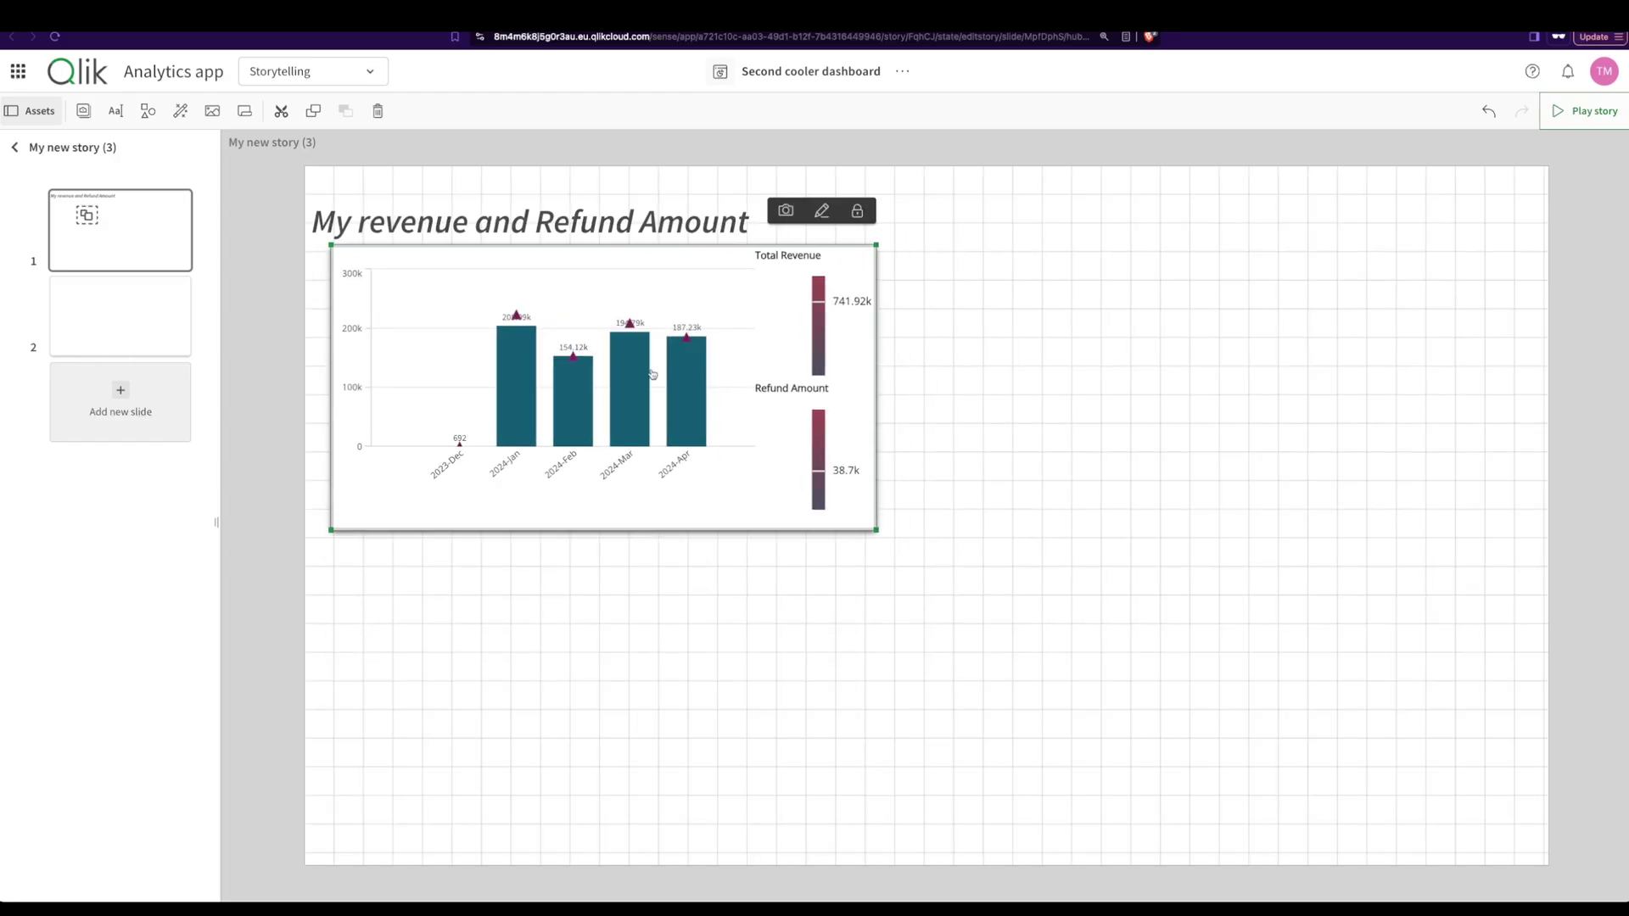
click(858, 212)
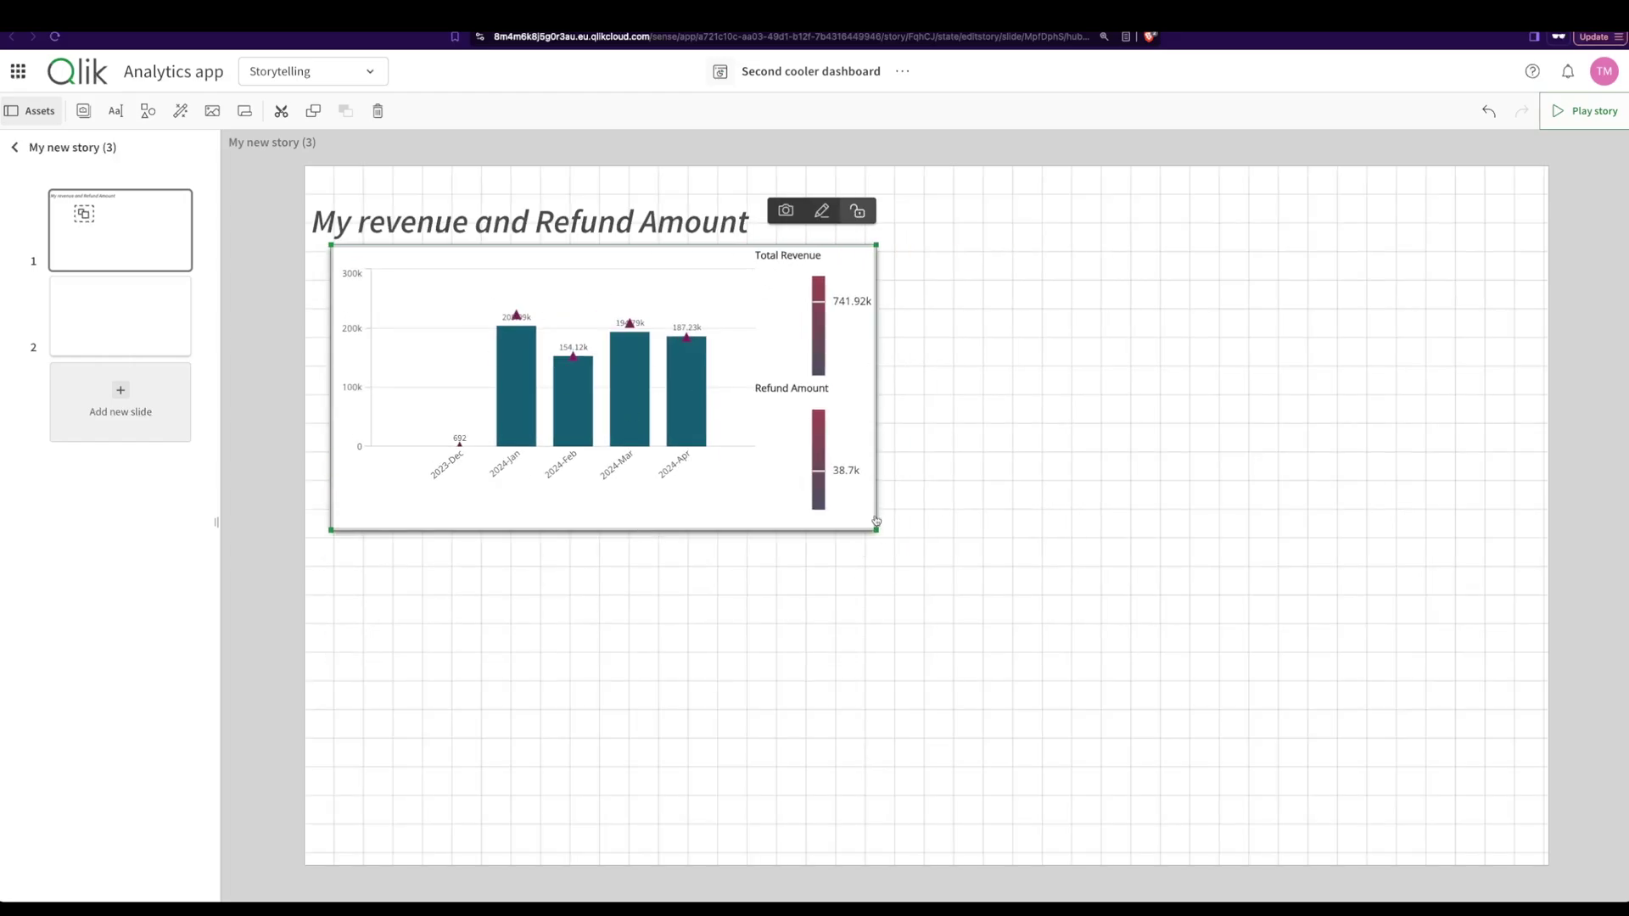
drag(876, 521, 471, 599)
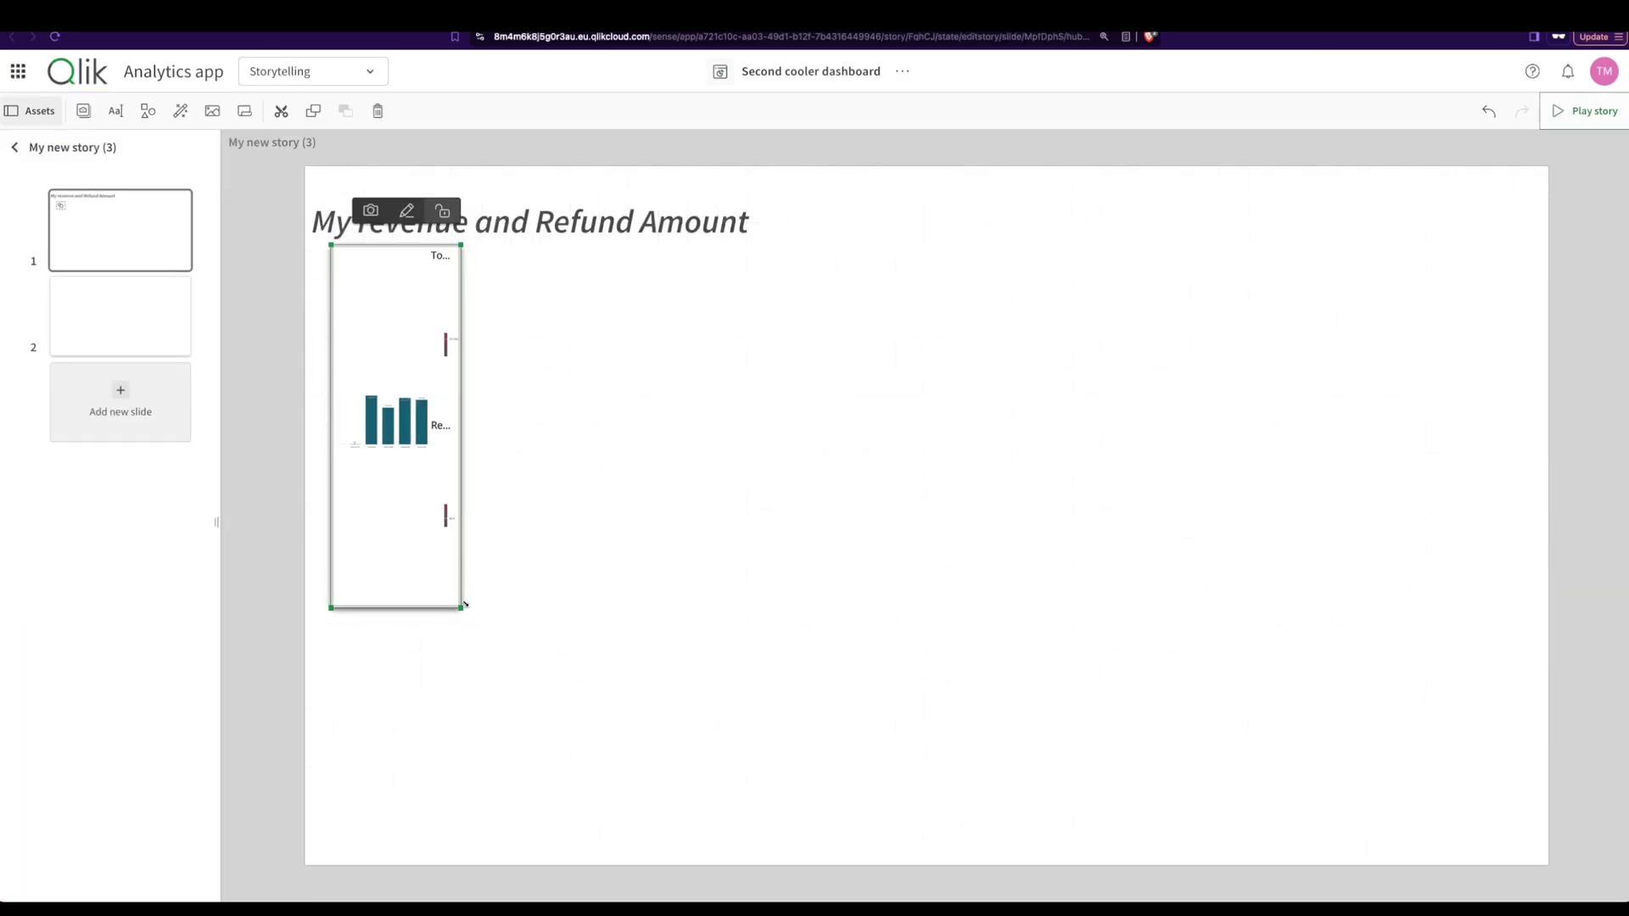
drag(465, 604, 927, 555)
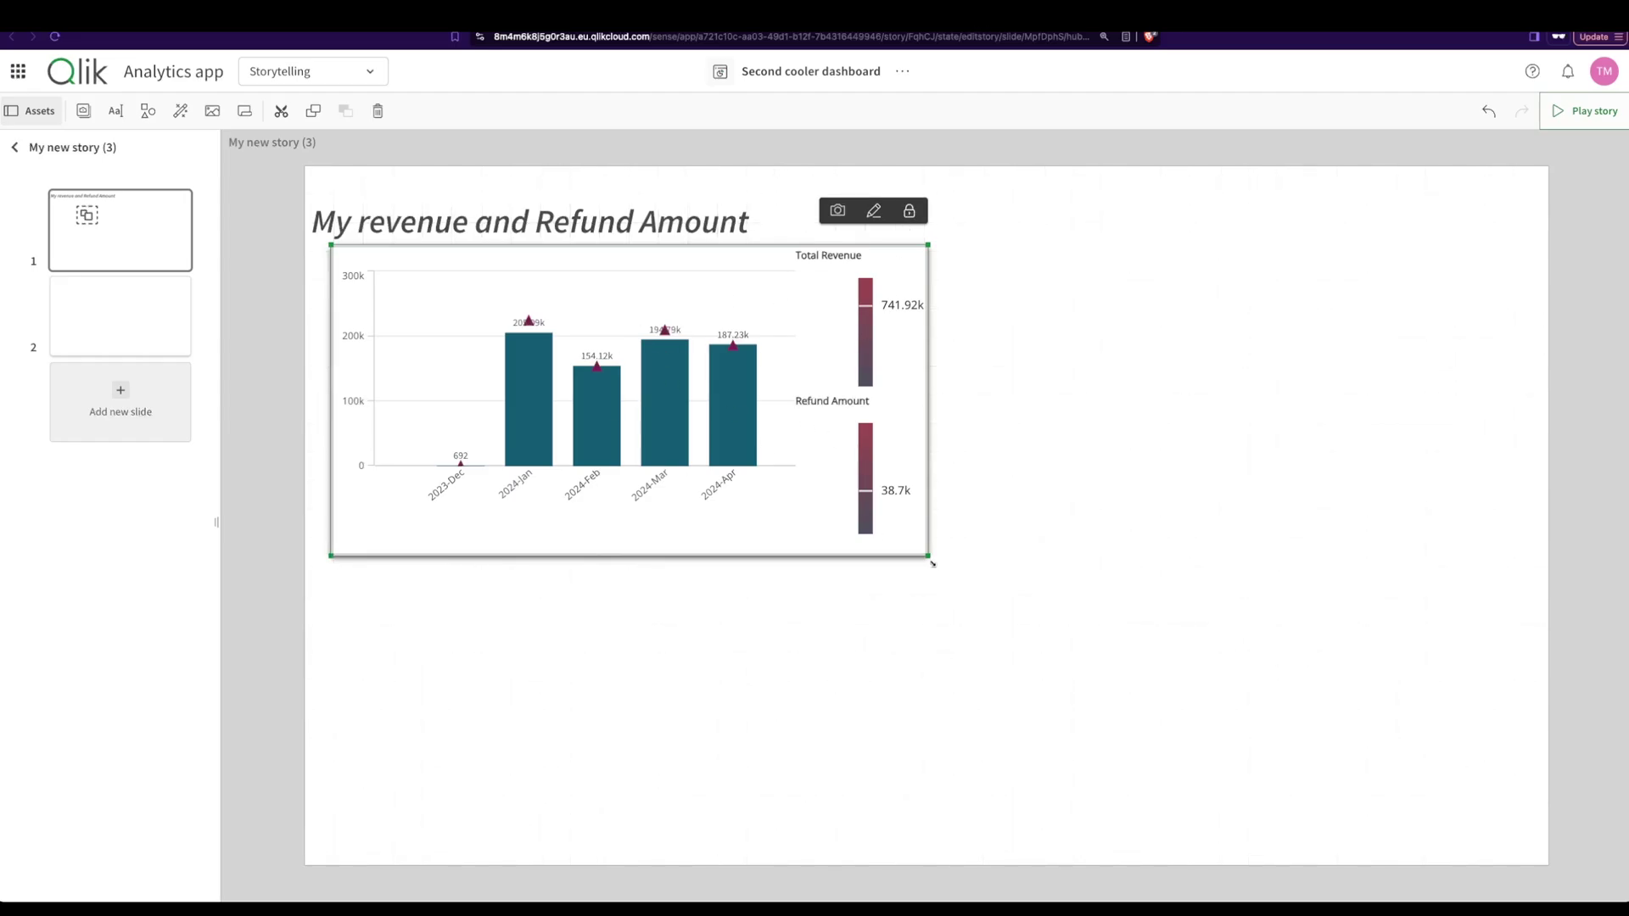
drag(928, 556, 679, 534)
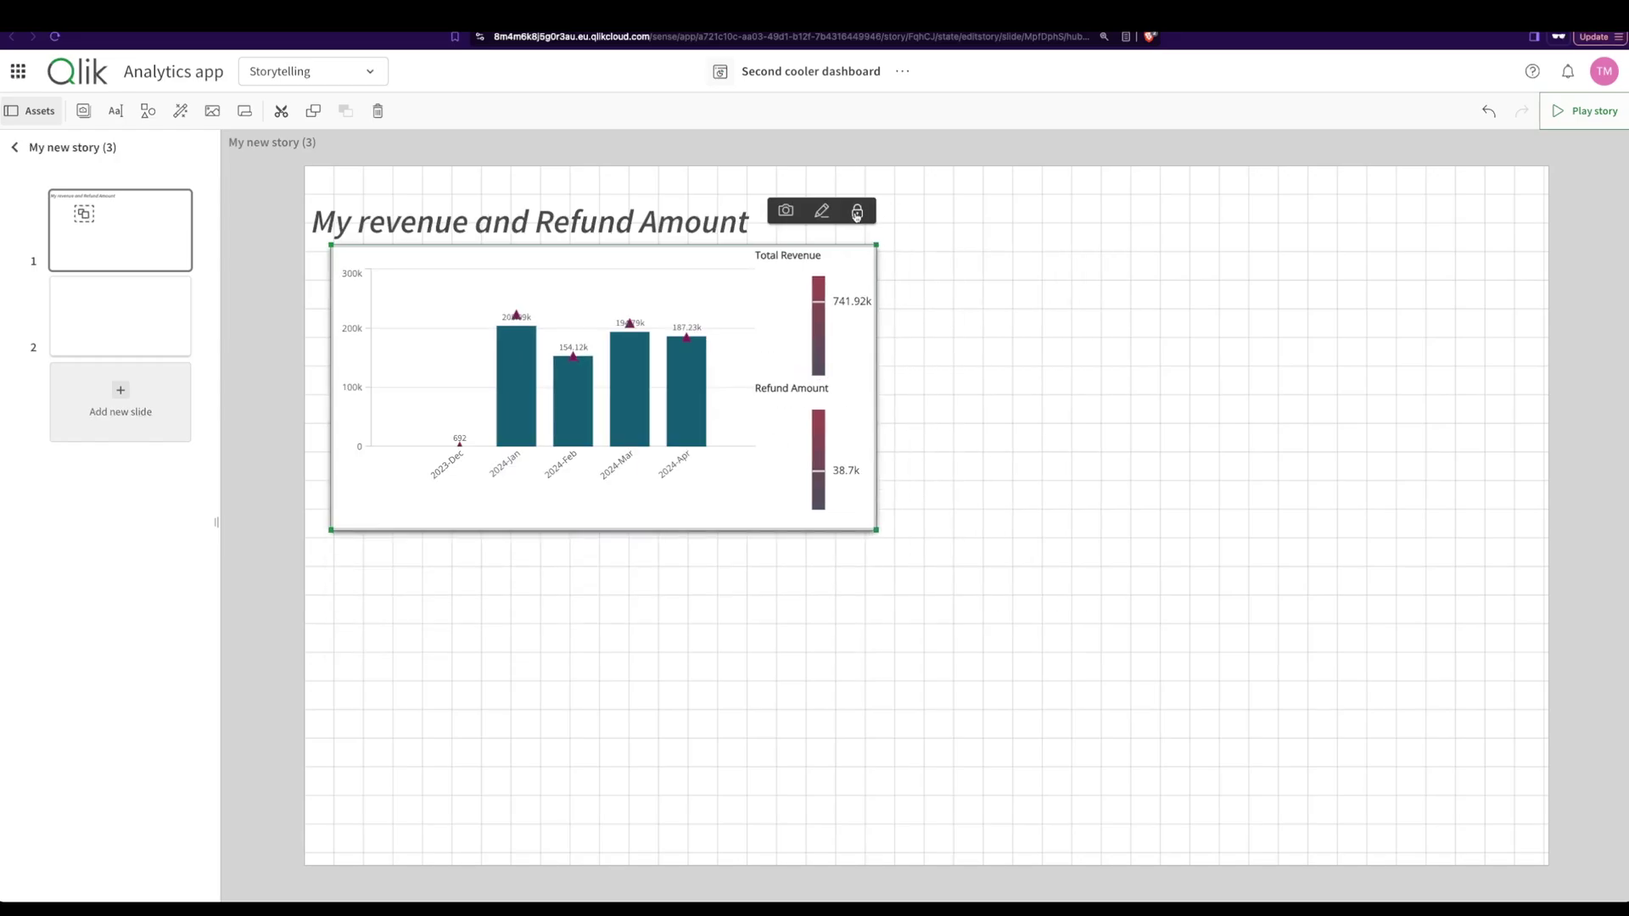
- Place a circle shape sized around the 2024-Apr bar's value
click(148, 110)
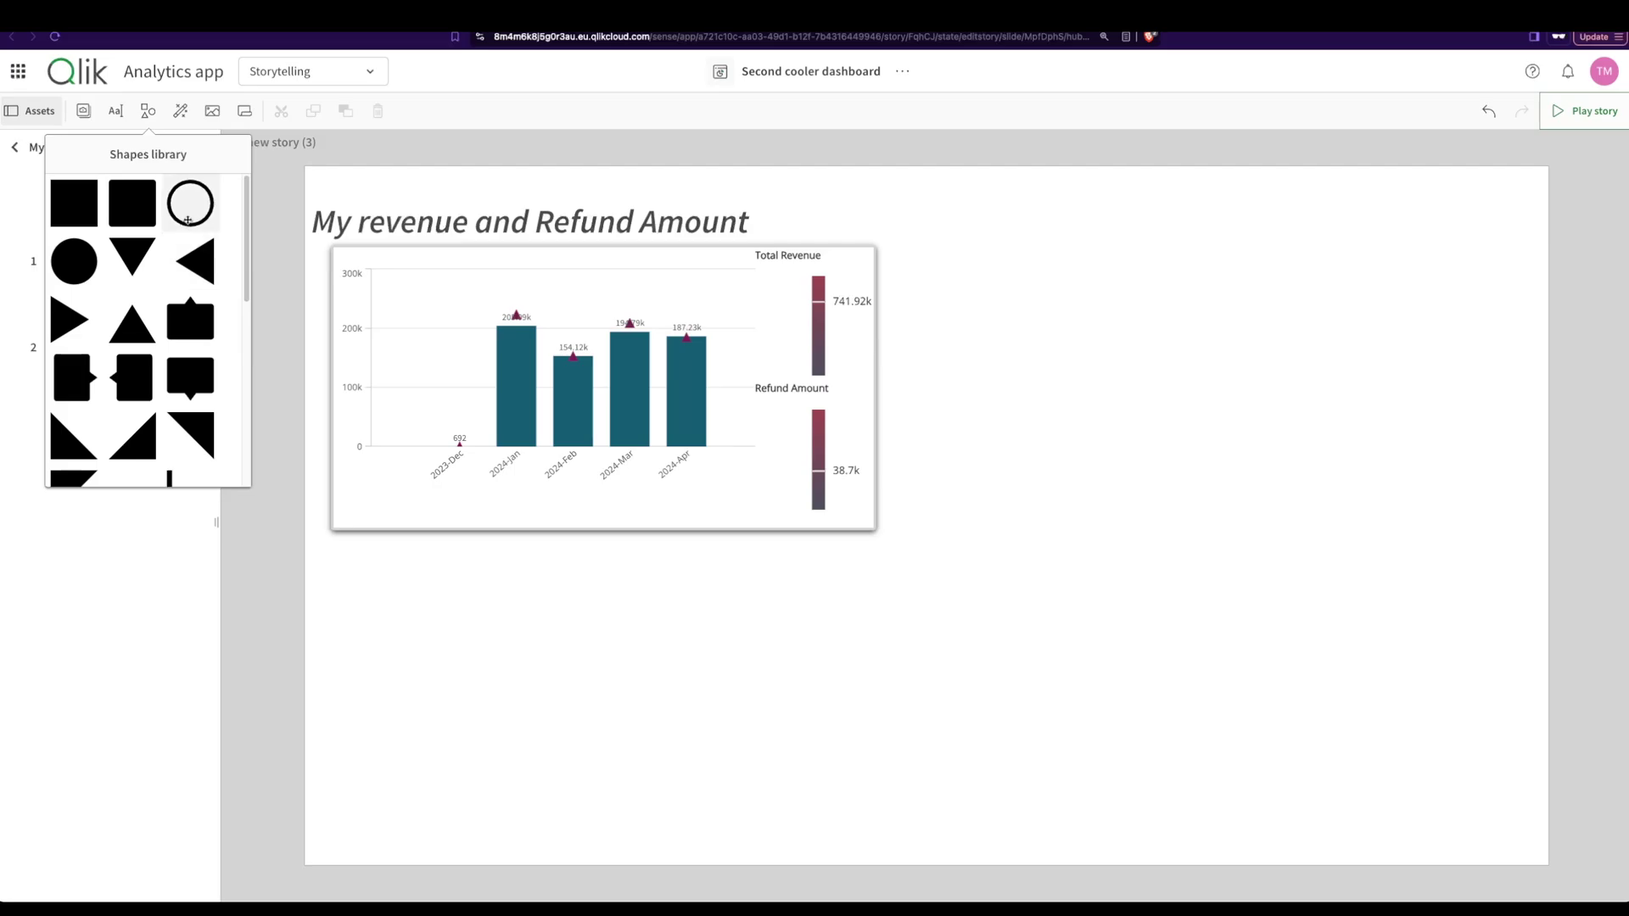
drag(188, 218, 674, 352)
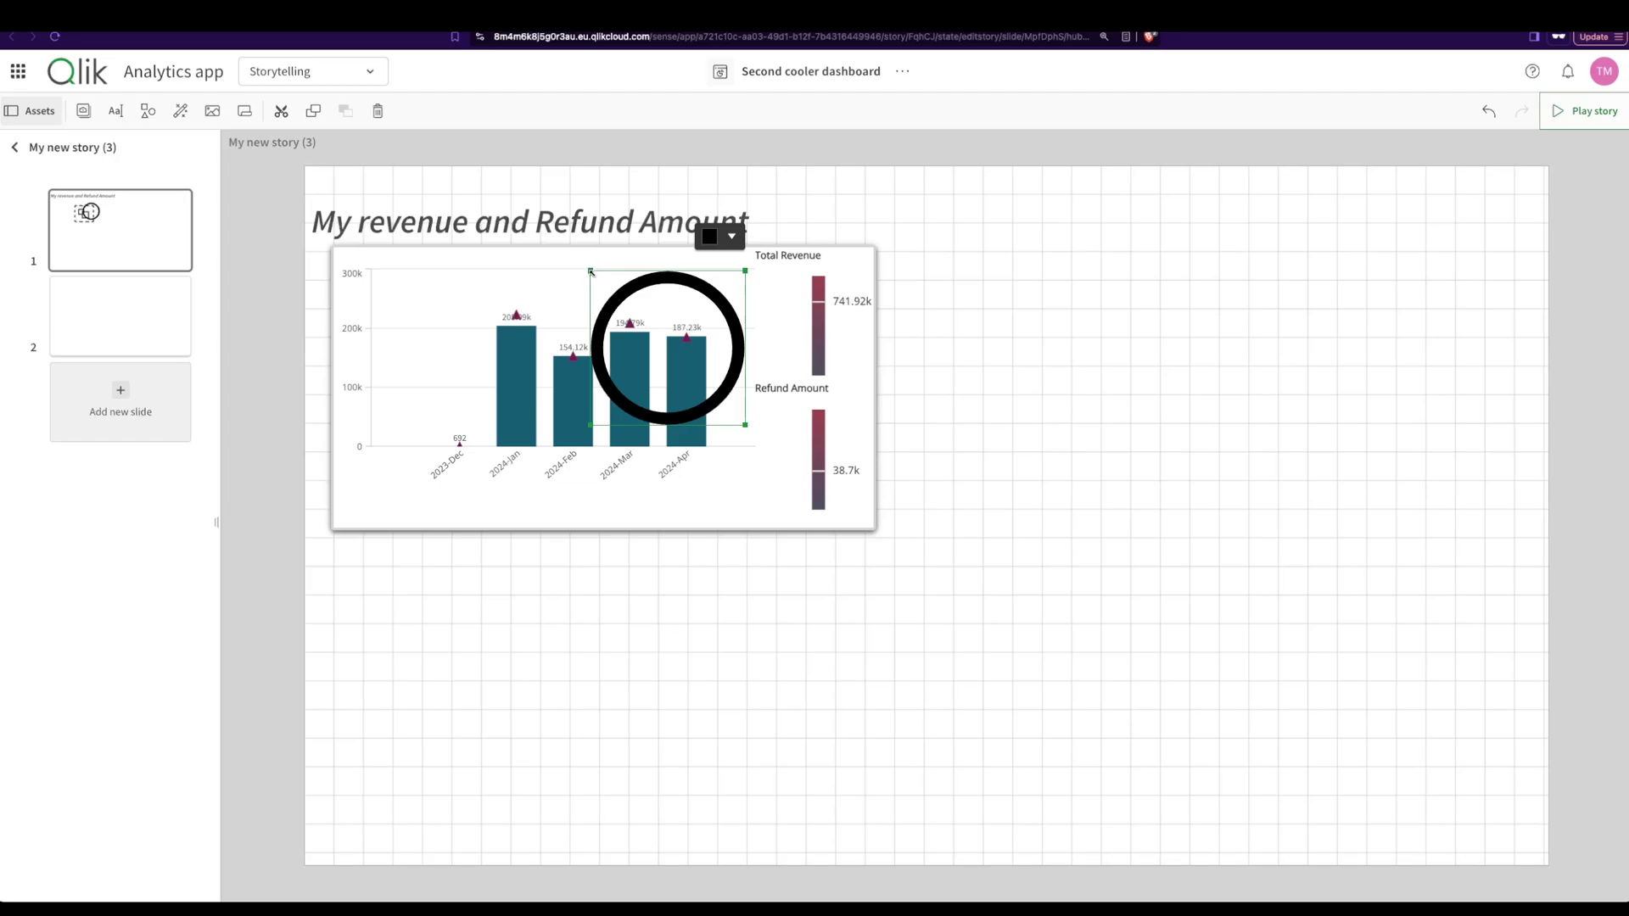
drag(592, 272, 673, 291)
drag(745, 424, 720, 348)
click(249, 216)
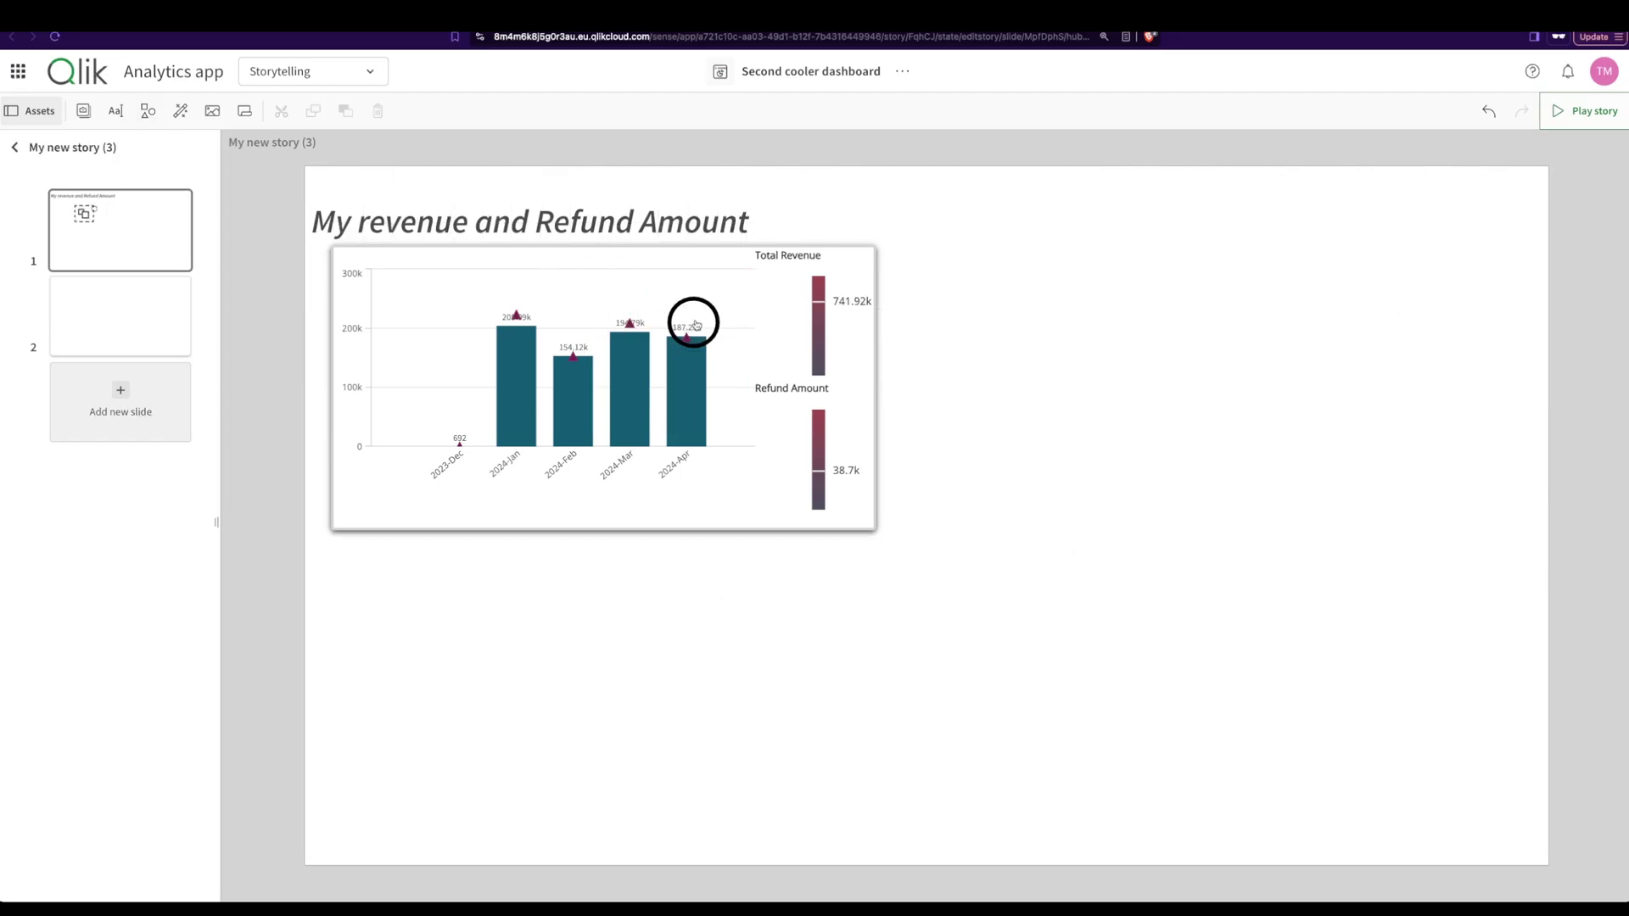
- Add a paragraph note reading 'Out latest results' above the circled bar
click(143, 114)
click(116, 111)
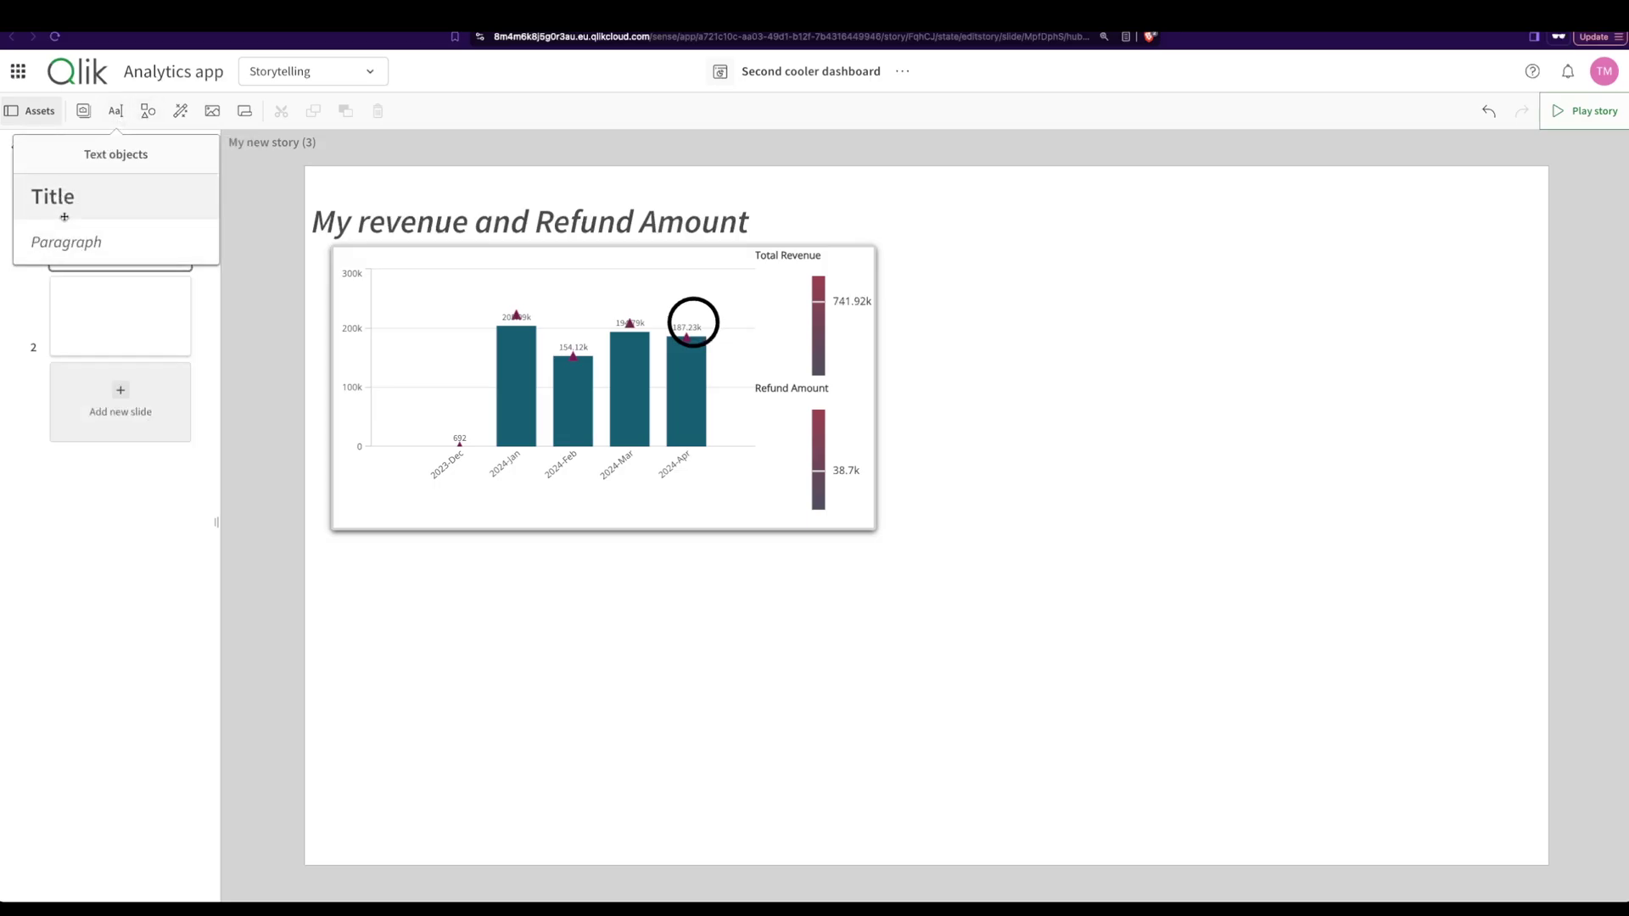
drag(73, 254, 757, 324)
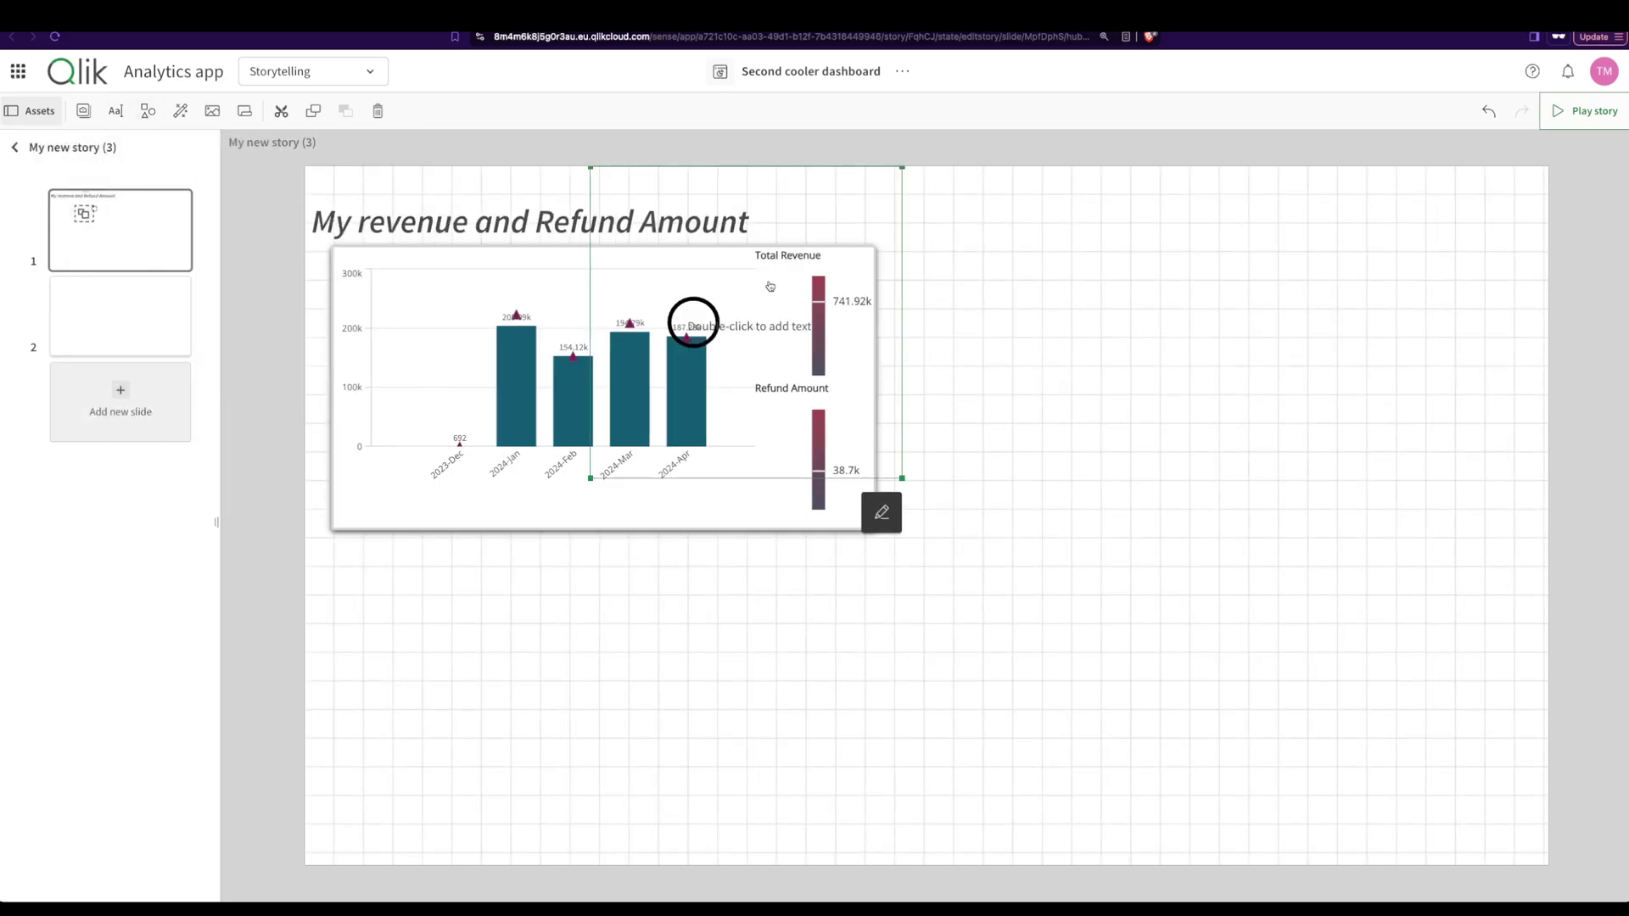
double_click(693, 322)
text(Out late)
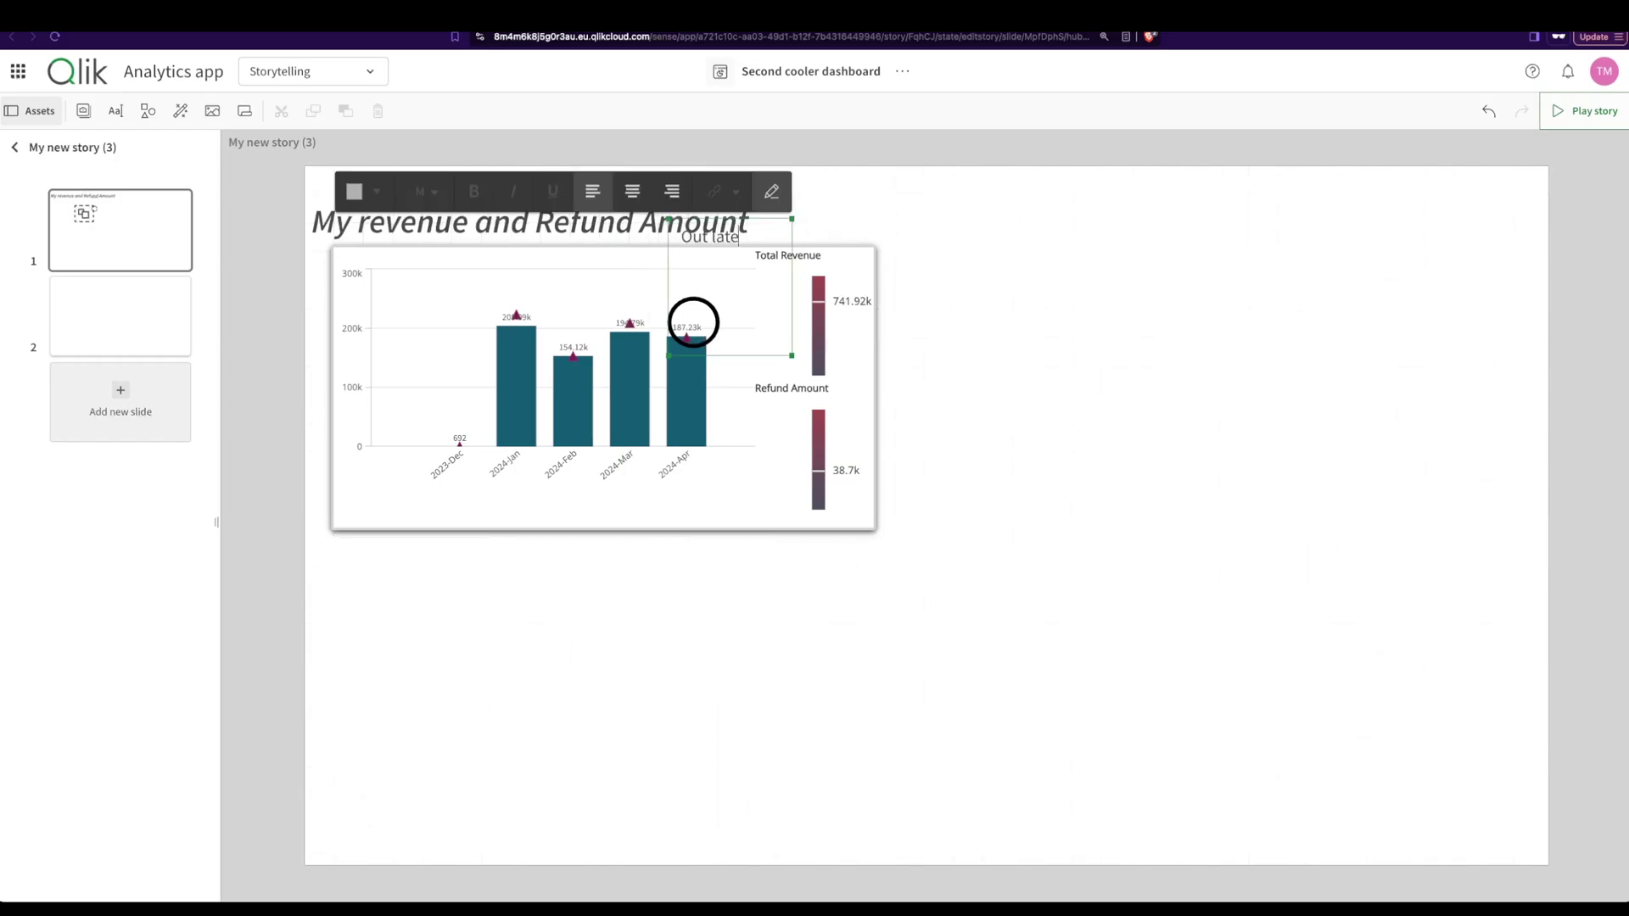
text(st results)
click(981, 379)
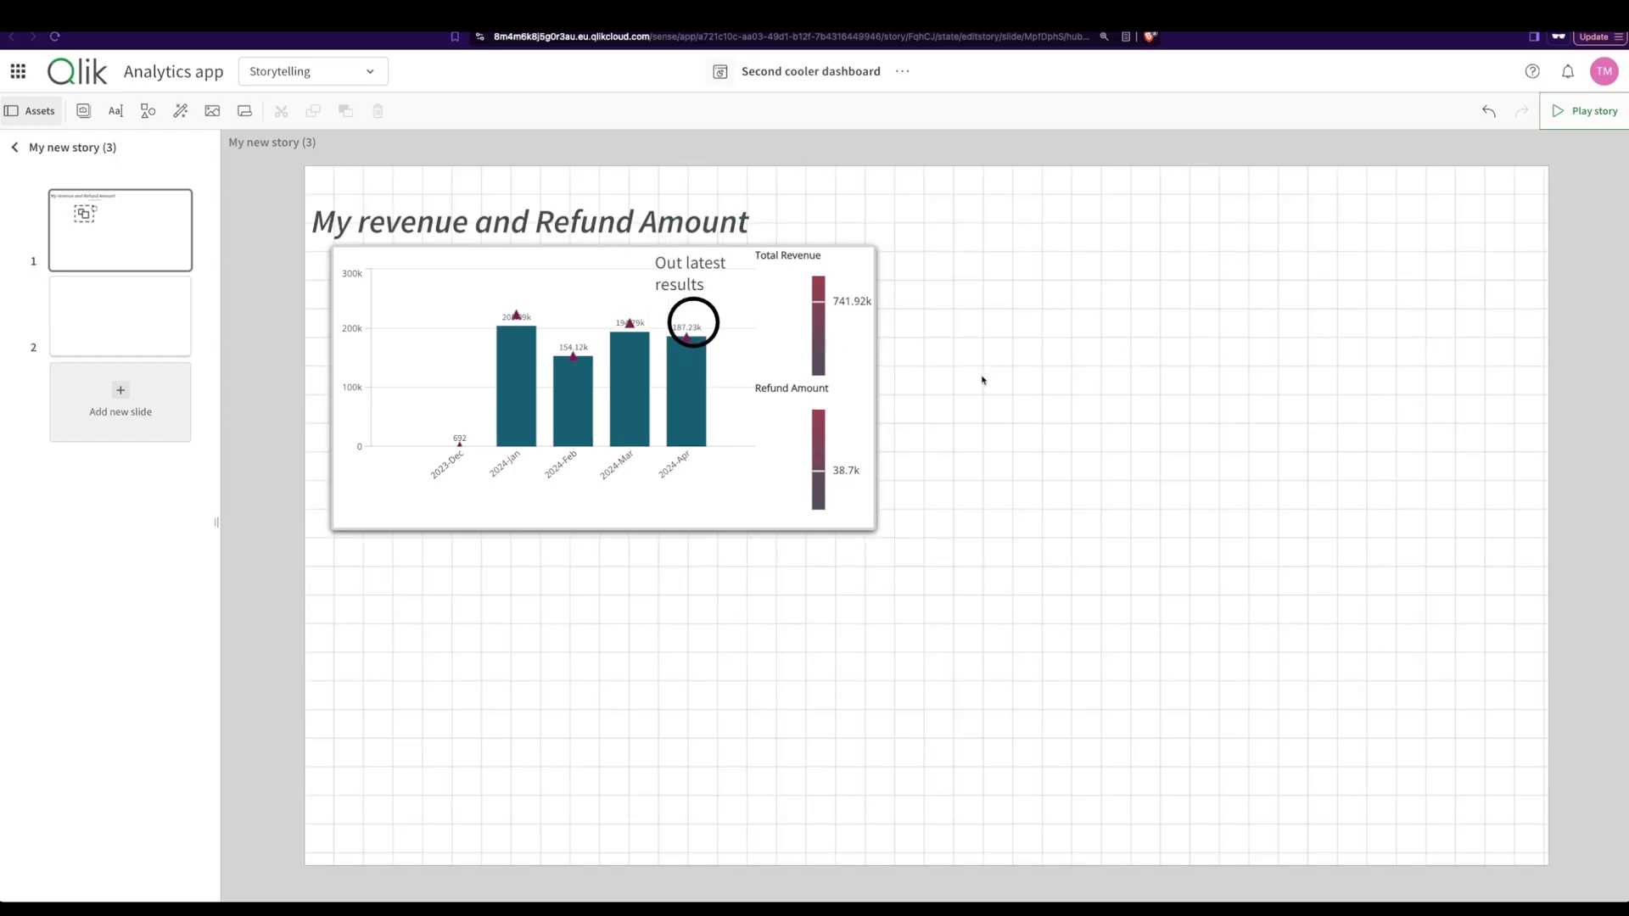
- Add a black triangle pointer beside 'Out latest results', aimed at the circled 2024-Apr value
click(151, 119)
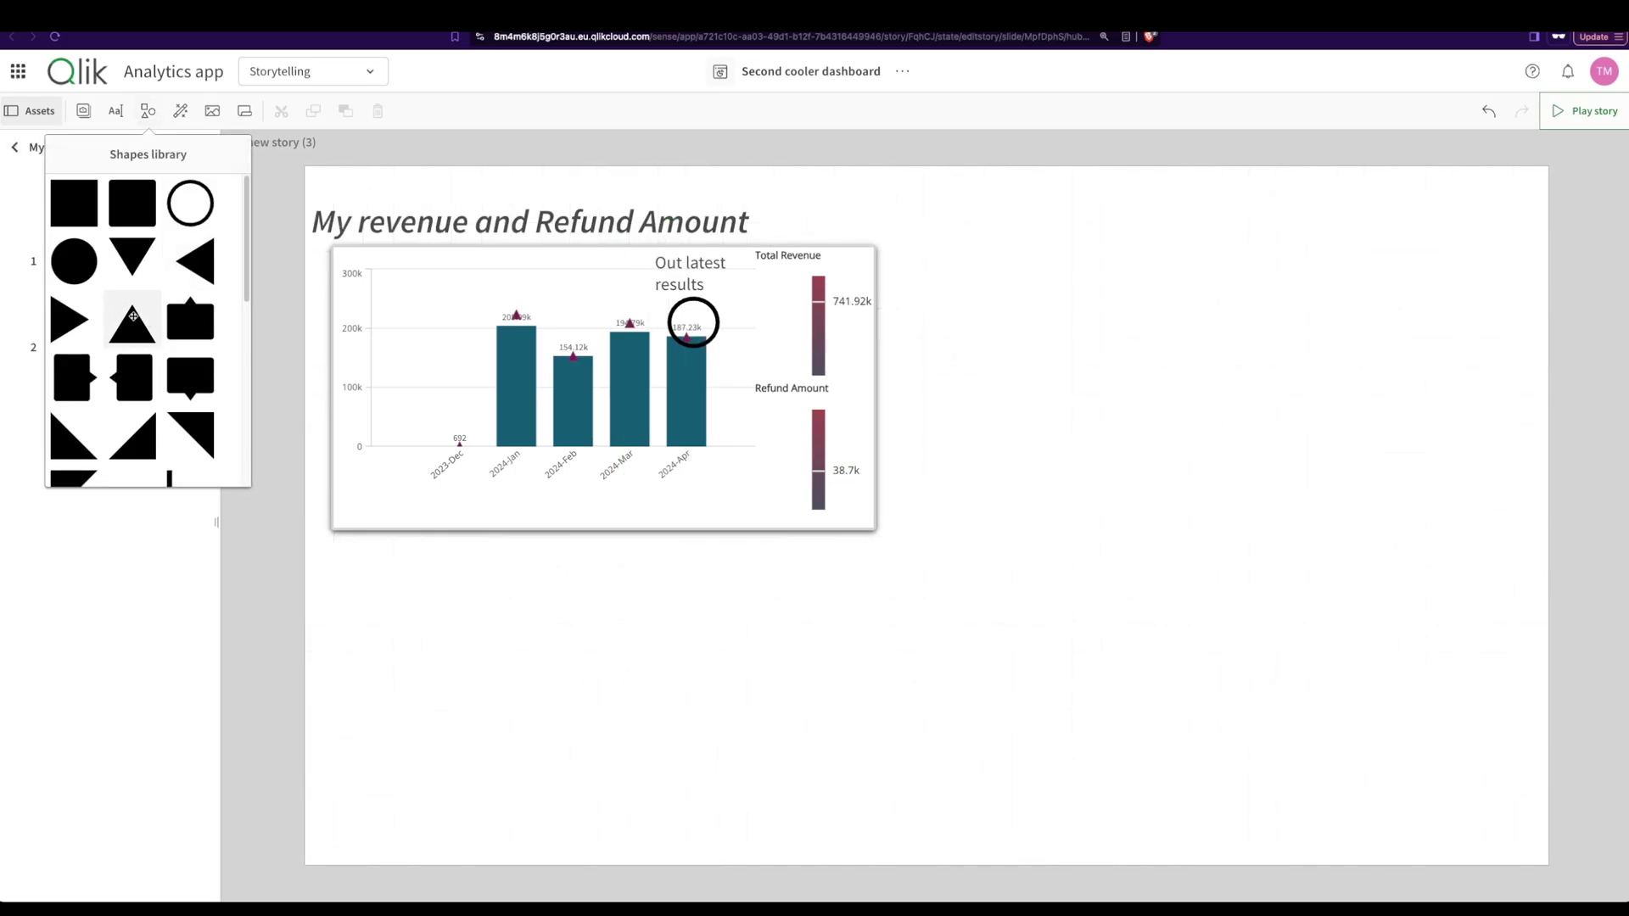
drag(136, 255, 586, 321)
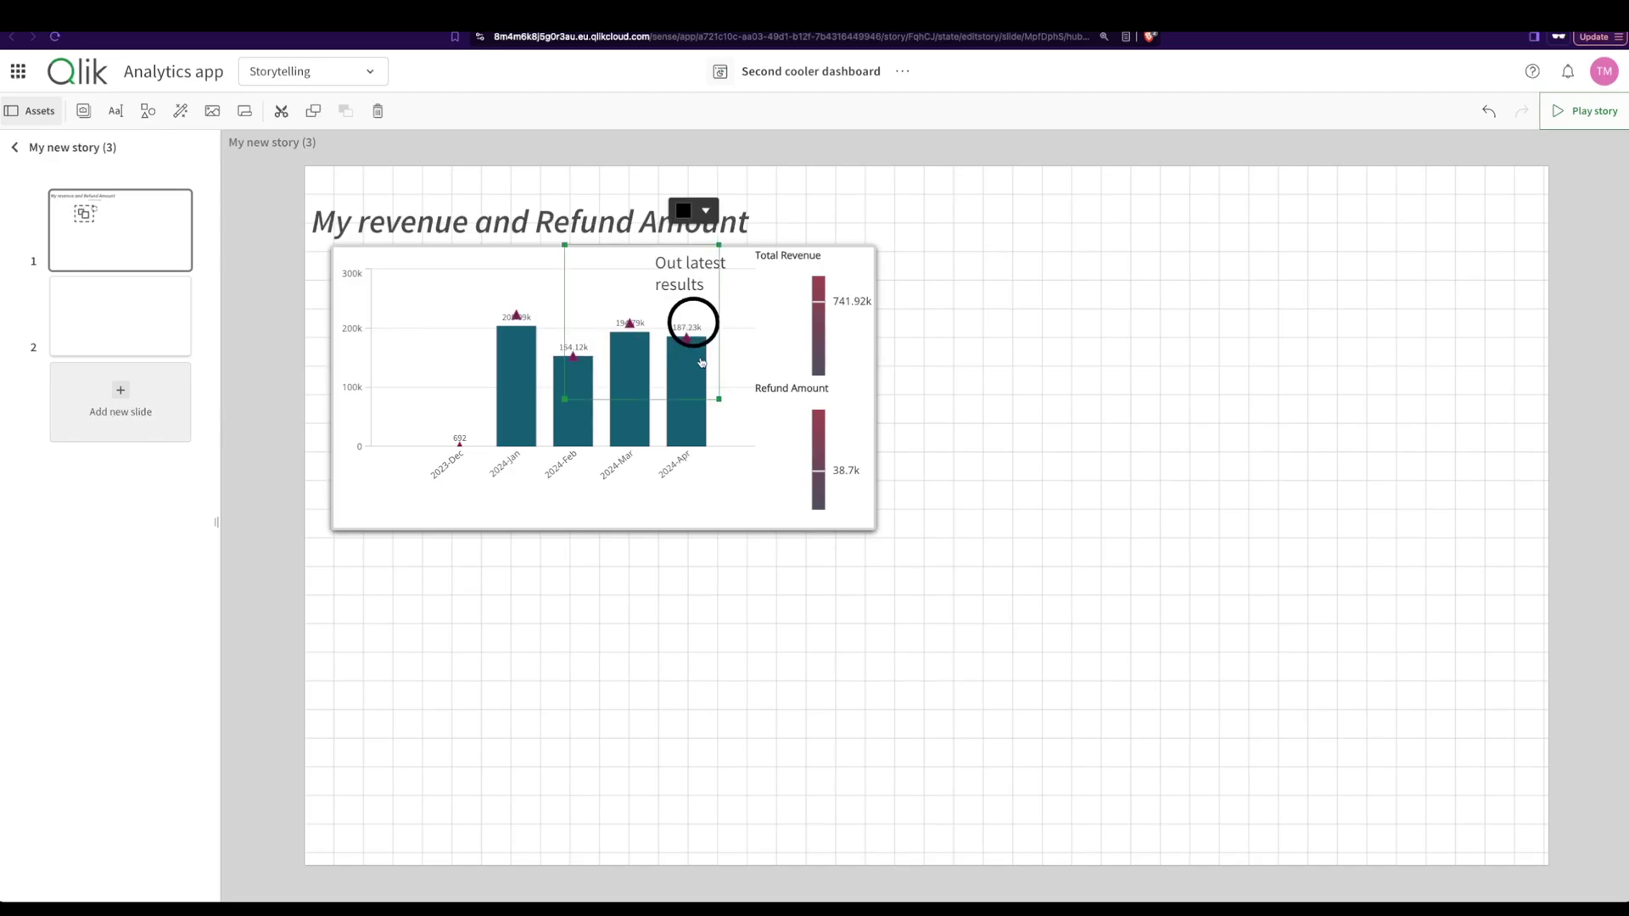
click(156, 117)
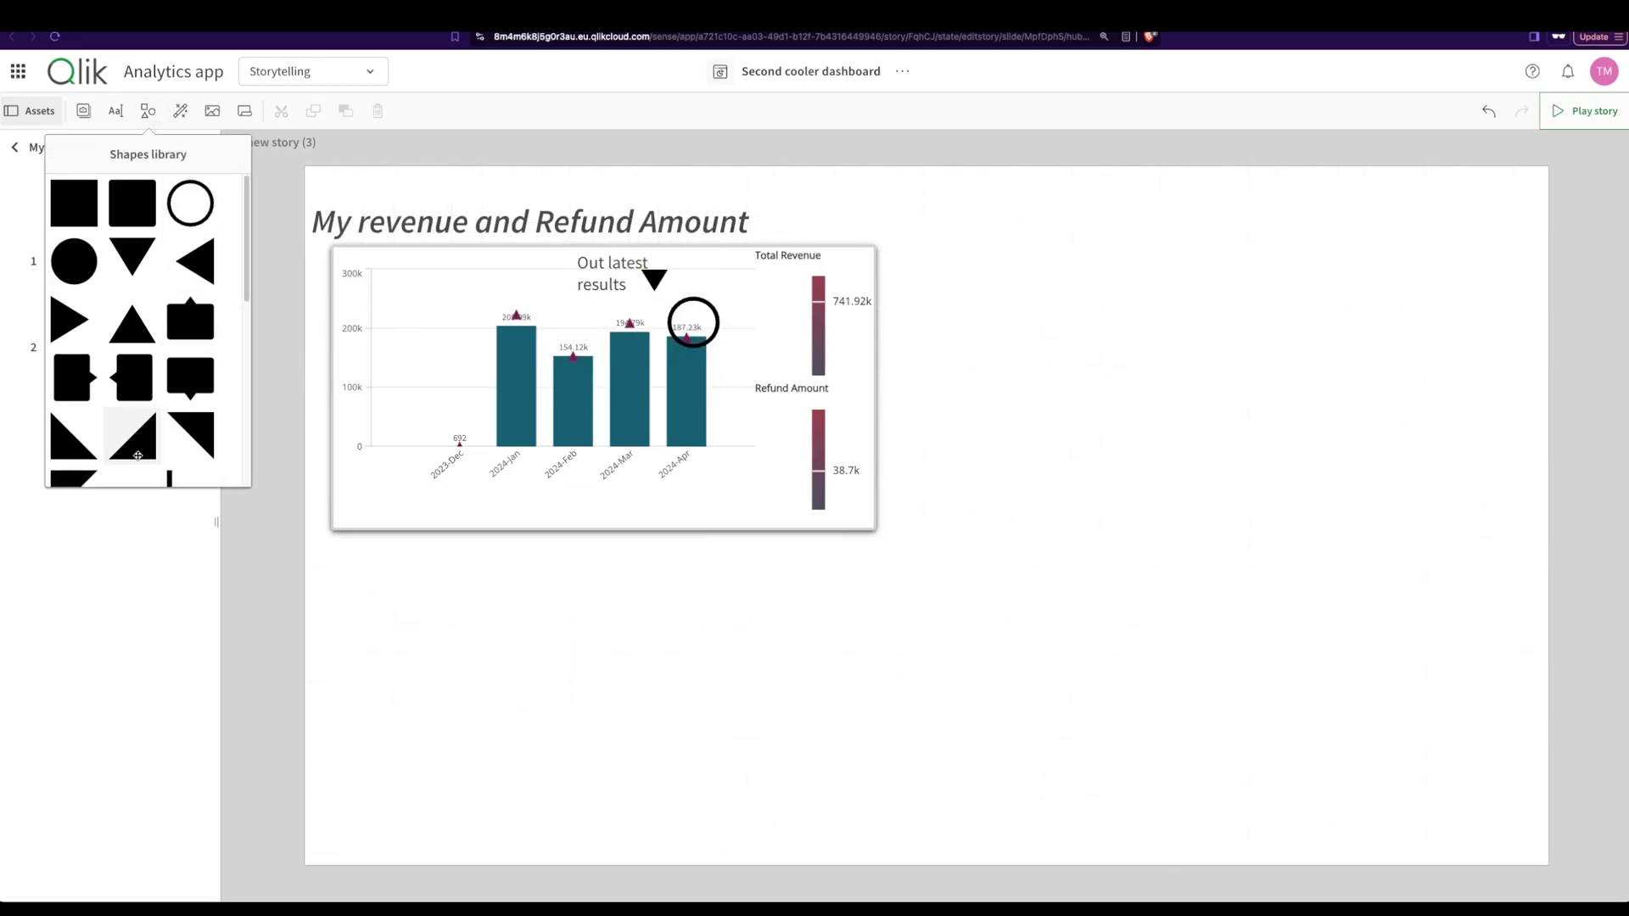
drag(132, 436, 653, 304)
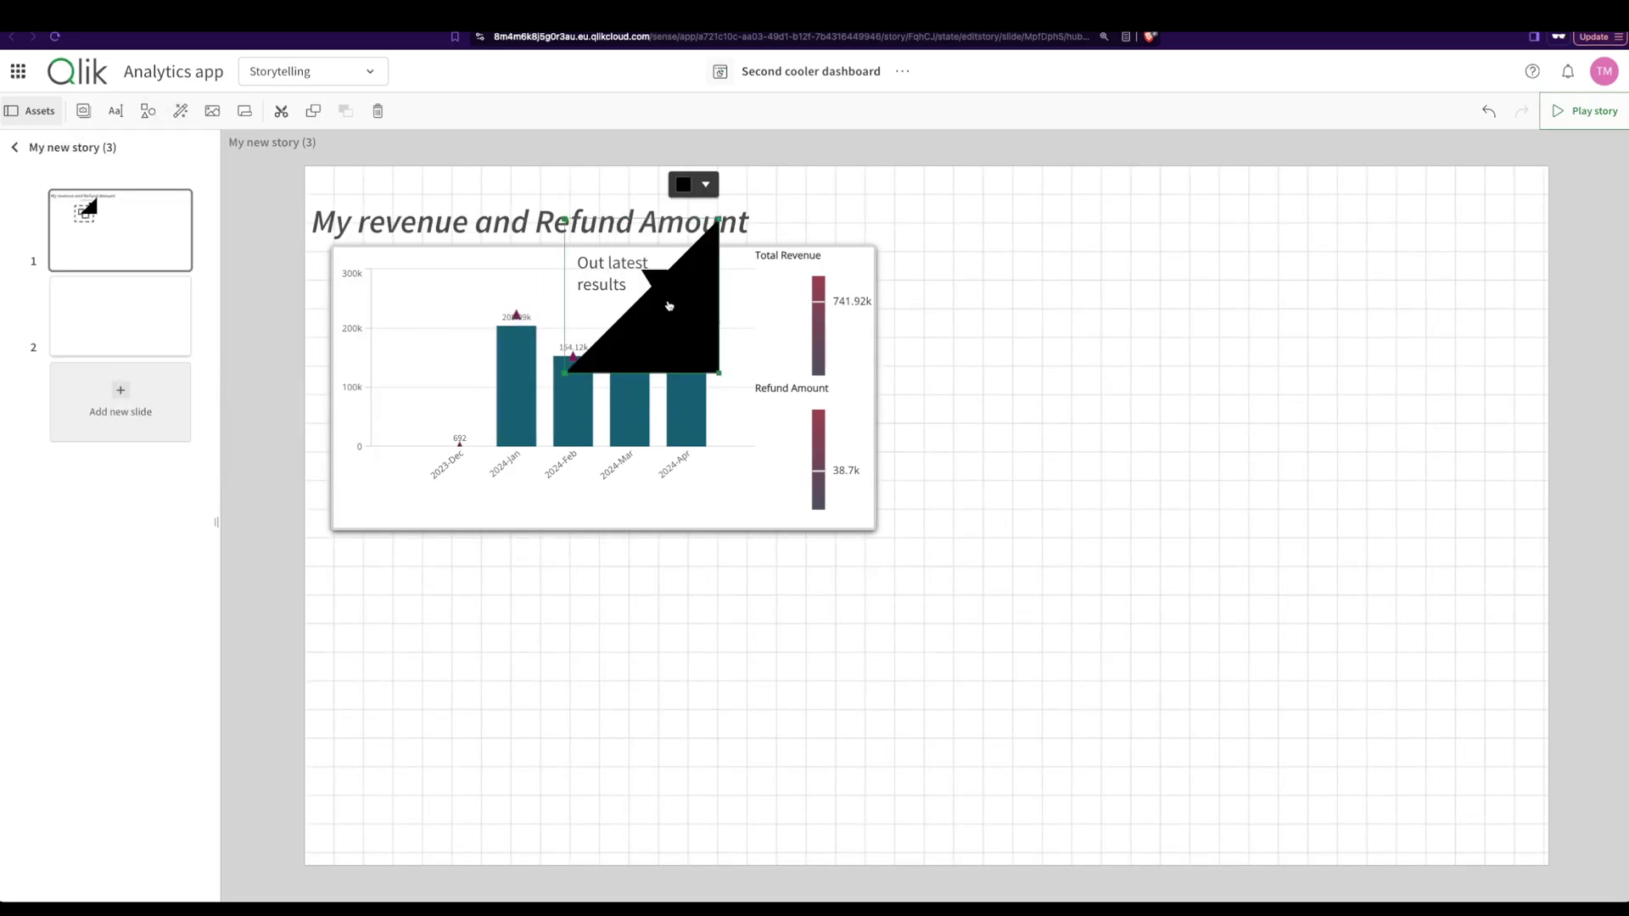
click(1006, 286)
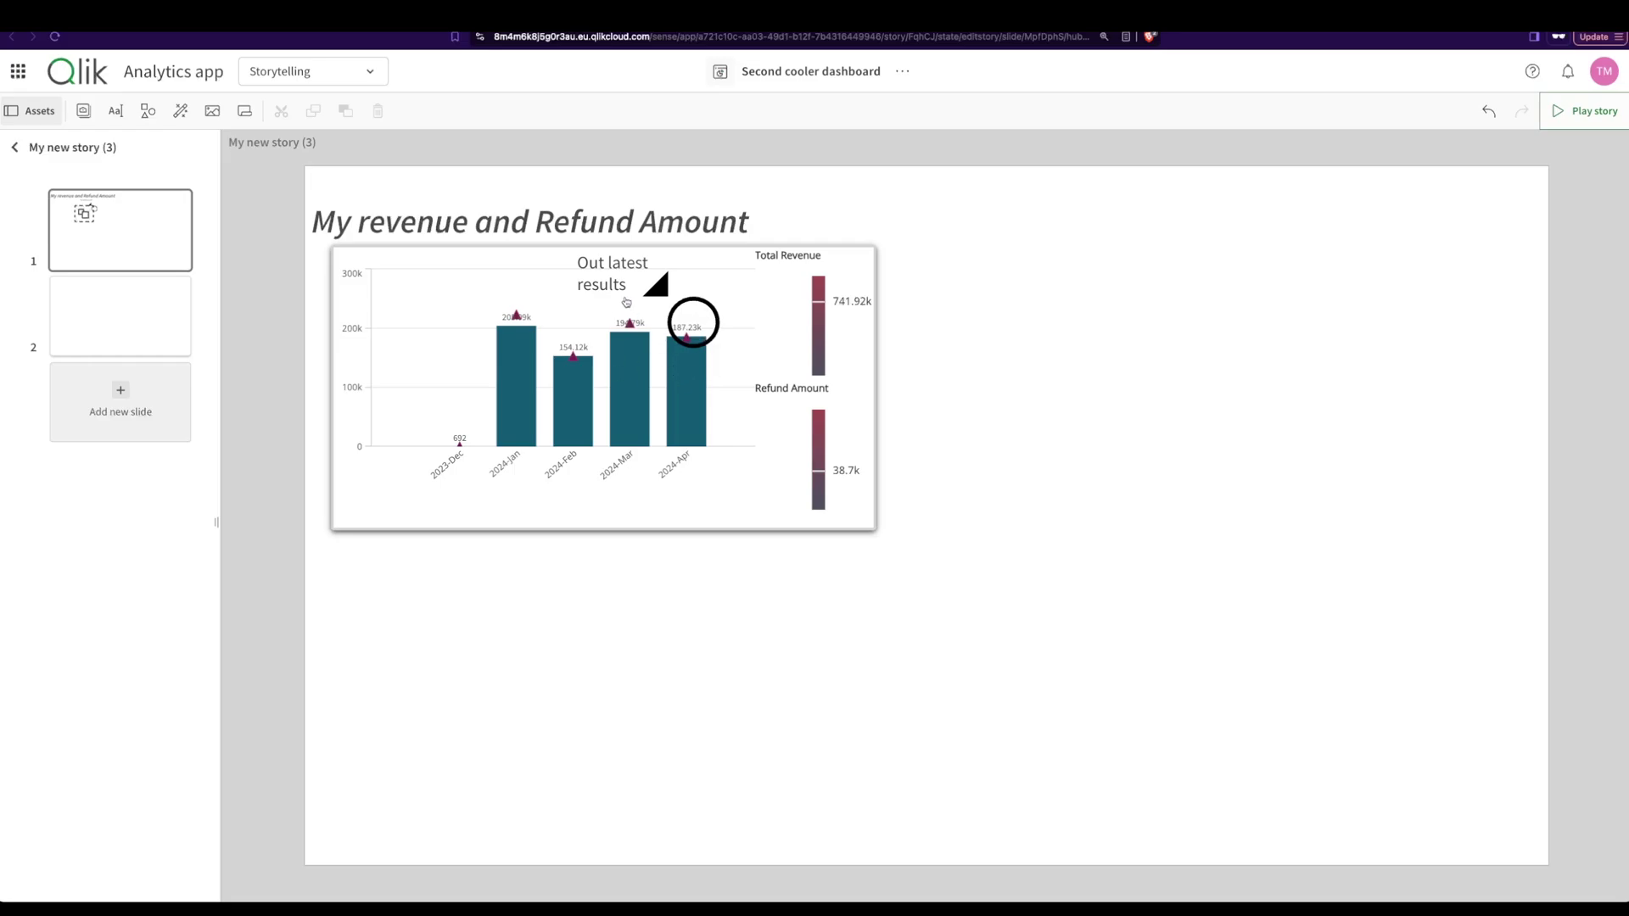
click(658, 290)
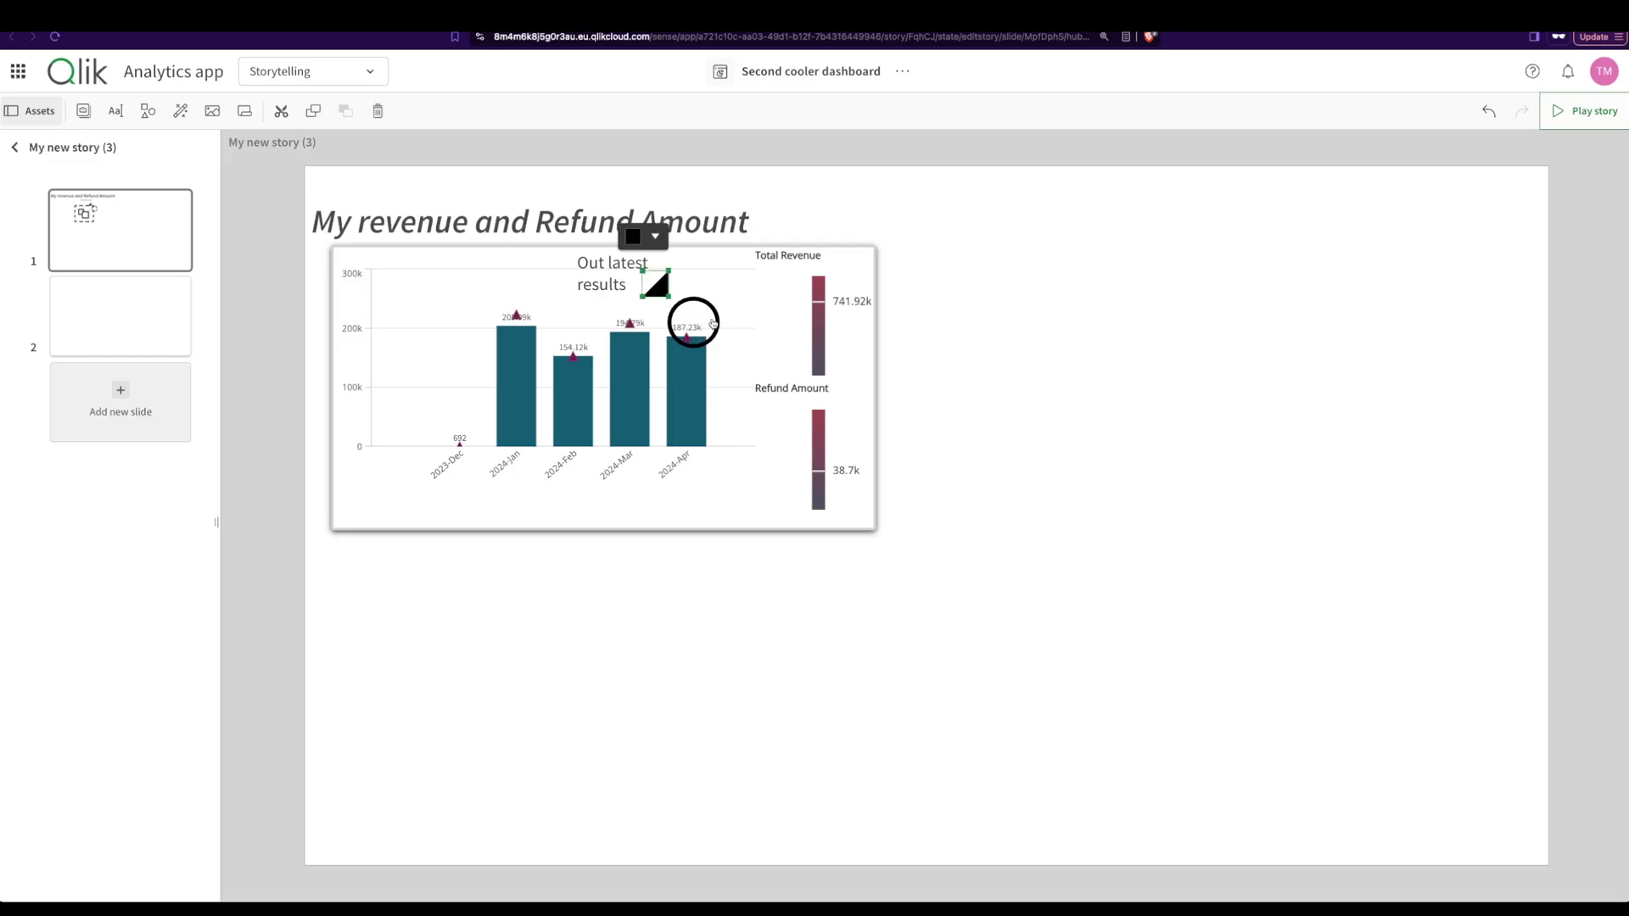
click(713, 323)
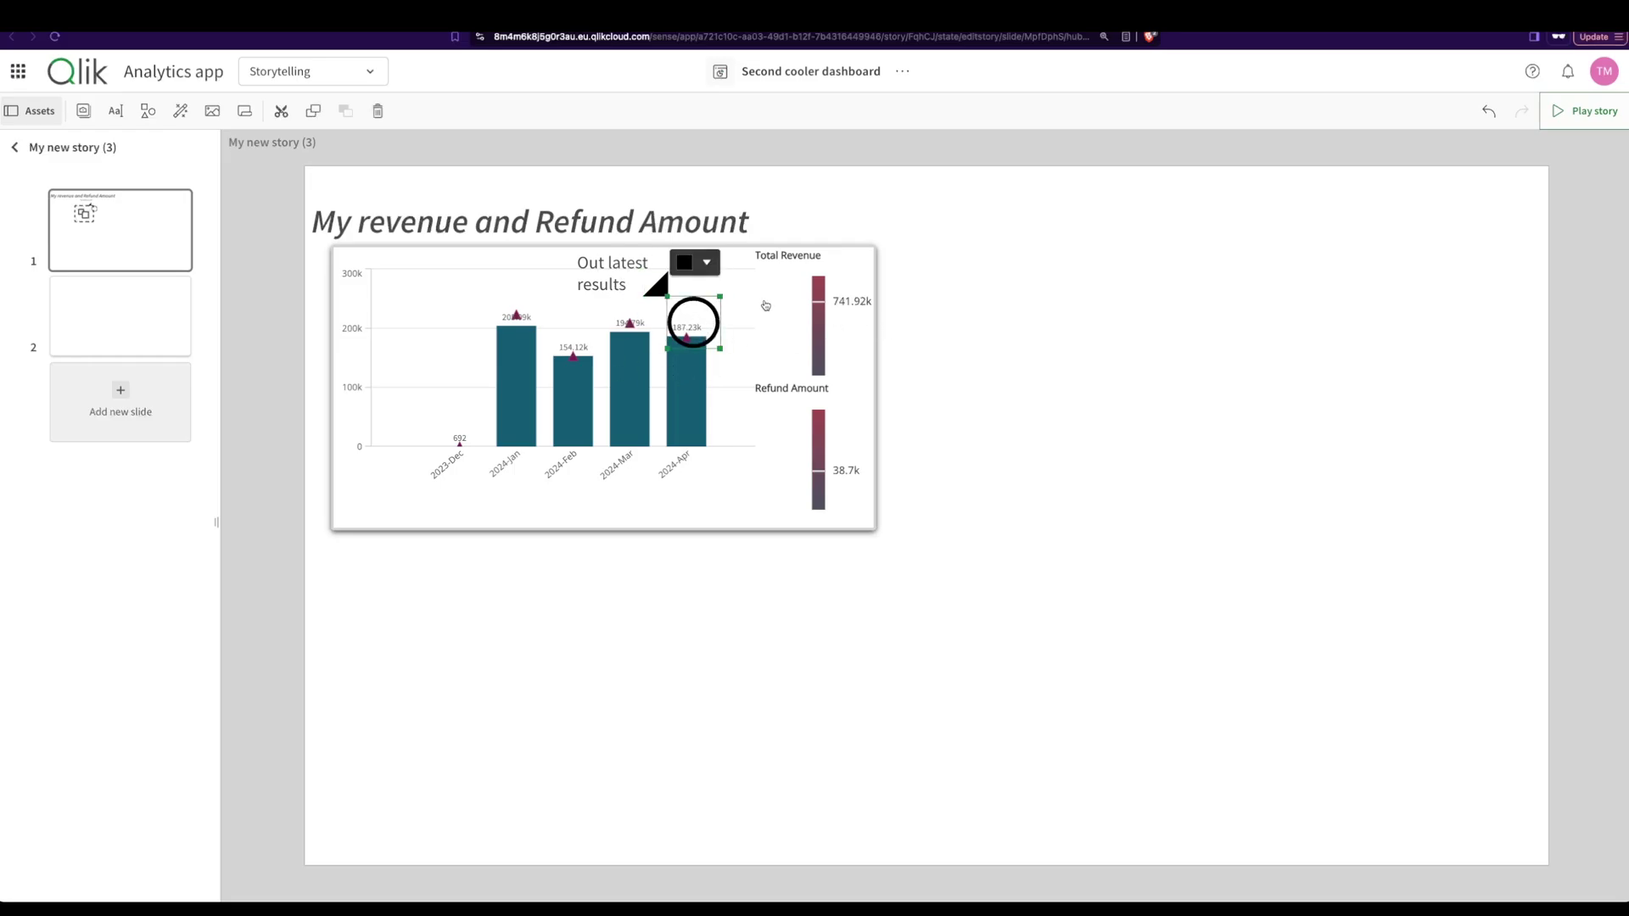
click(942, 304)
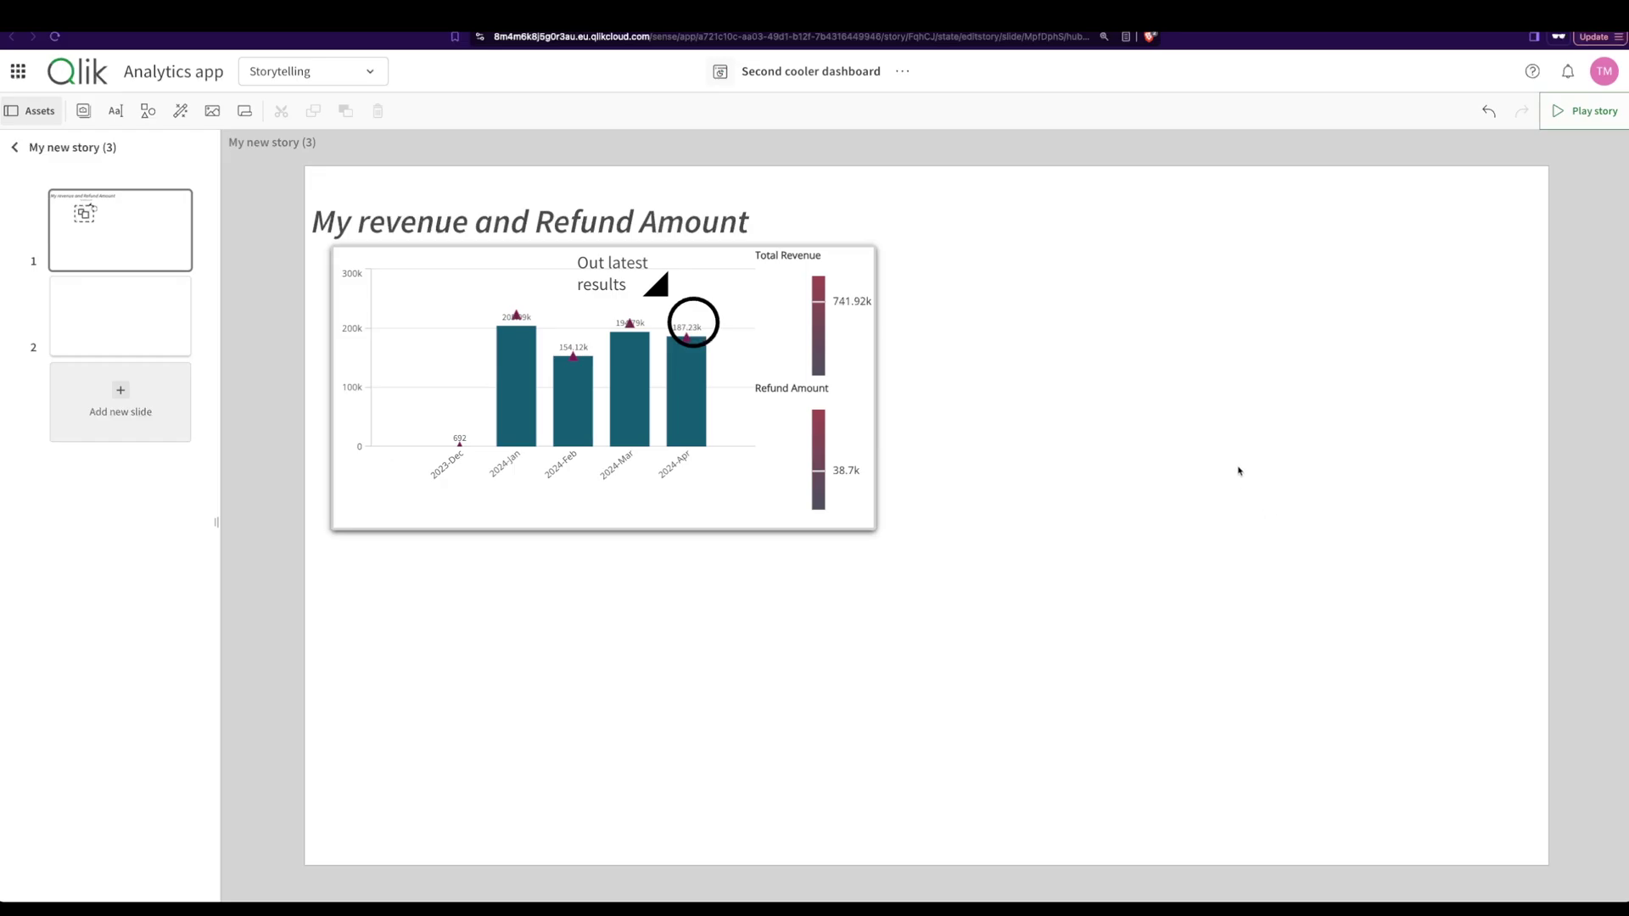
click(180, 110)
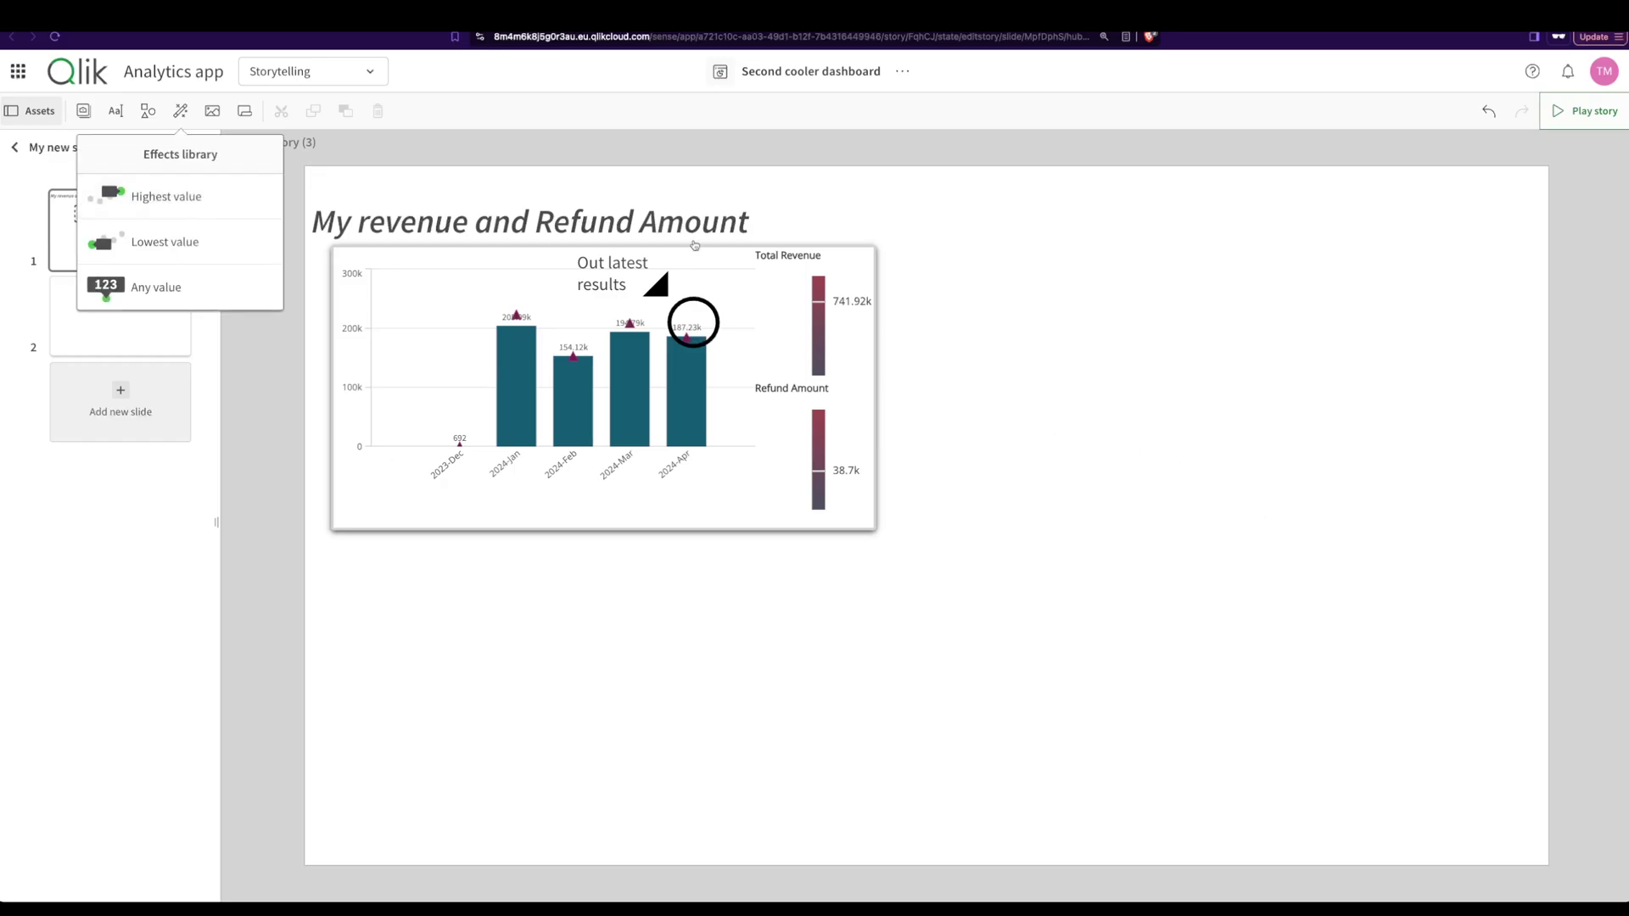
- Place the Revenue Per Journey Status bar chart to the right of the snapshot
click(1173, 304)
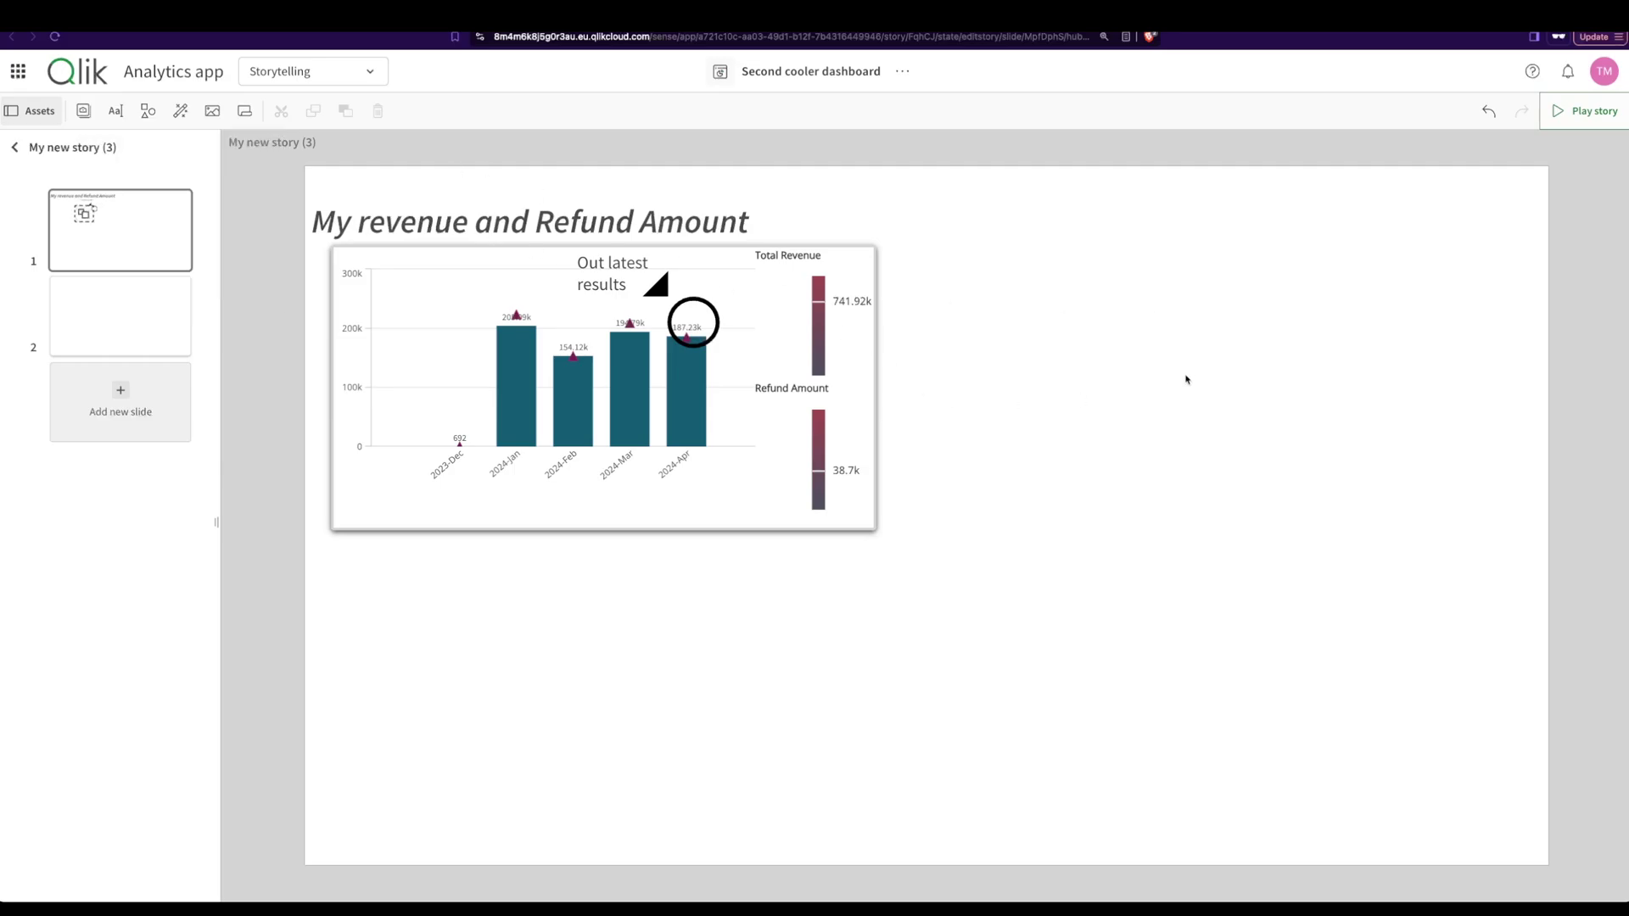
drag(768, 430, 1193, 387)
click(1094, 662)
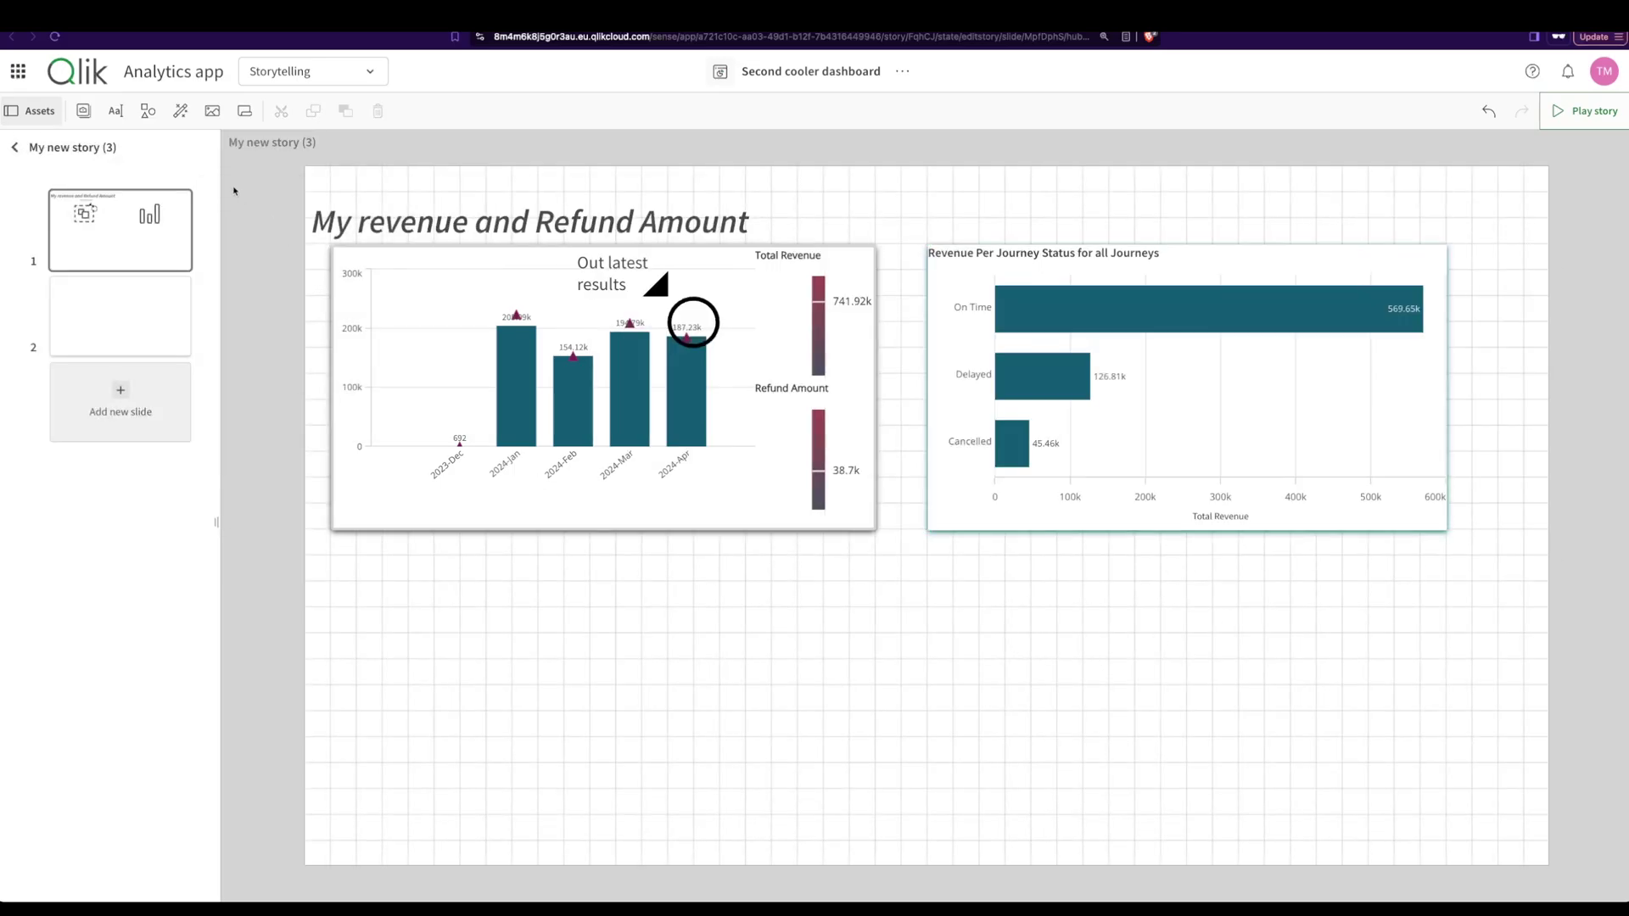
- Apply the Lowest value effect to the journey chart, highlighting Cancelled at 45.46k
click(180, 111)
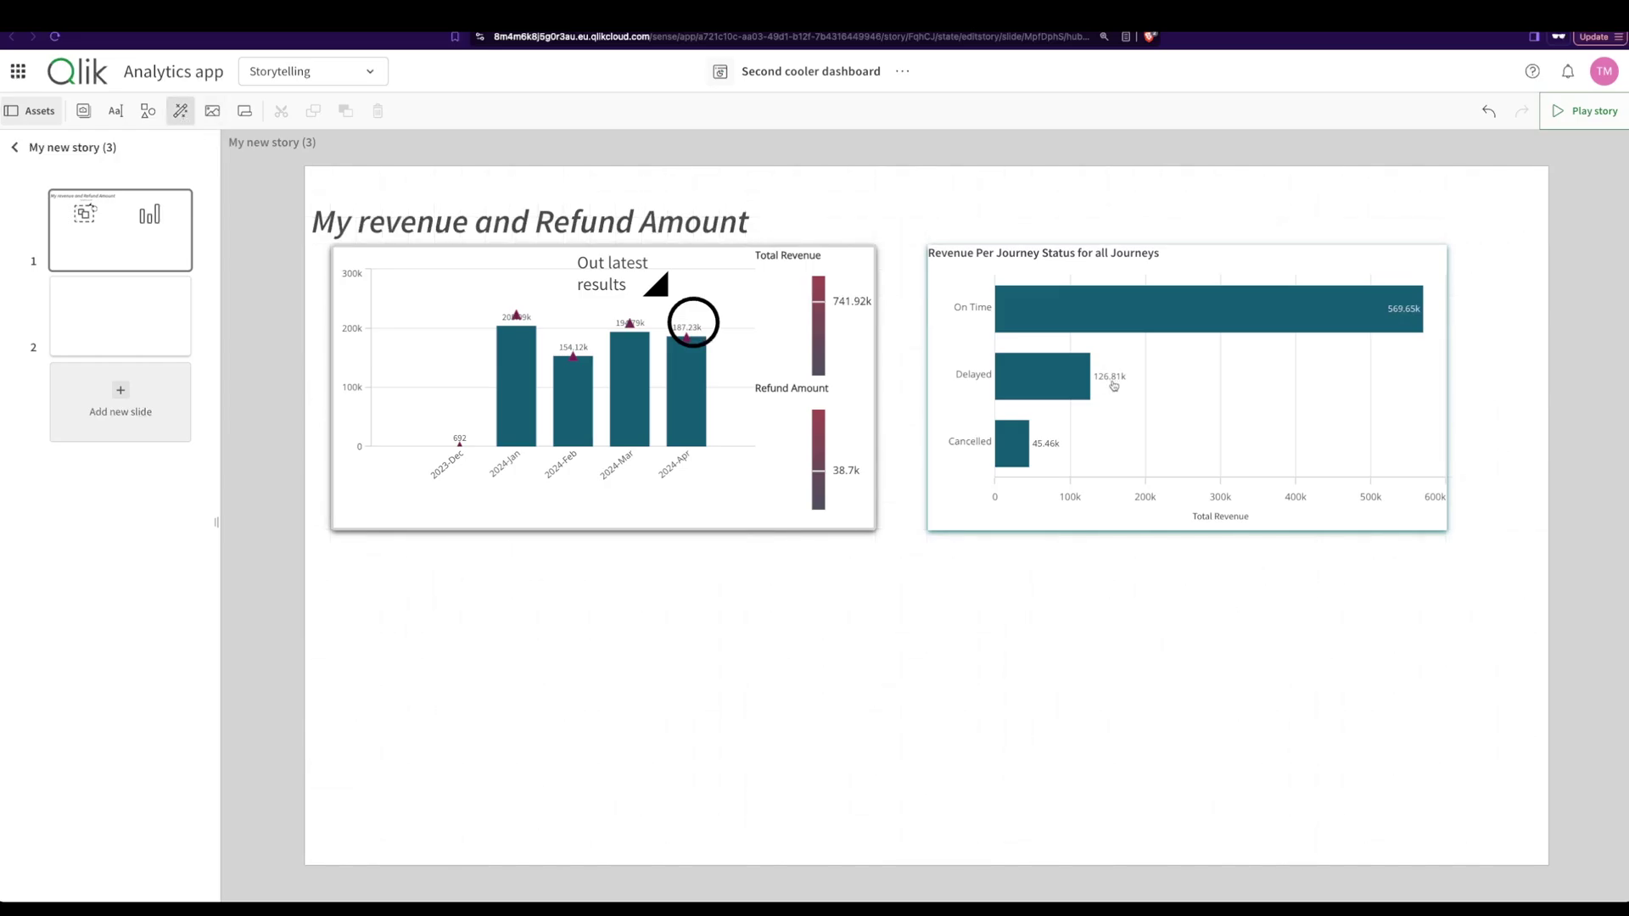
drag(190, 134, 1298, 410)
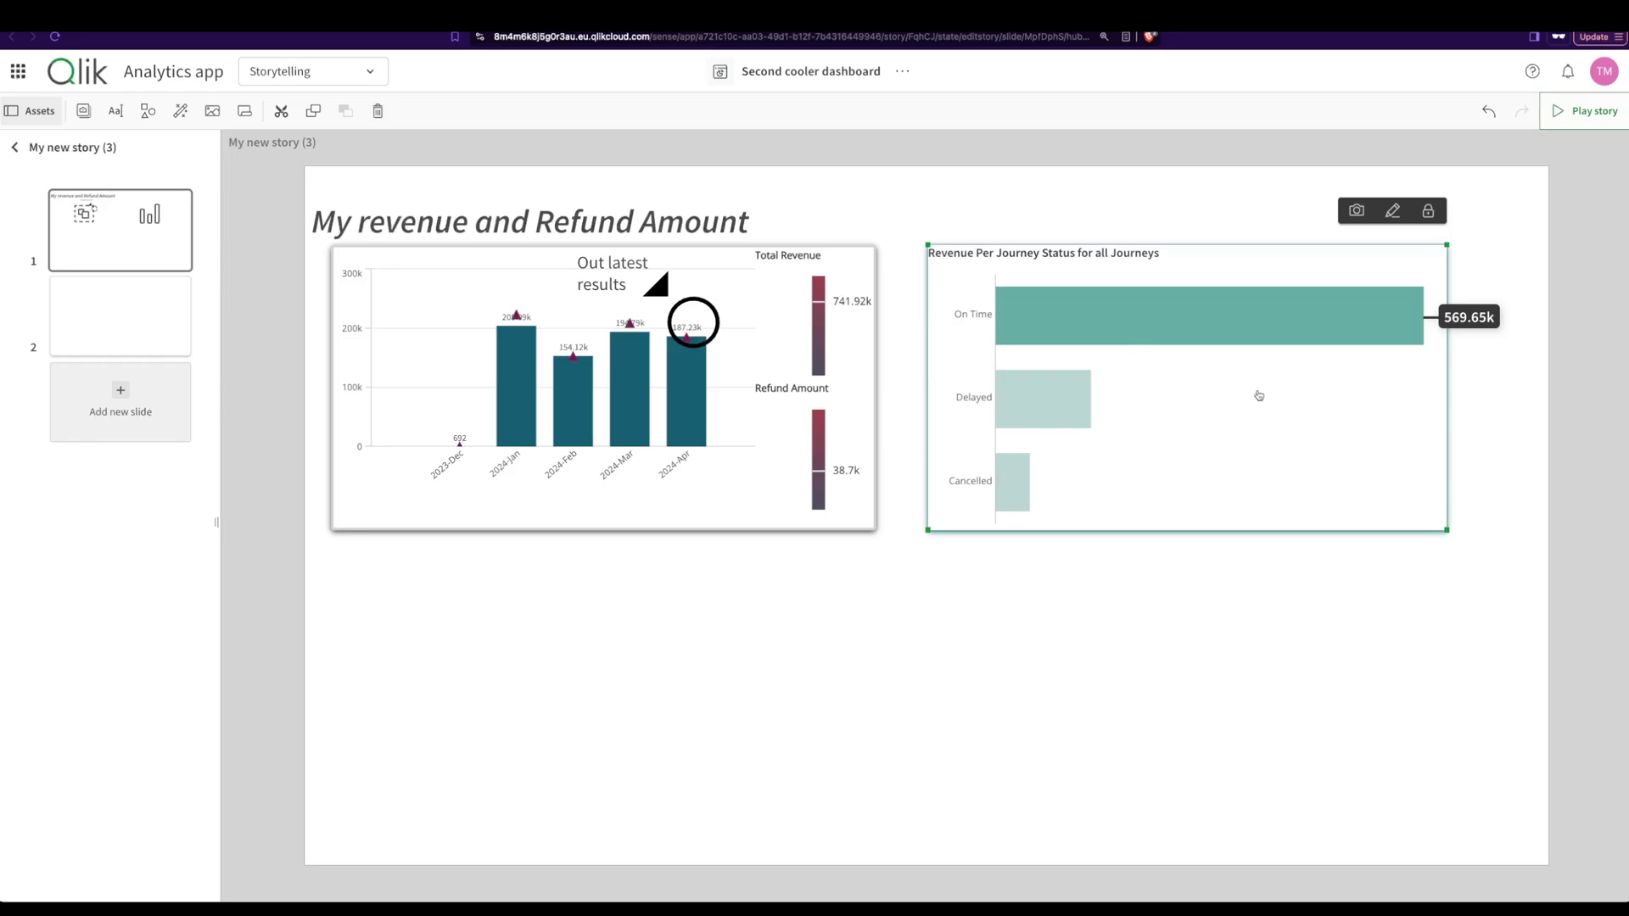
click(1462, 427)
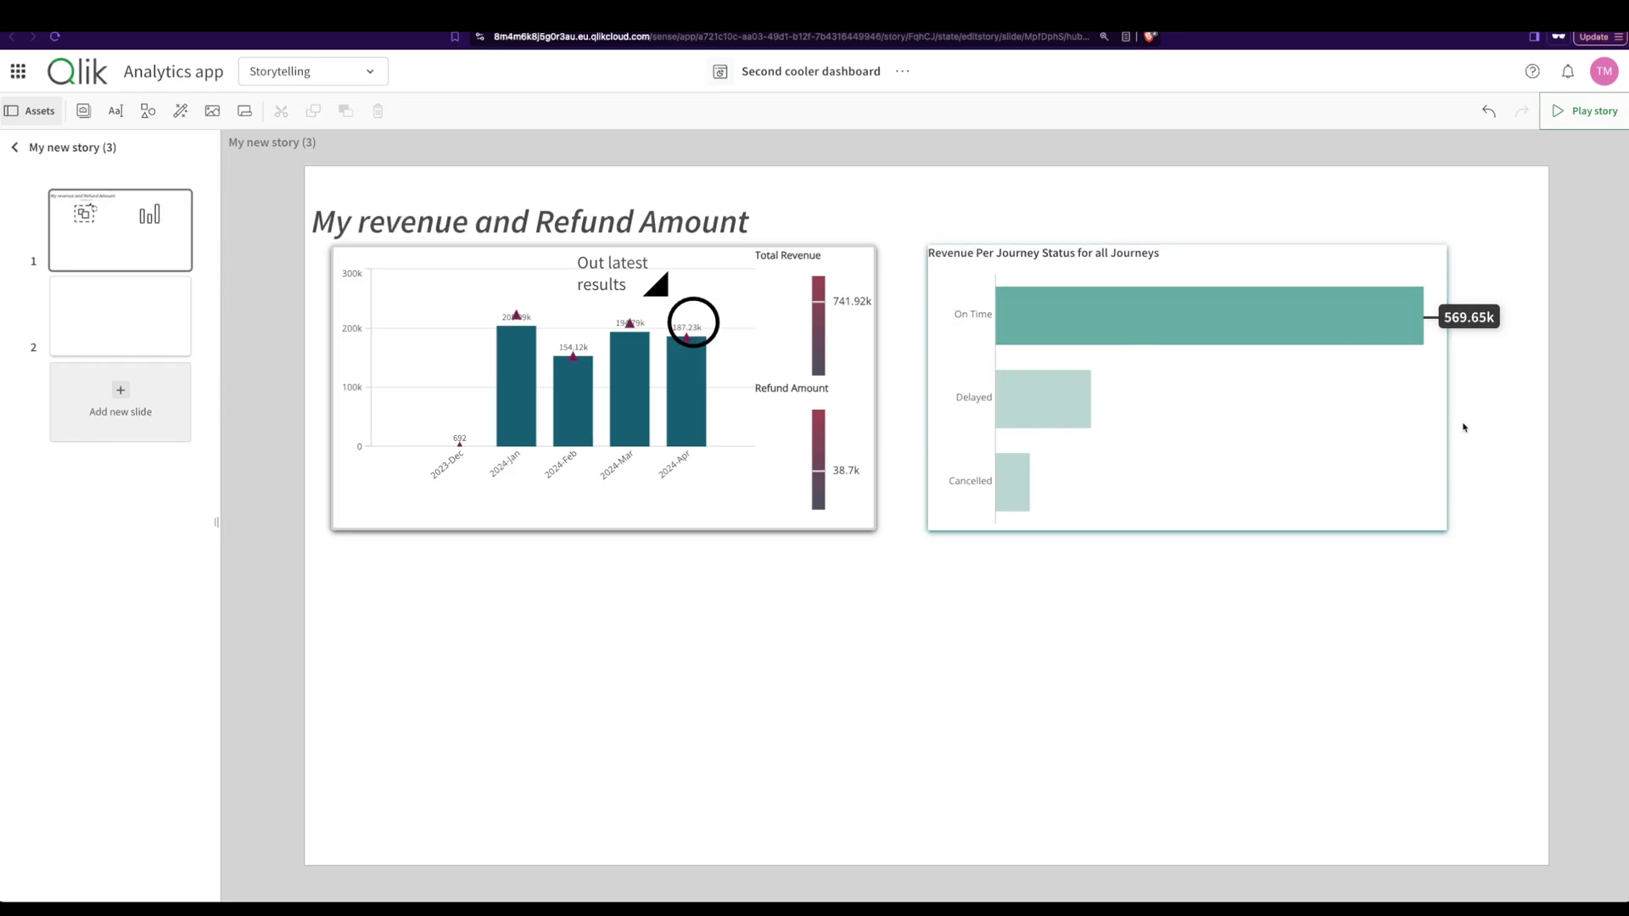
click(181, 112)
drag(169, 240, 1138, 378)
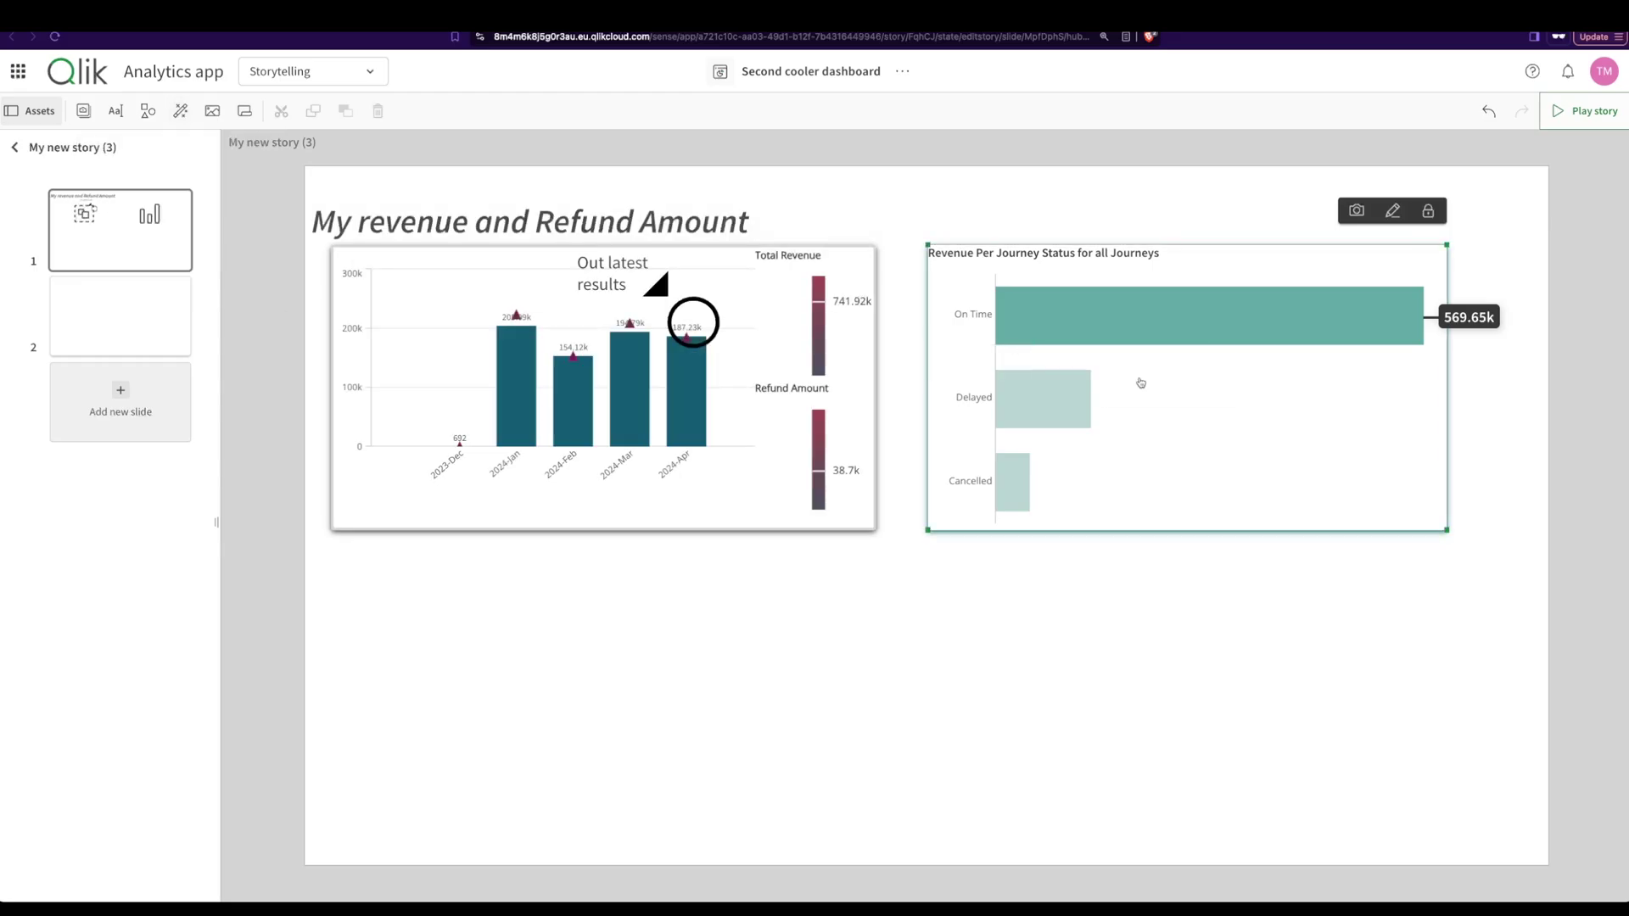
- Apply the Any value effect to the journey chart, highlighting the On Time bar at 569.65k
click(180, 111)
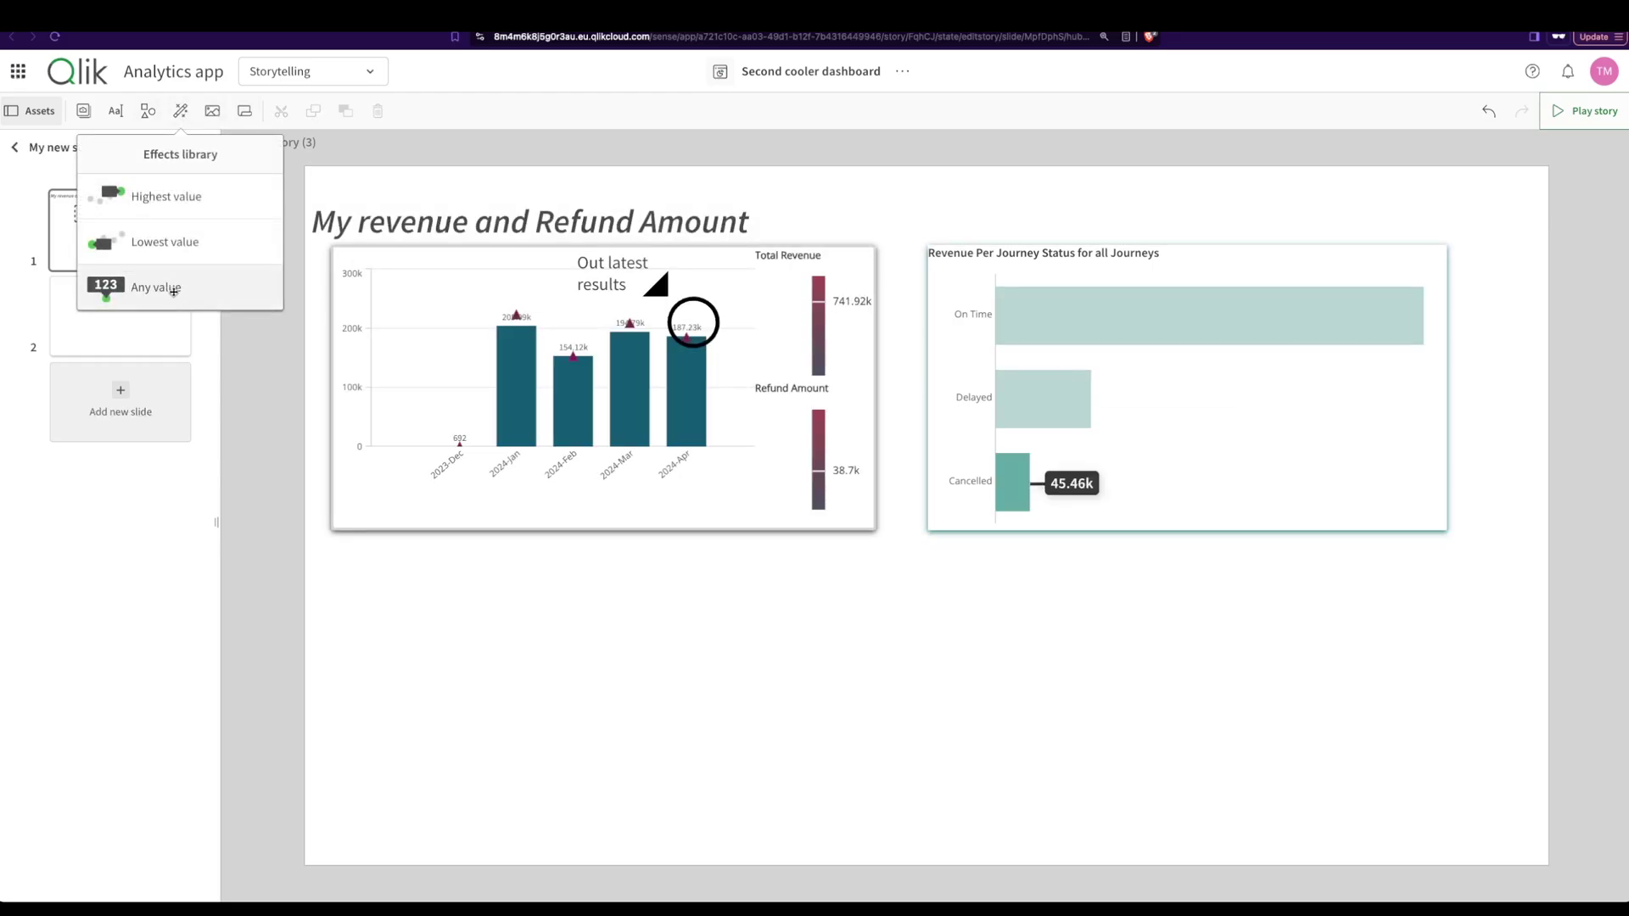
drag(173, 291, 1221, 425)
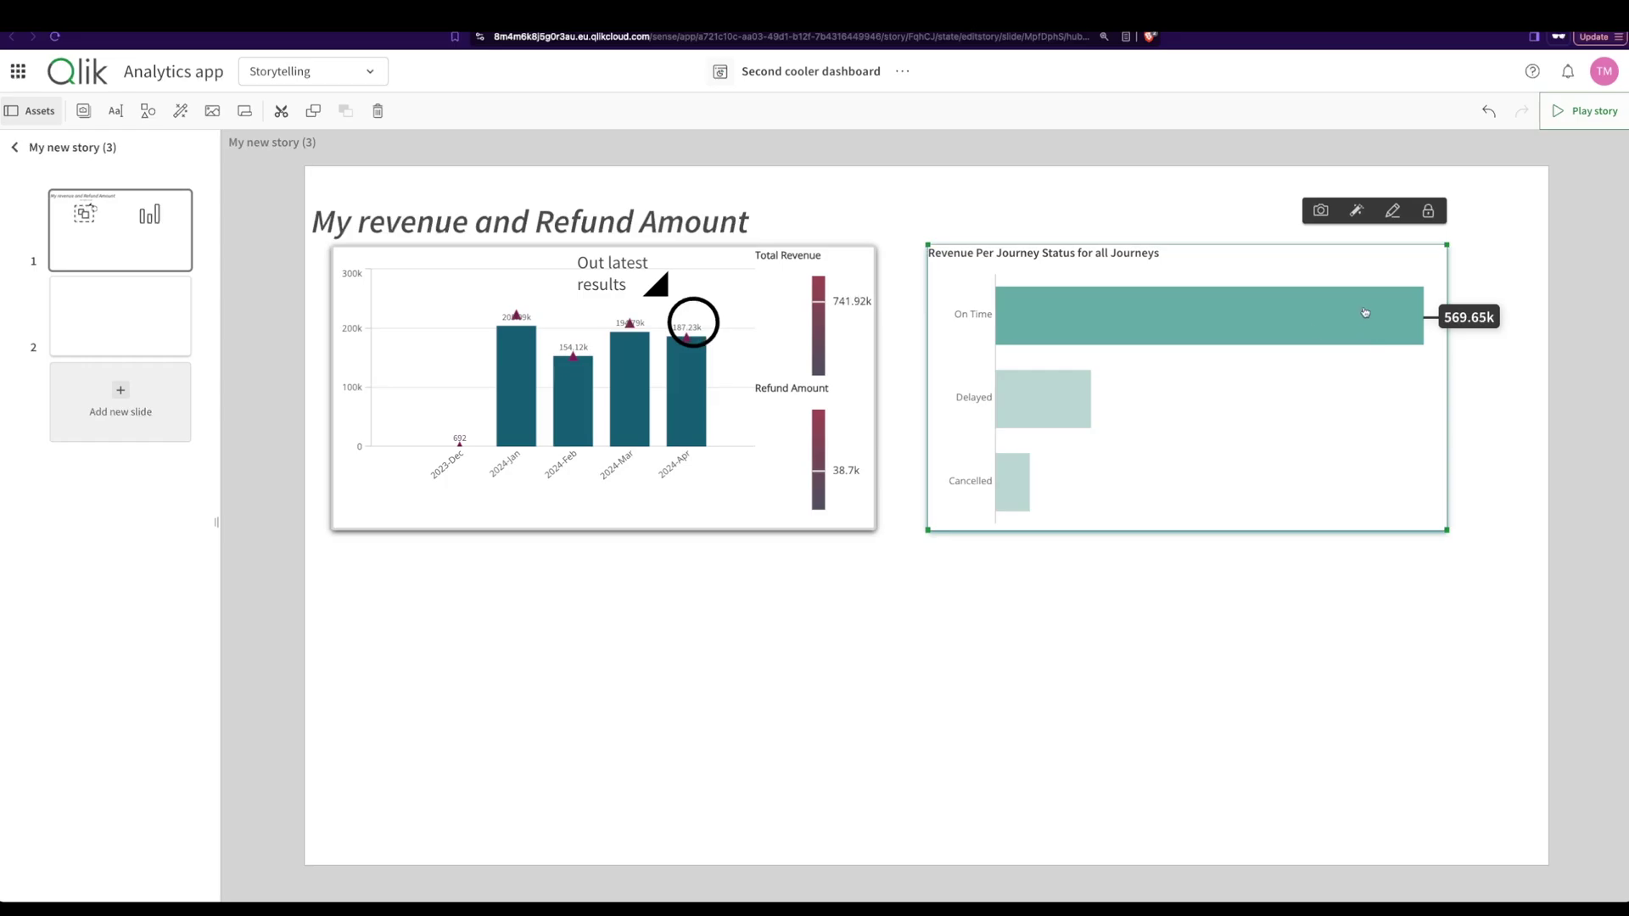
click(1356, 212)
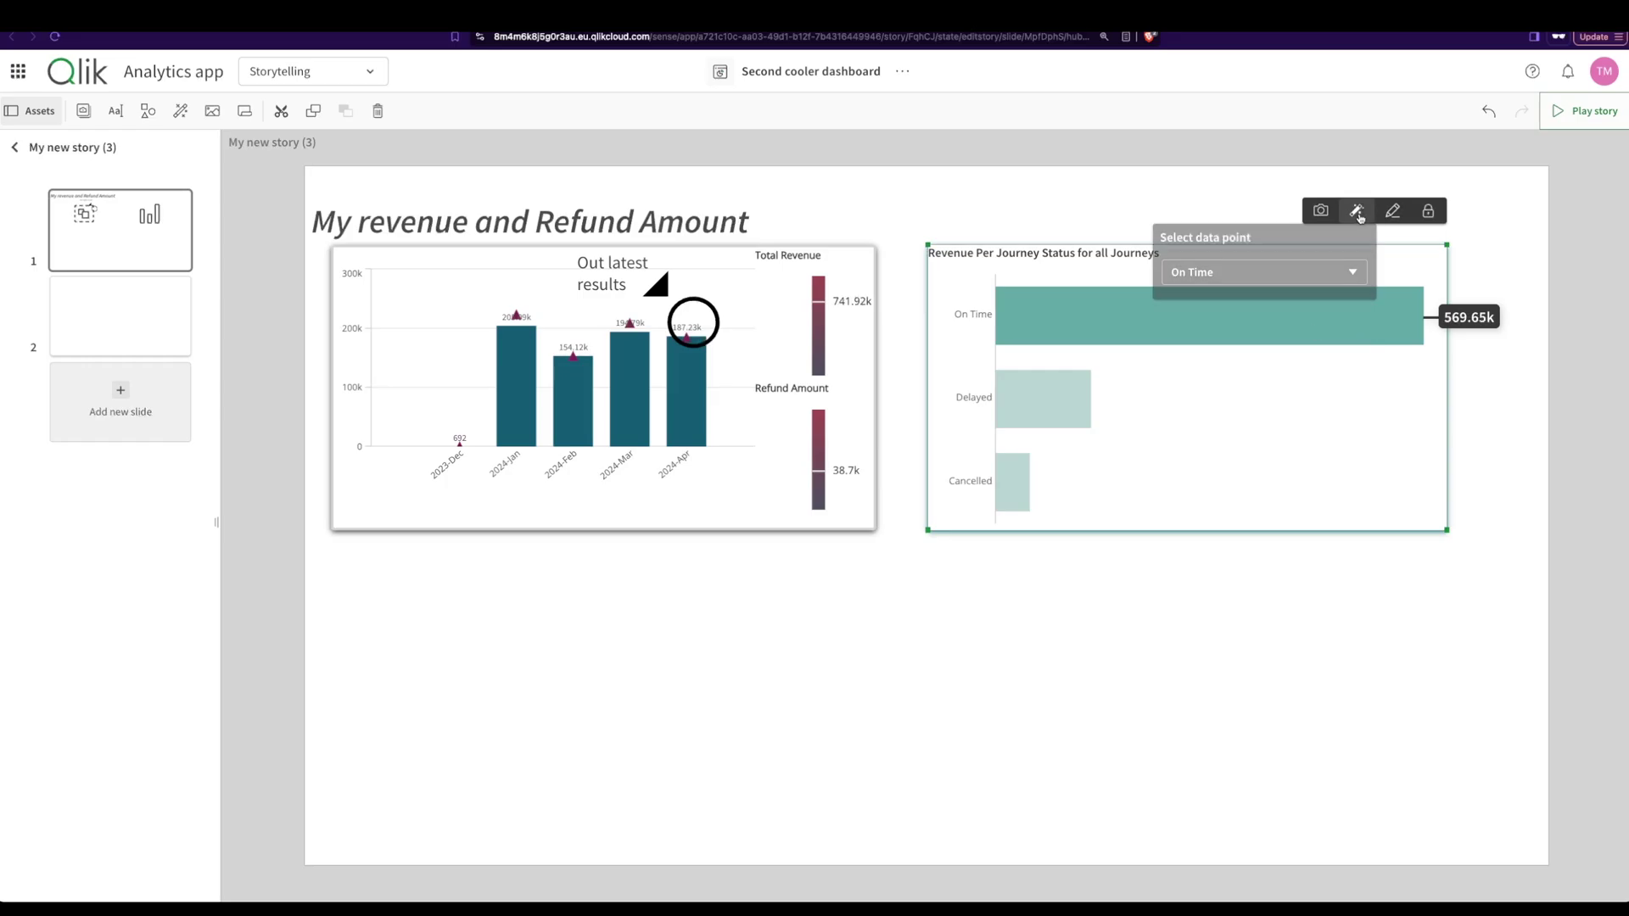
click(1311, 274)
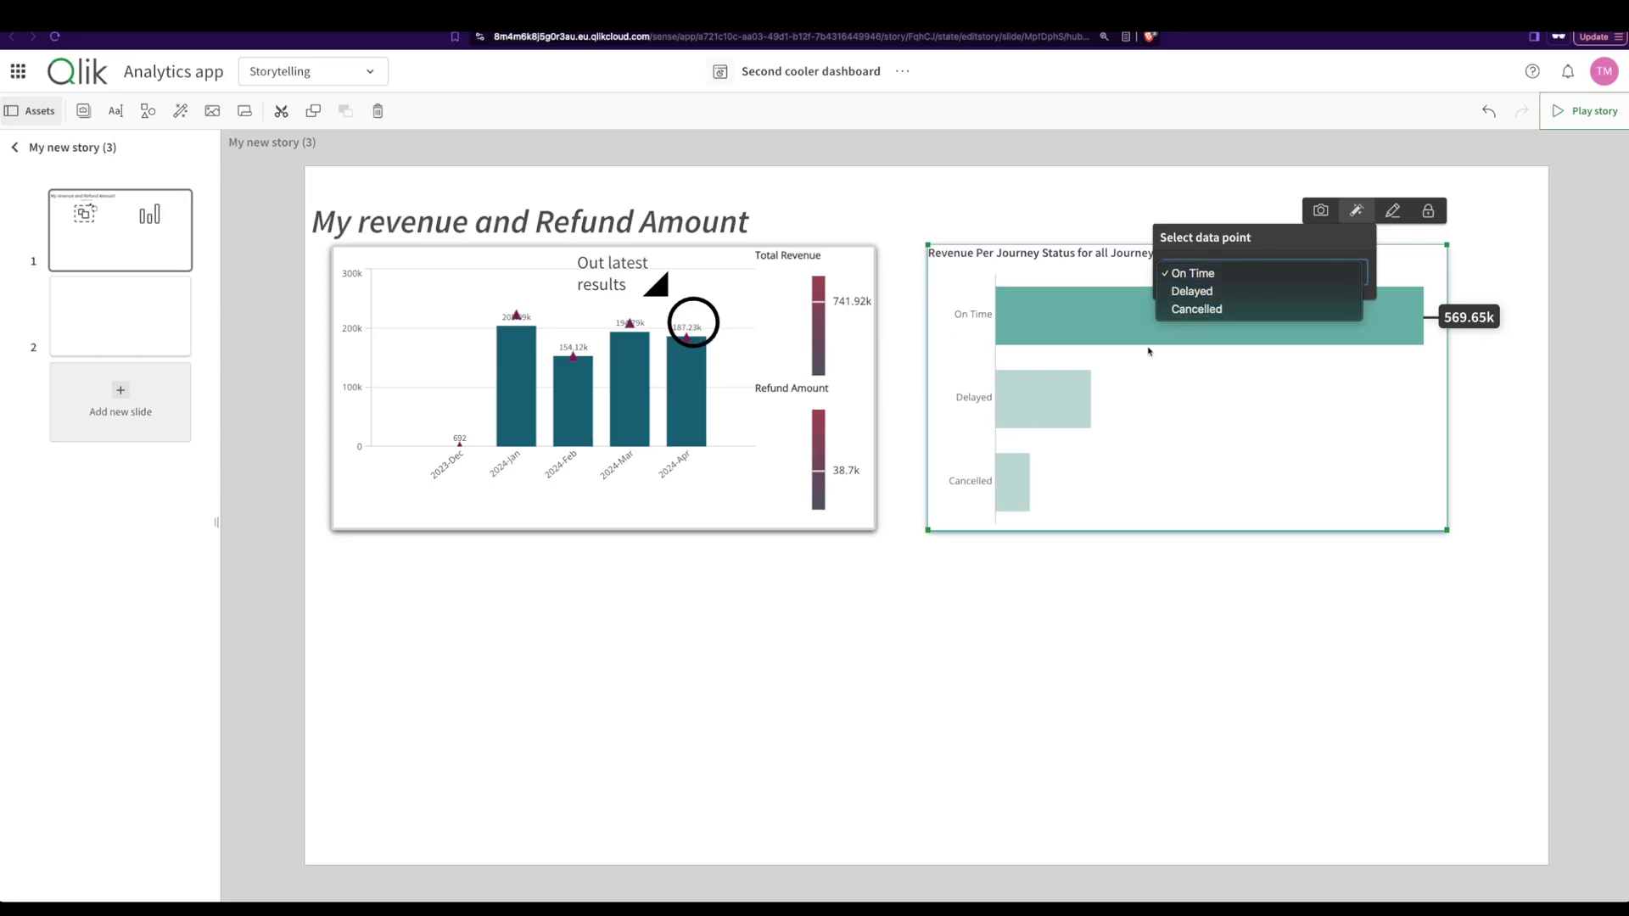
click(1205, 291)
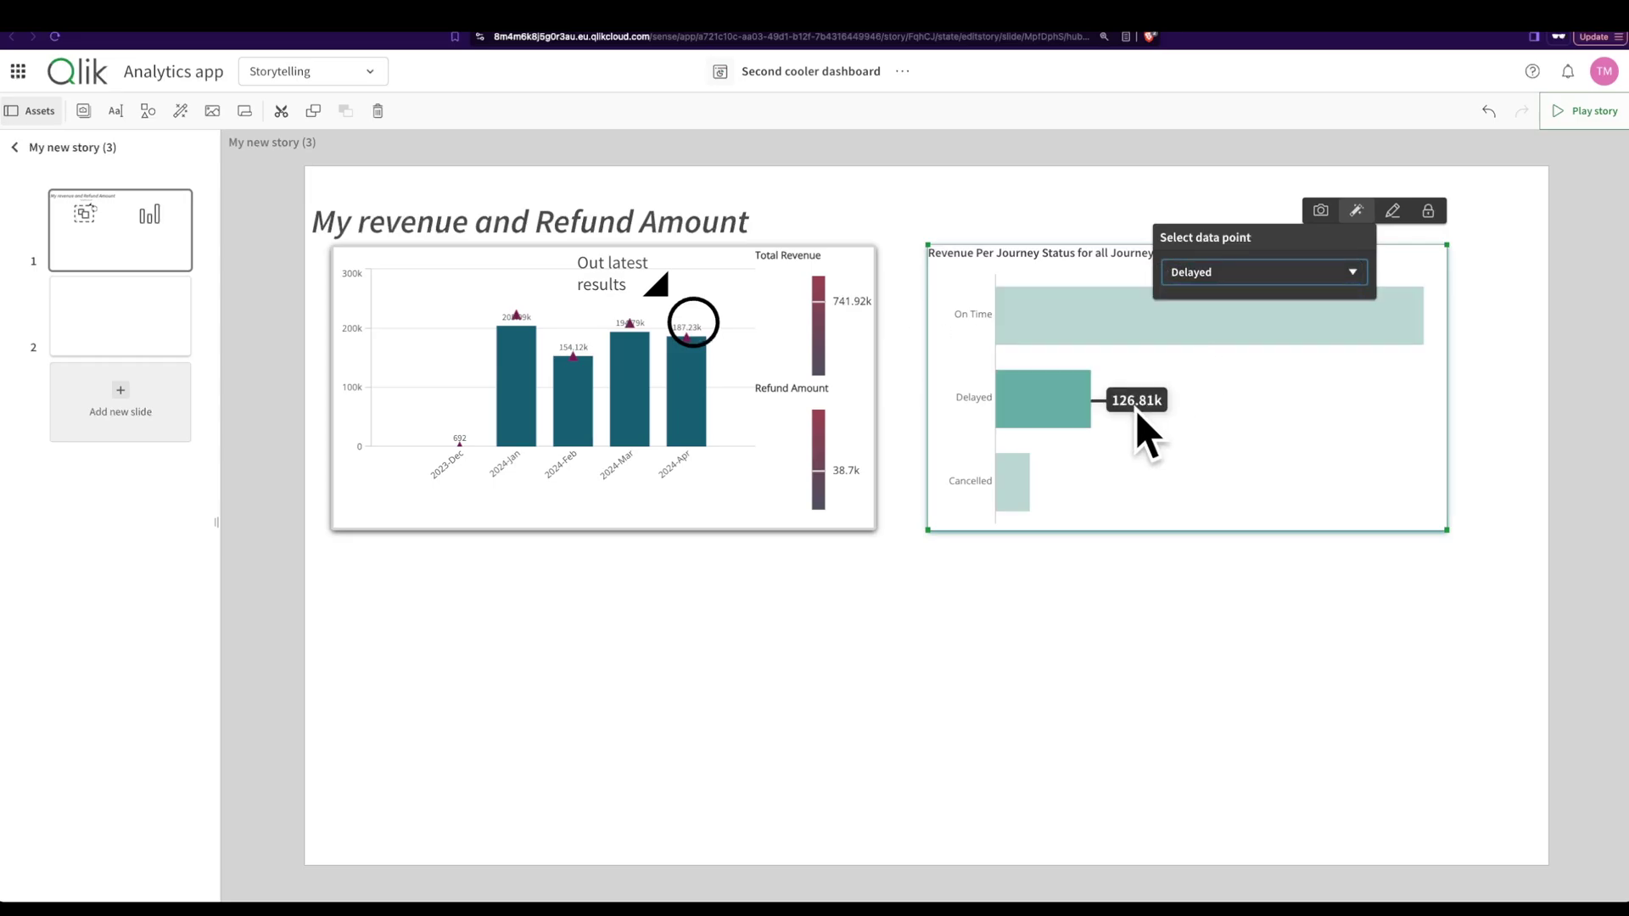
click(1058, 216)
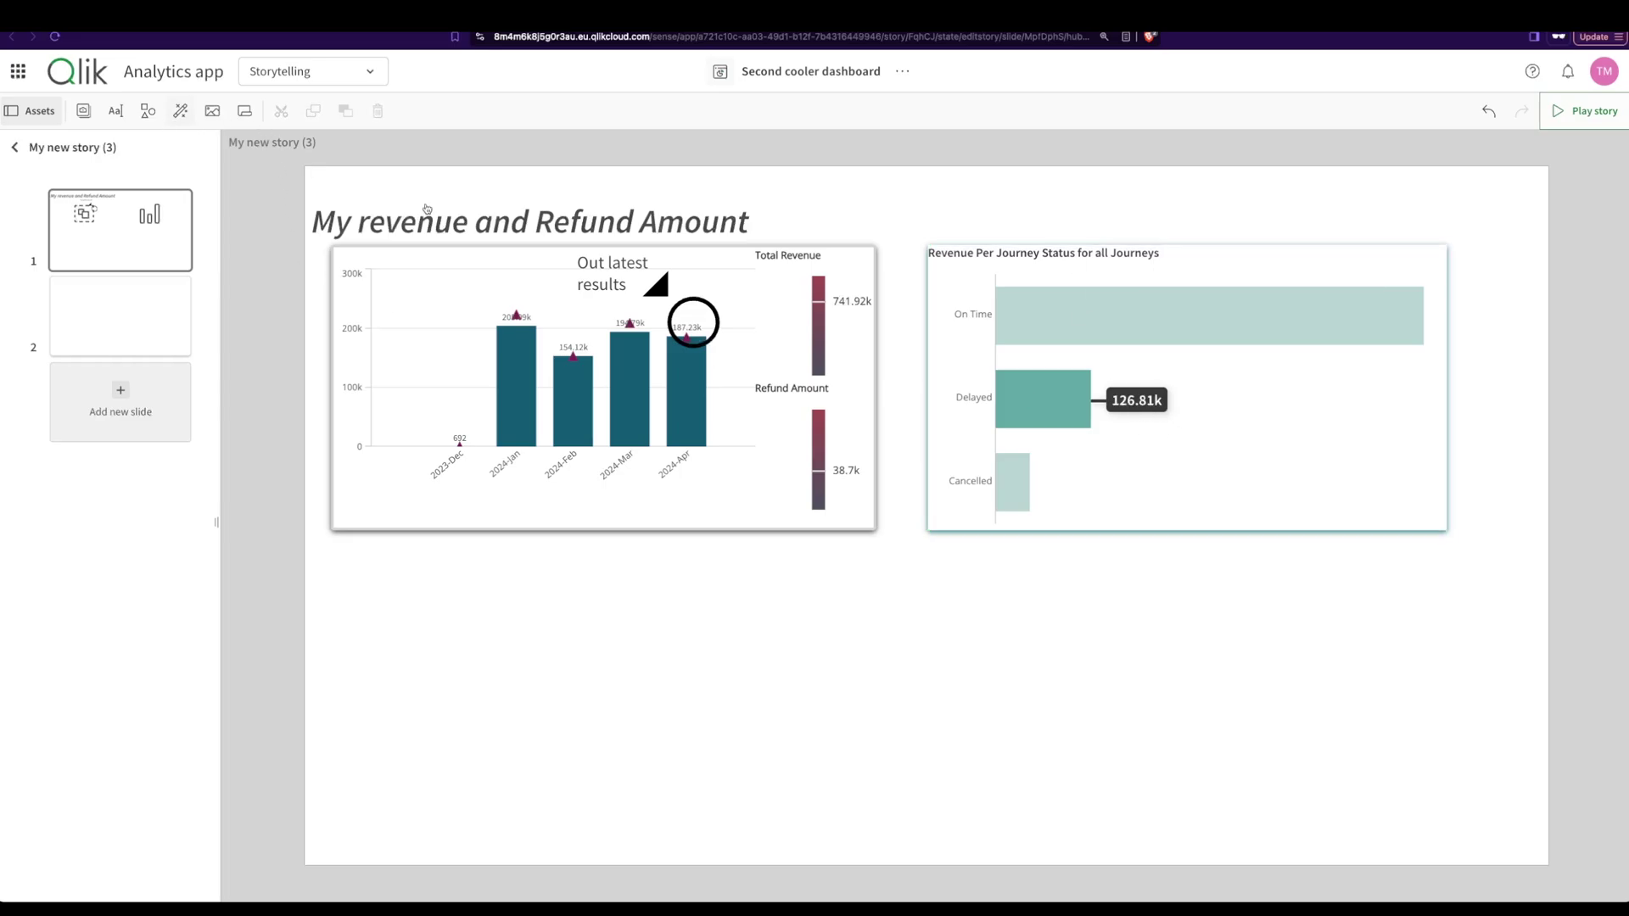
click(1152, 319)
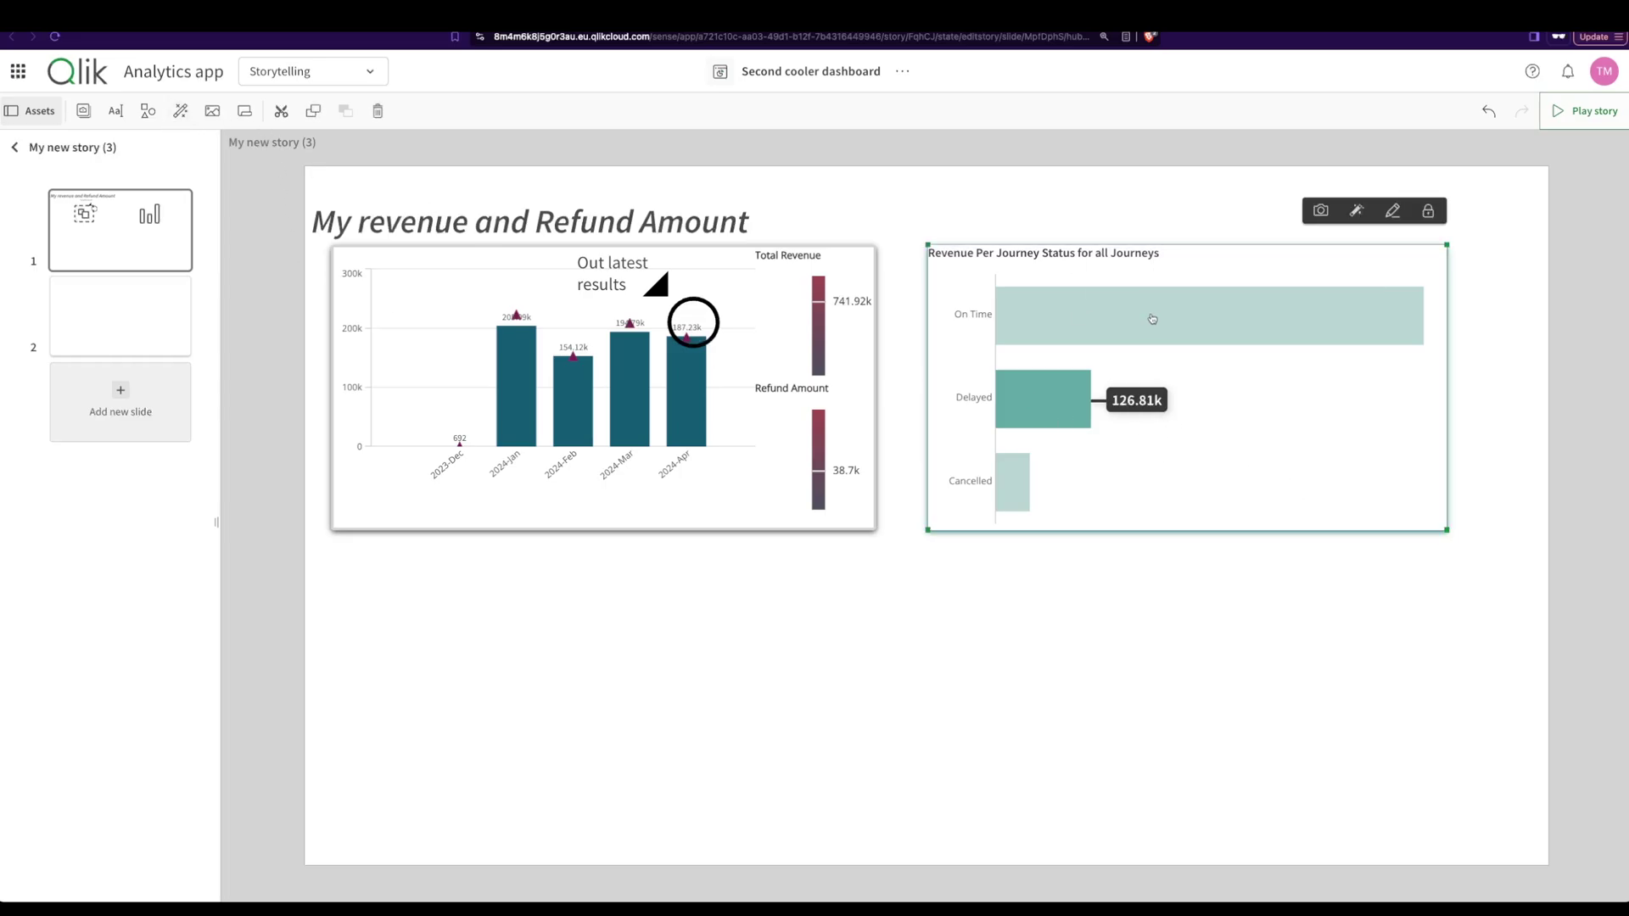
click(1355, 211)
click(1320, 275)
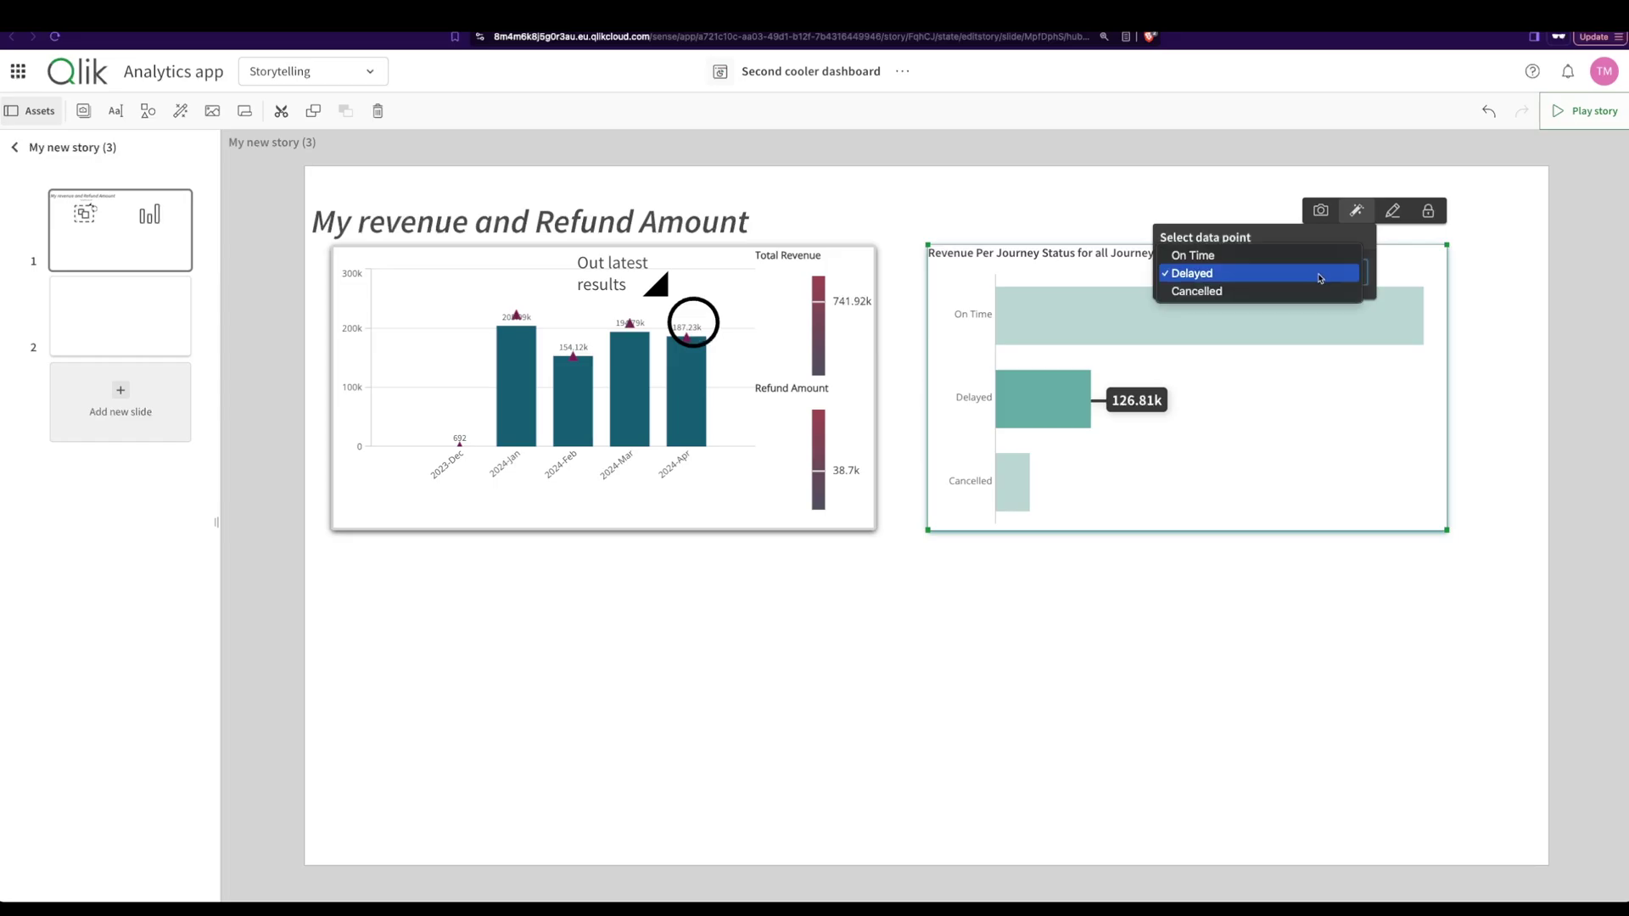
click(1193, 256)
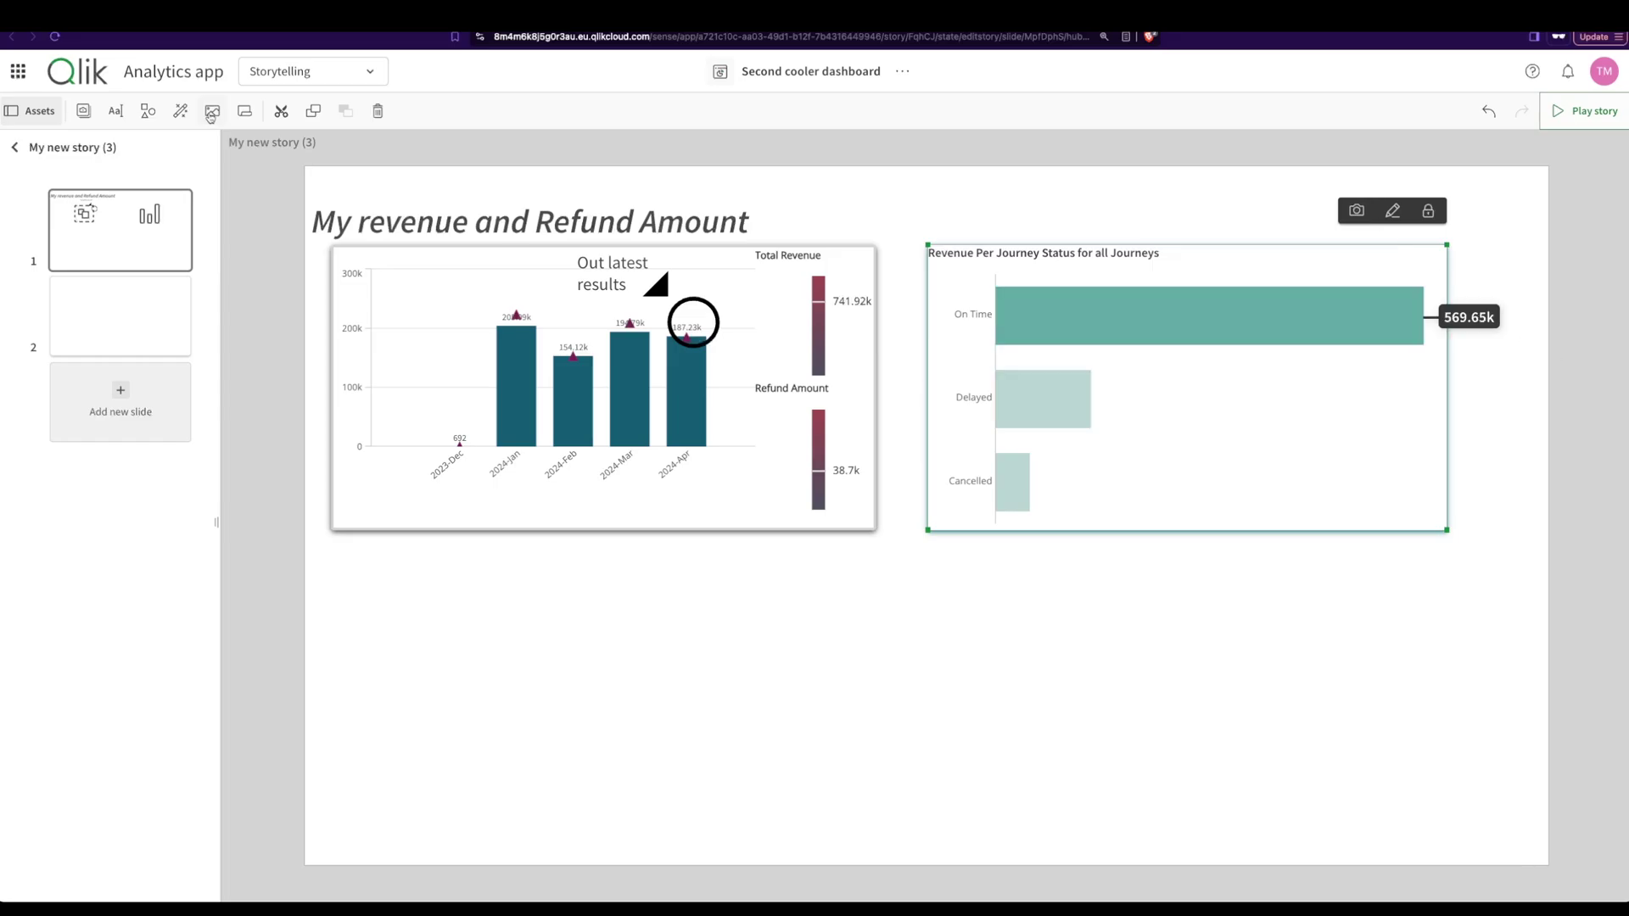
- Insert the uploaded train.jpg image onto slide 1
click(212, 112)
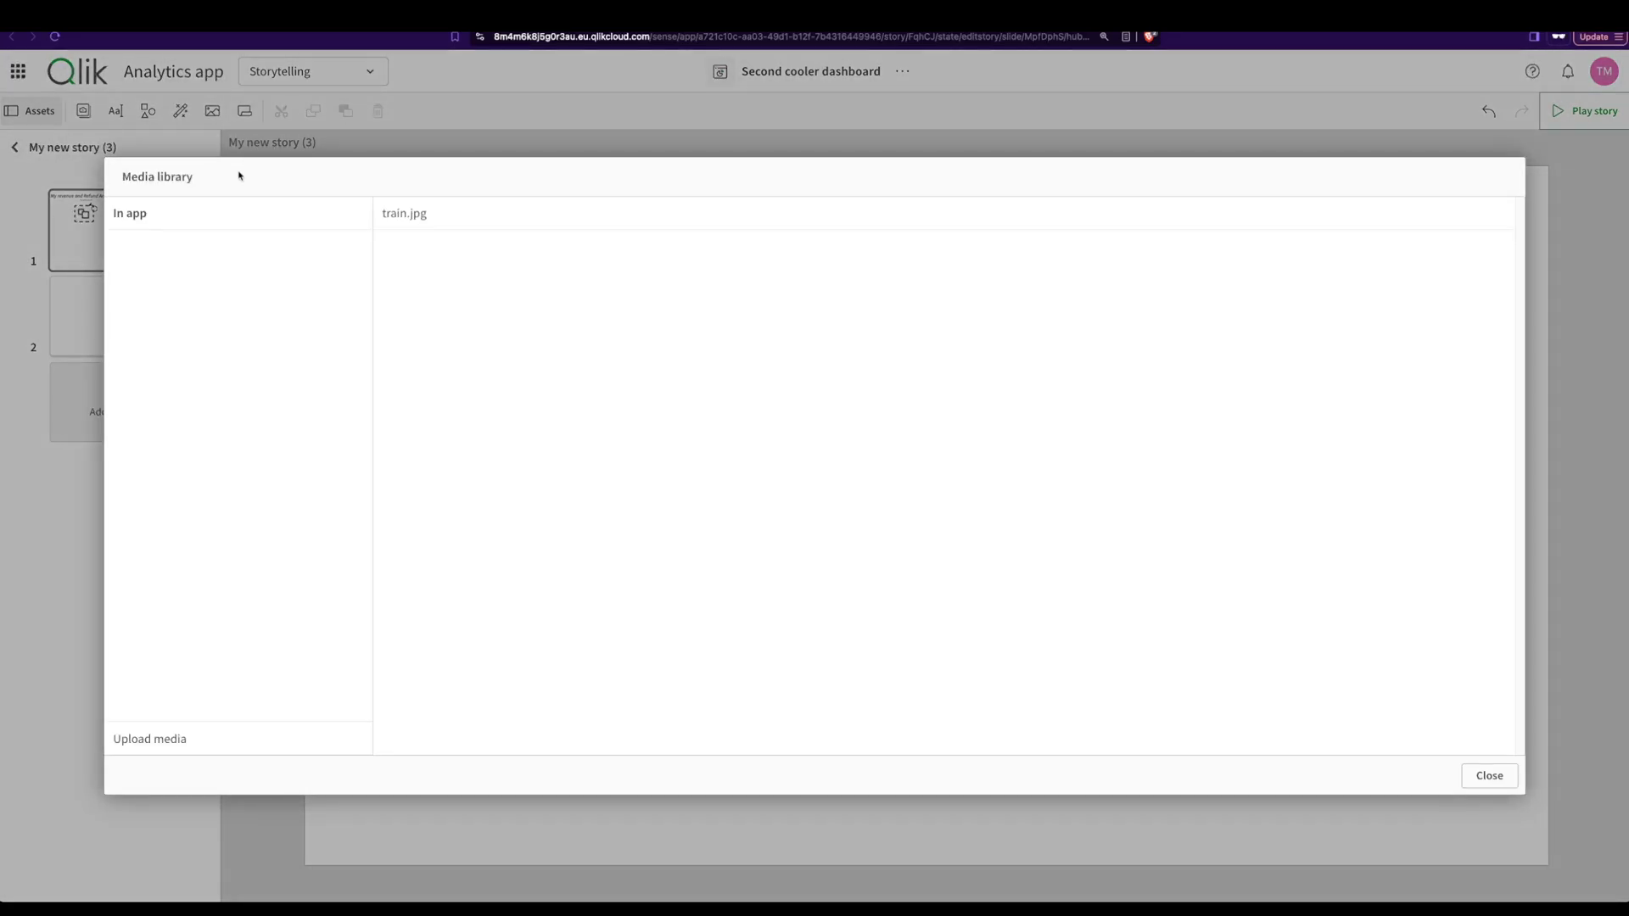
click(444, 229)
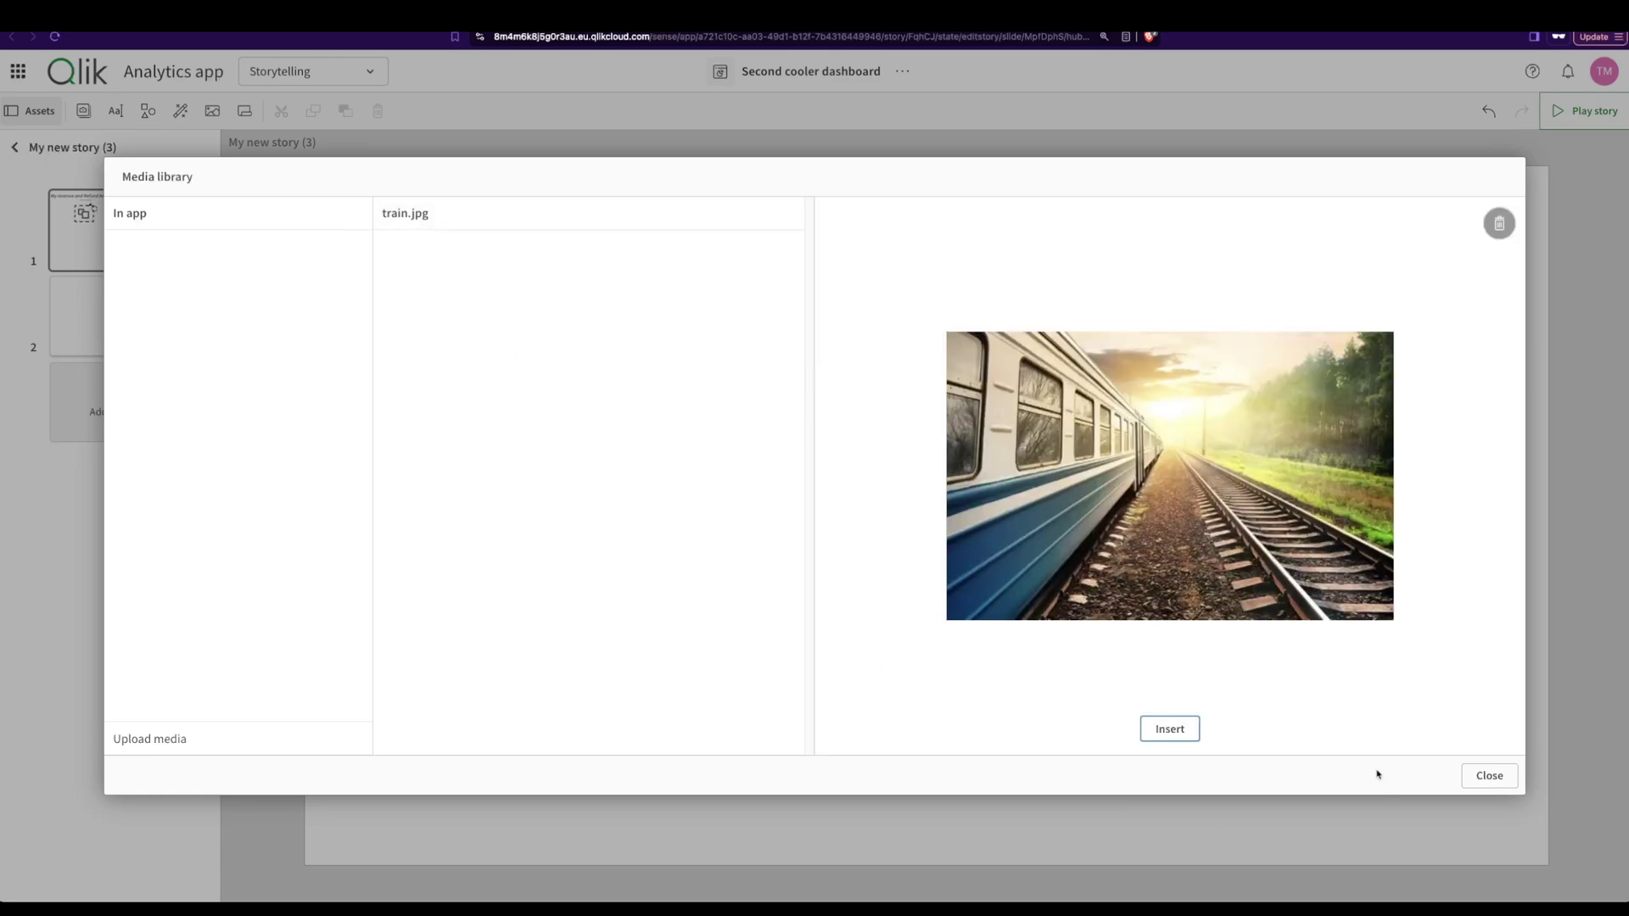
click(1175, 731)
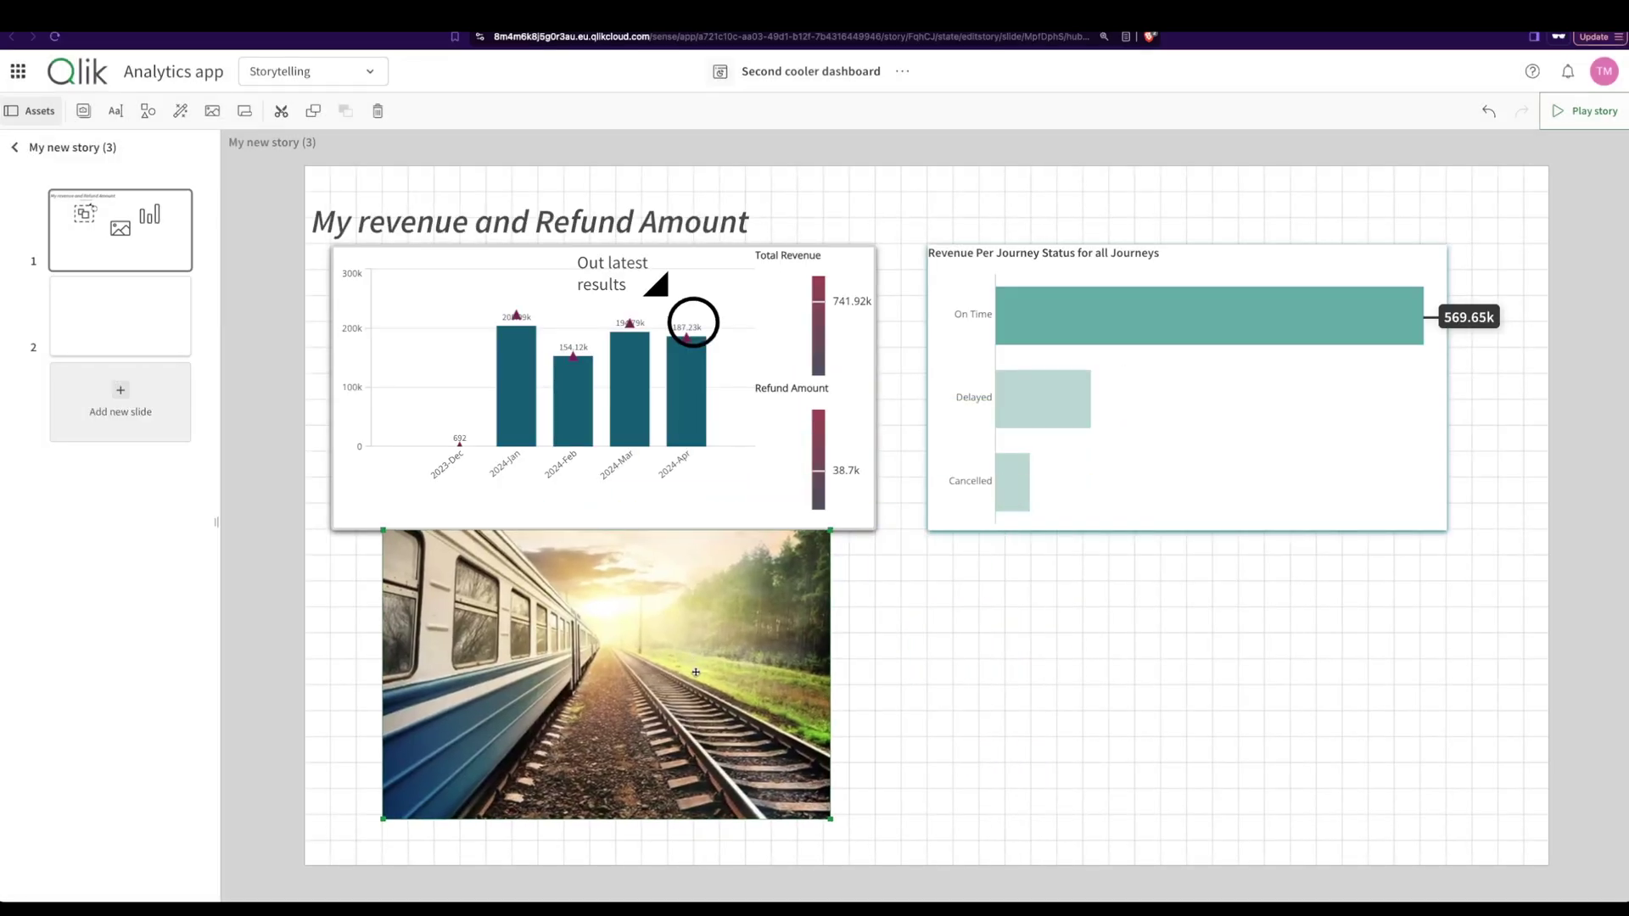
- Shrink the train image into a small top-right logo, then view blank slide 2
drag(801, 556, 568, 709)
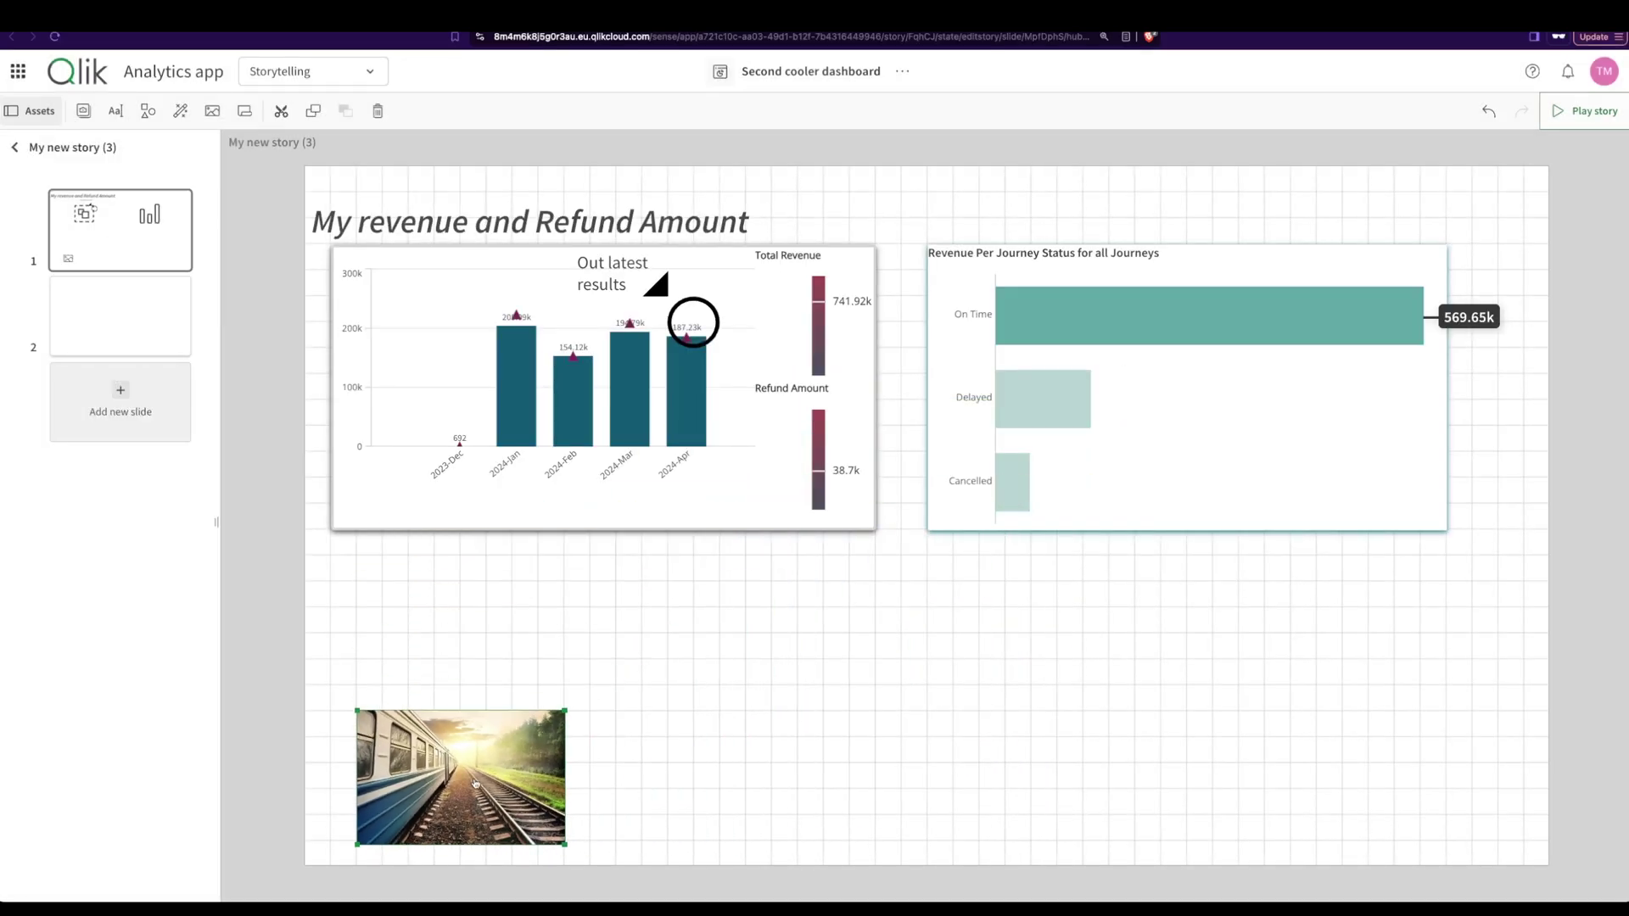
drag(505, 790, 1493, 247)
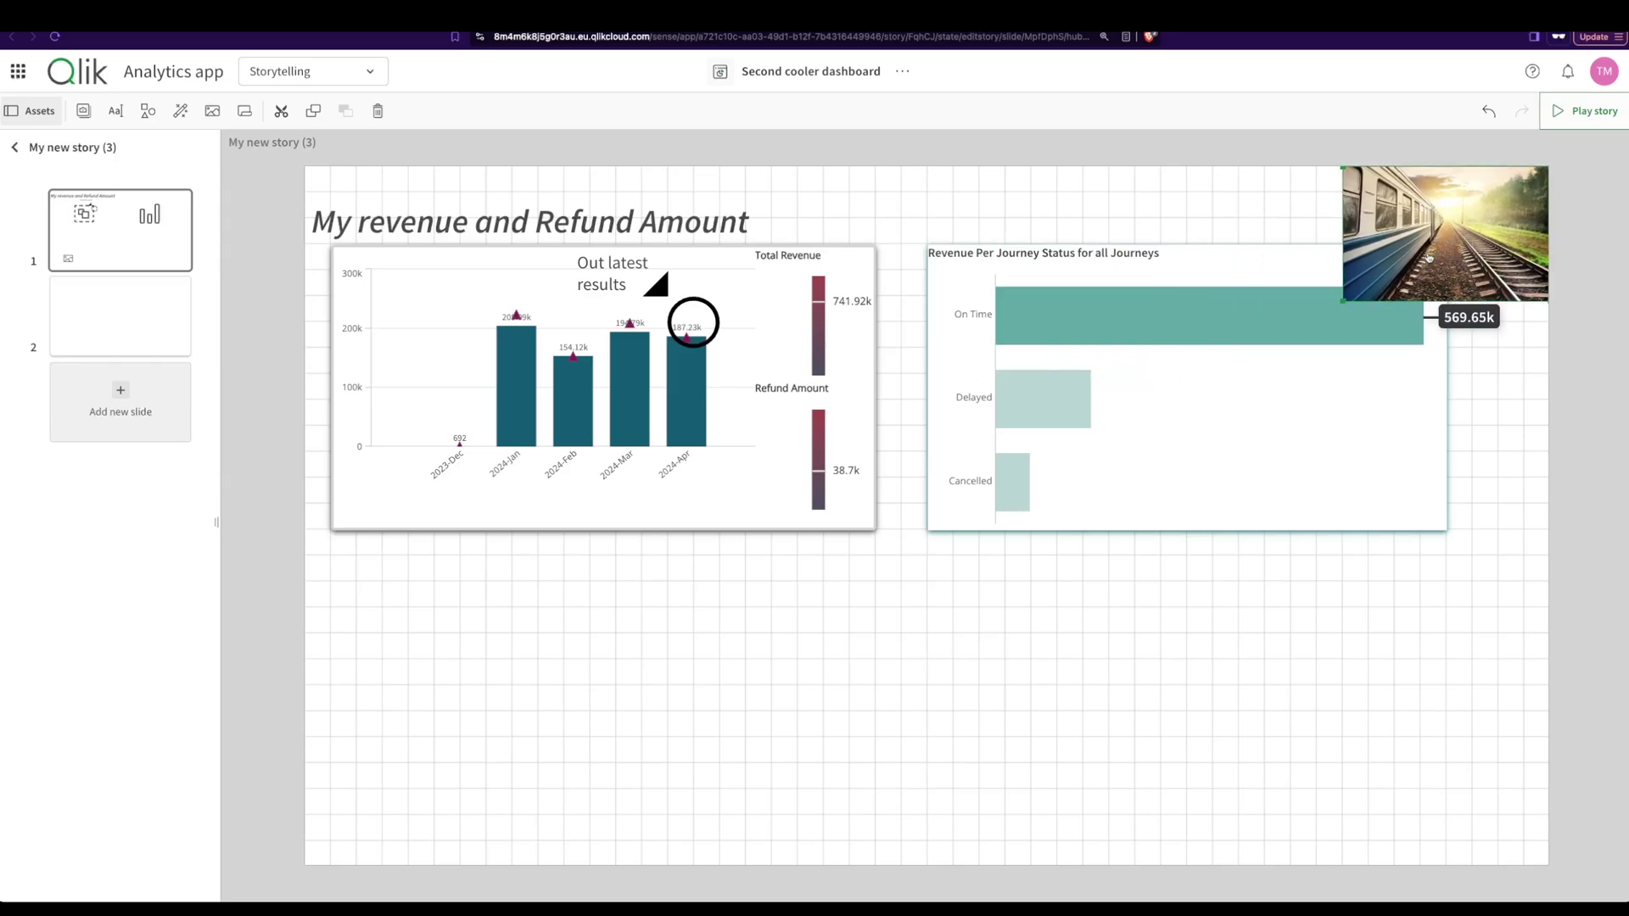
drag(1342, 299, 1392, 232)
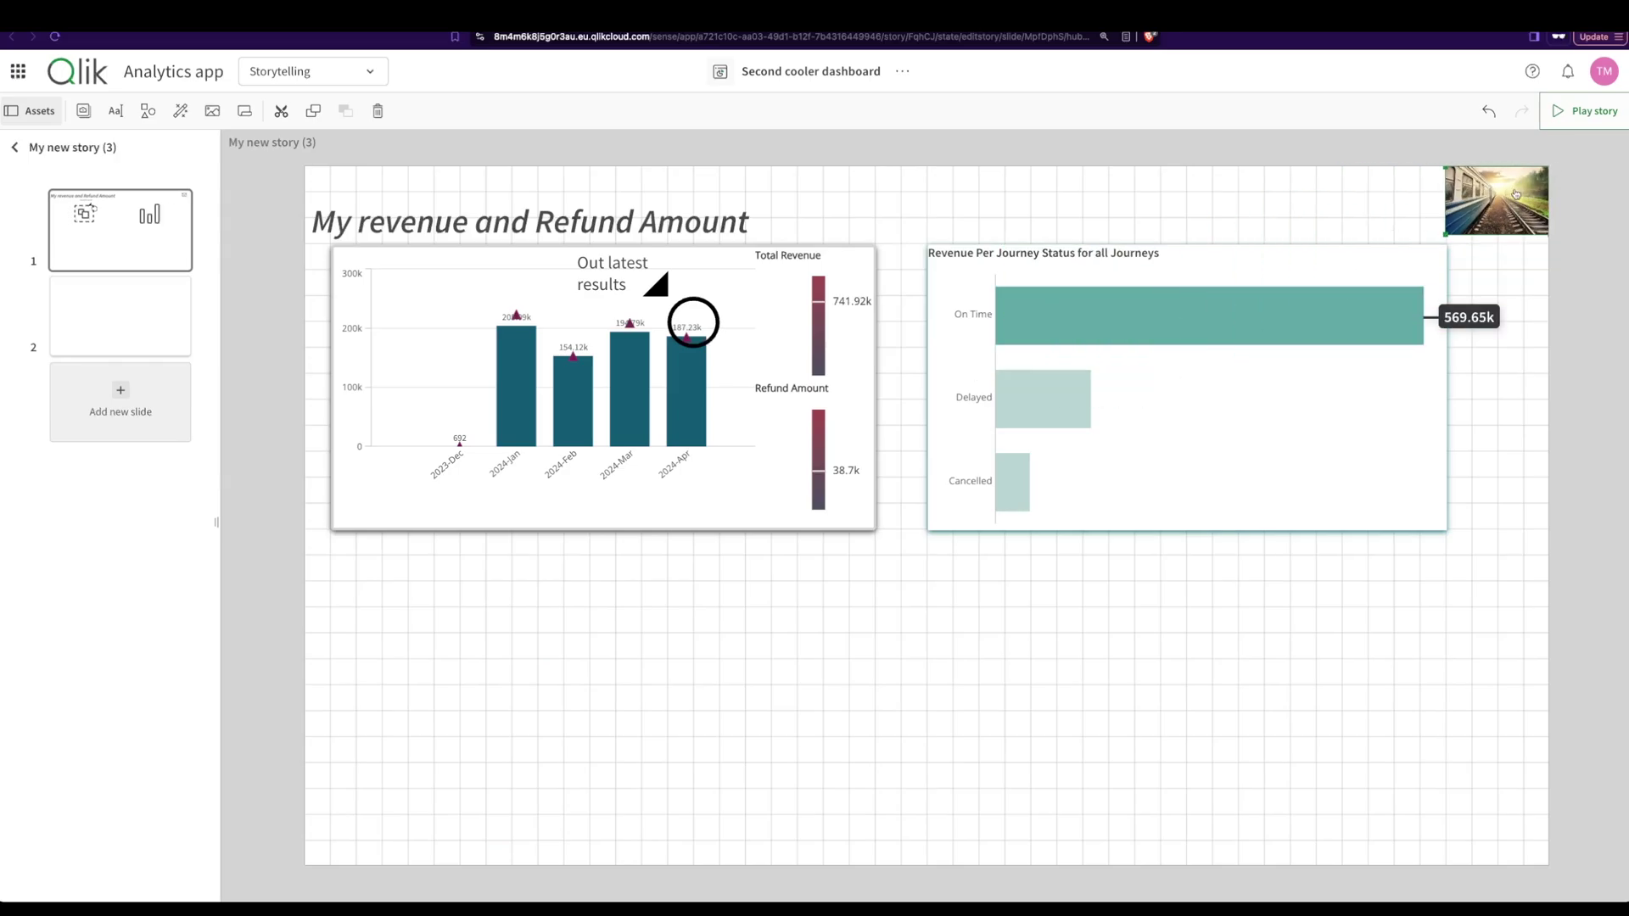
click(877, 643)
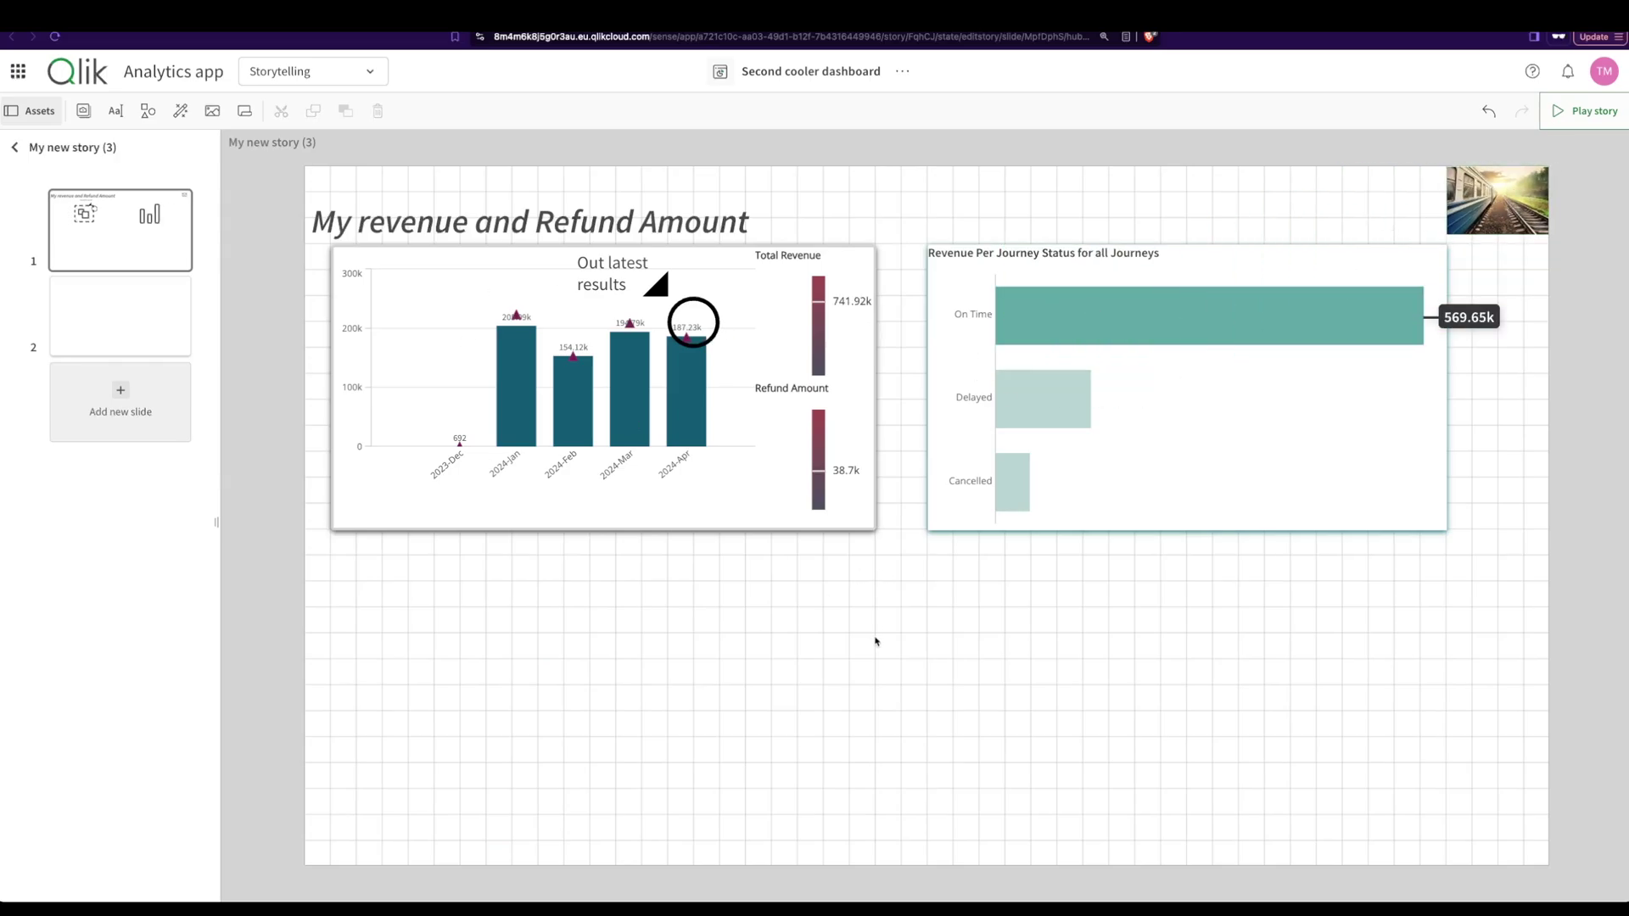
click(153, 348)
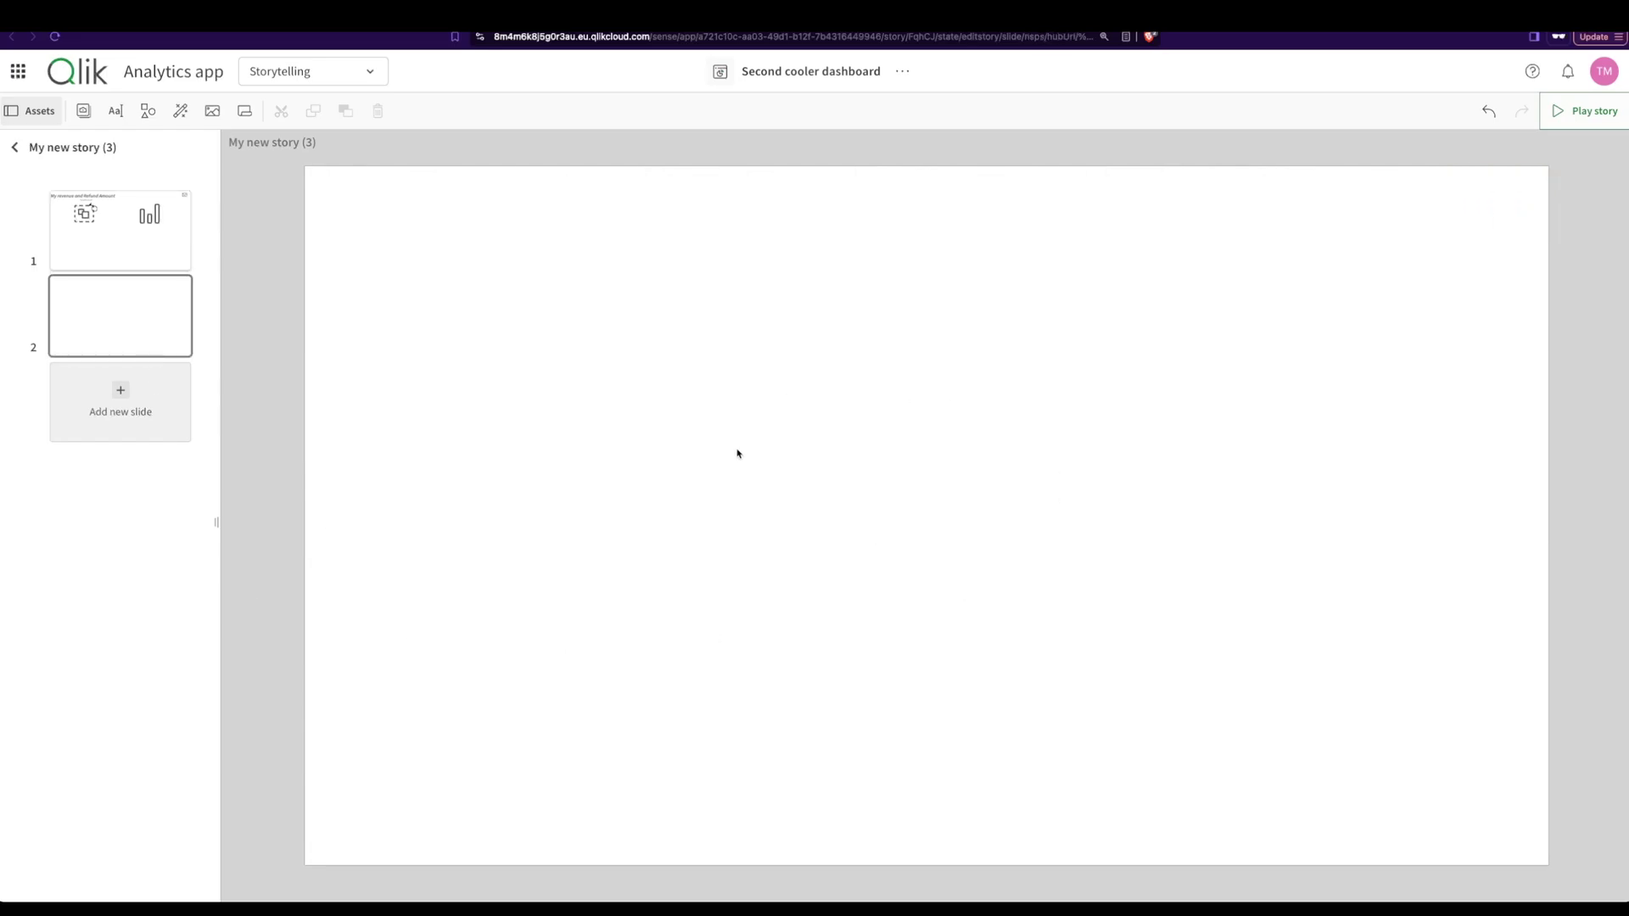
- Embed the live Sales Analysis sheet on a new slide and set it to left alignment
click(247, 112)
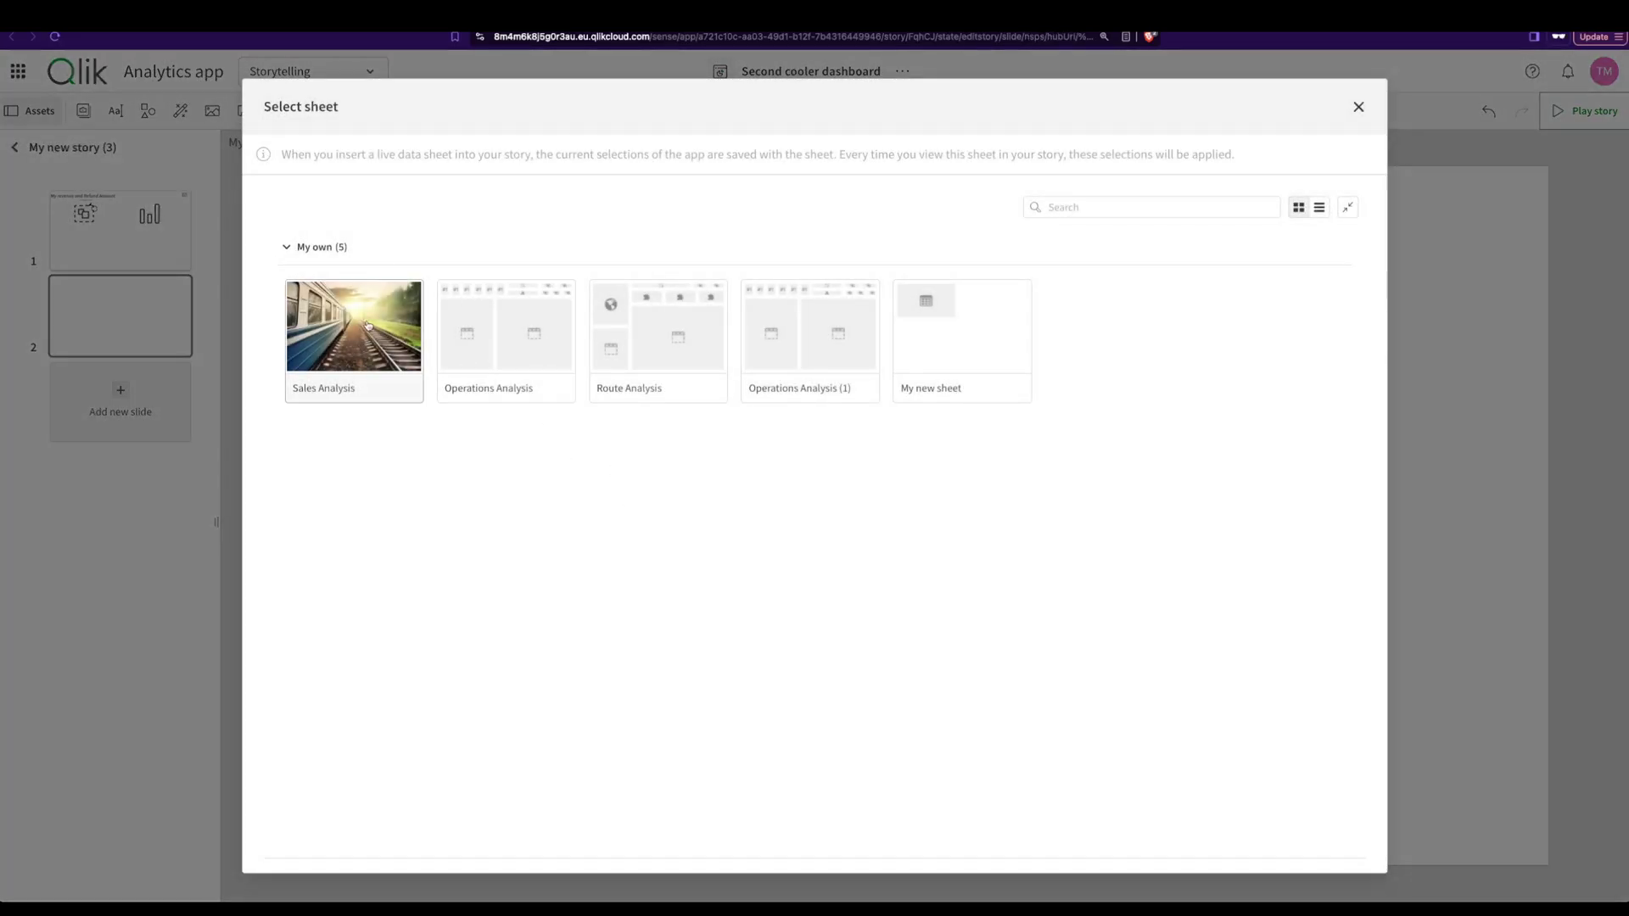
click(415, 331)
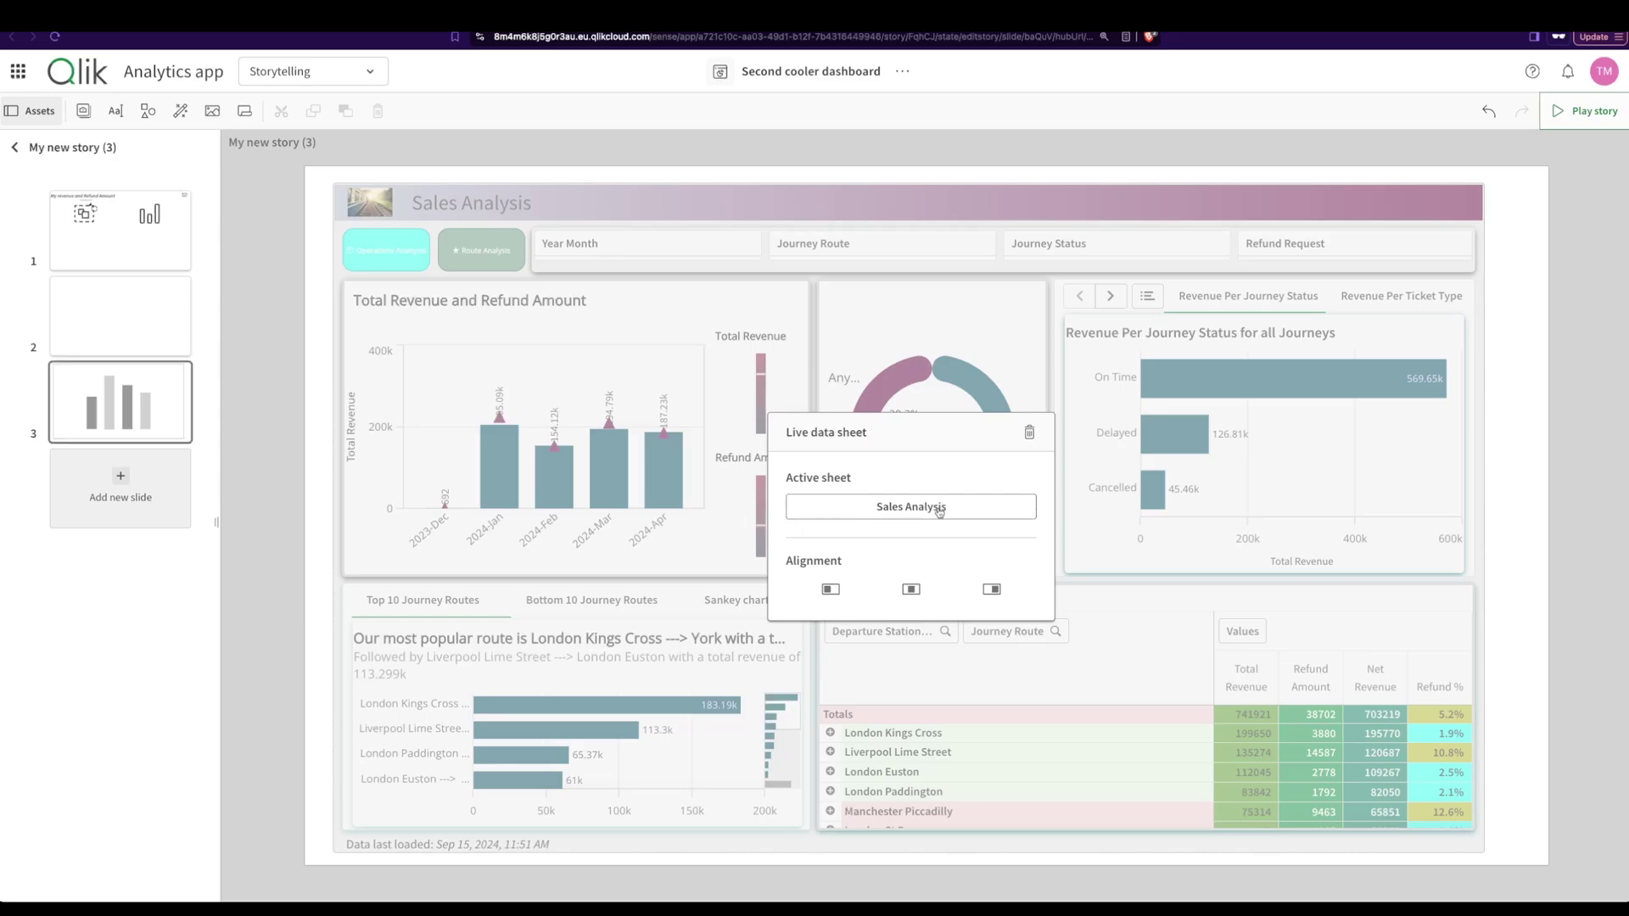
click(832, 594)
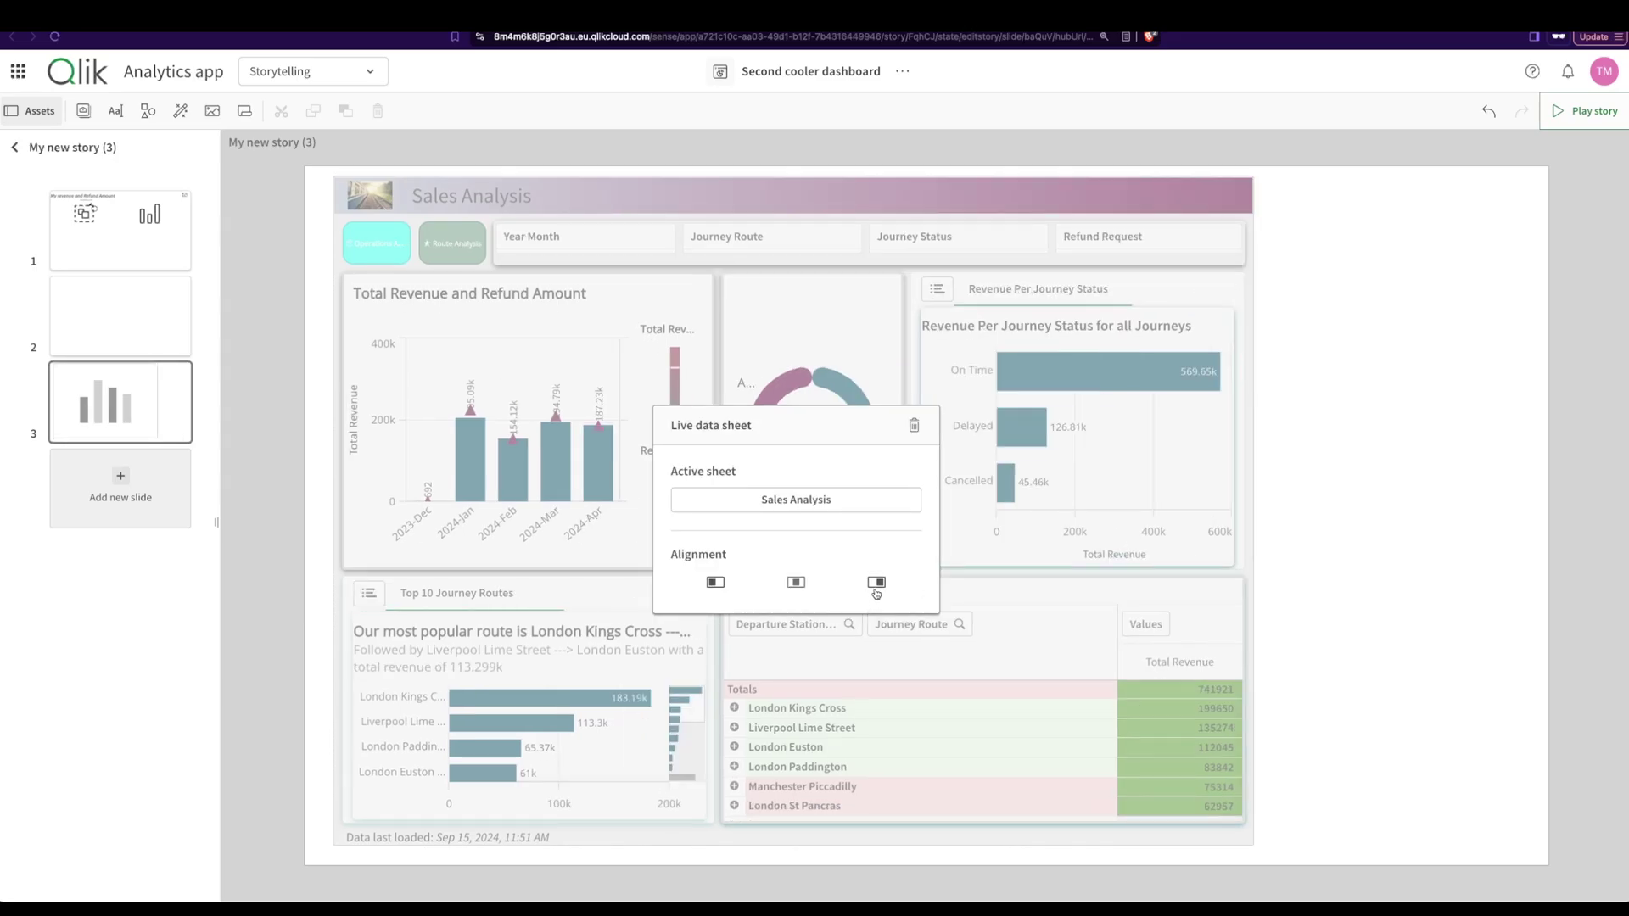
click(876, 589)
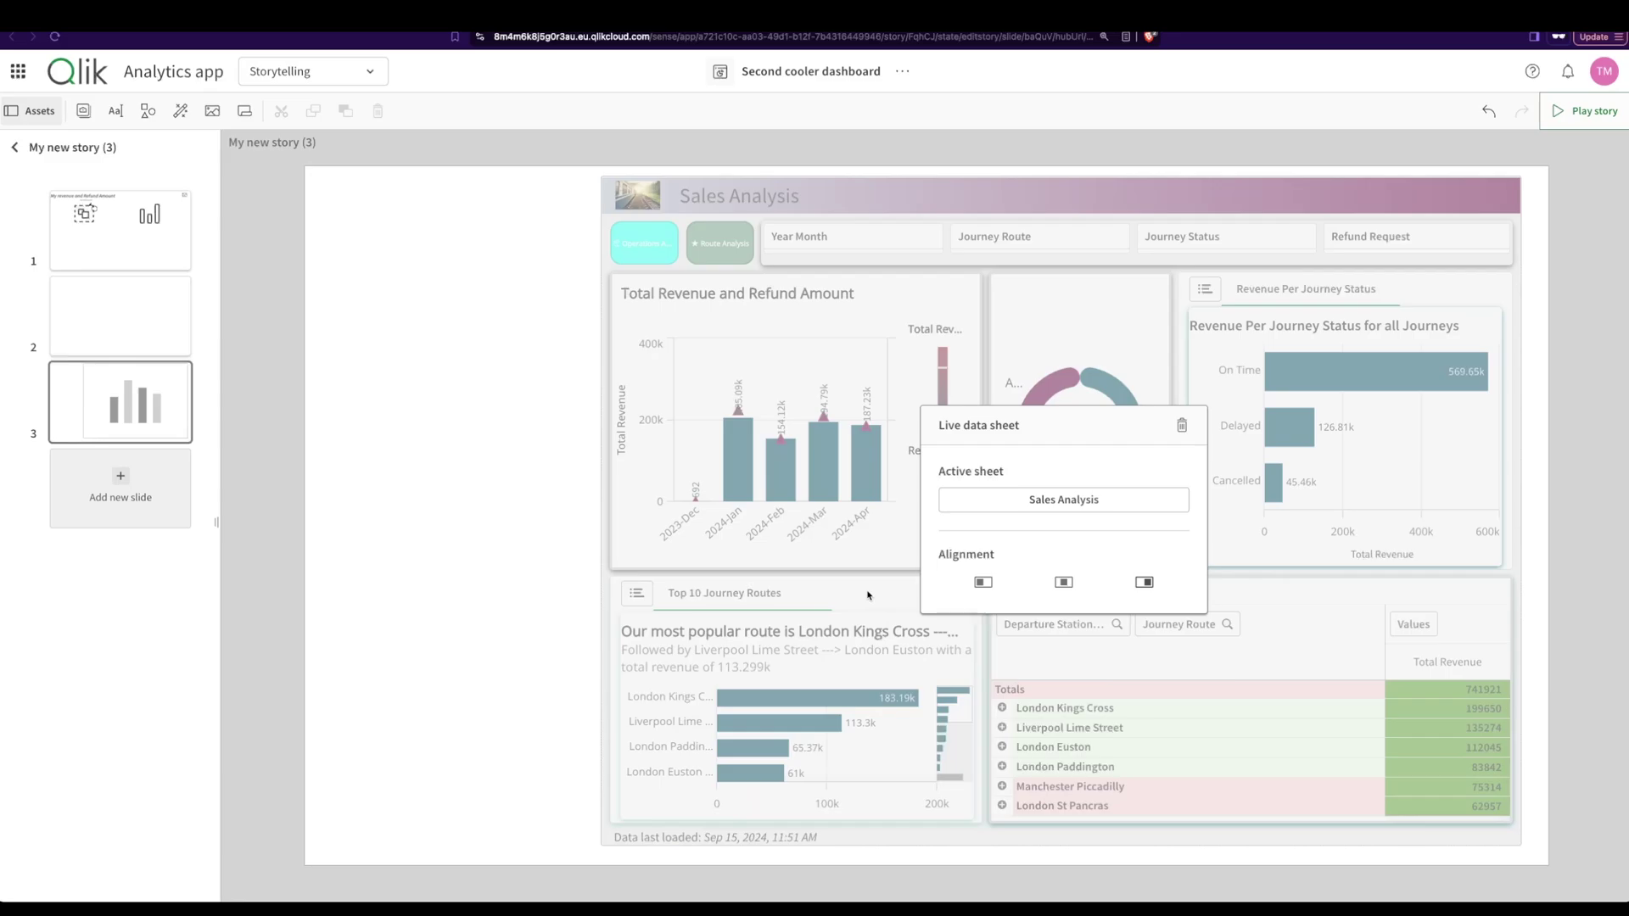
click(1071, 588)
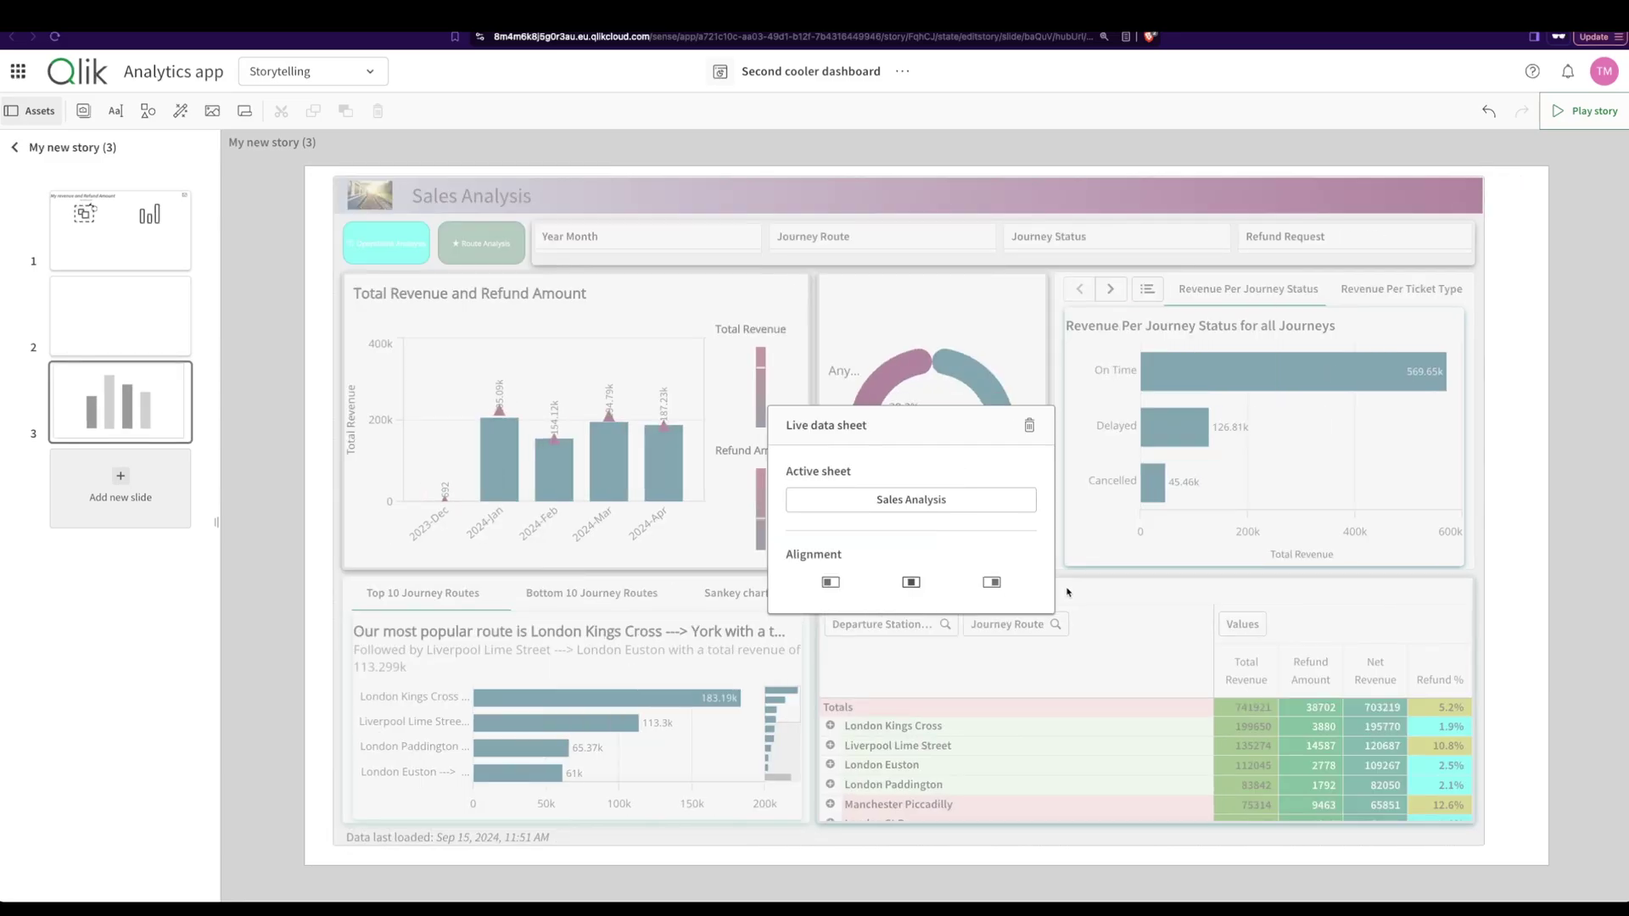
click(832, 584)
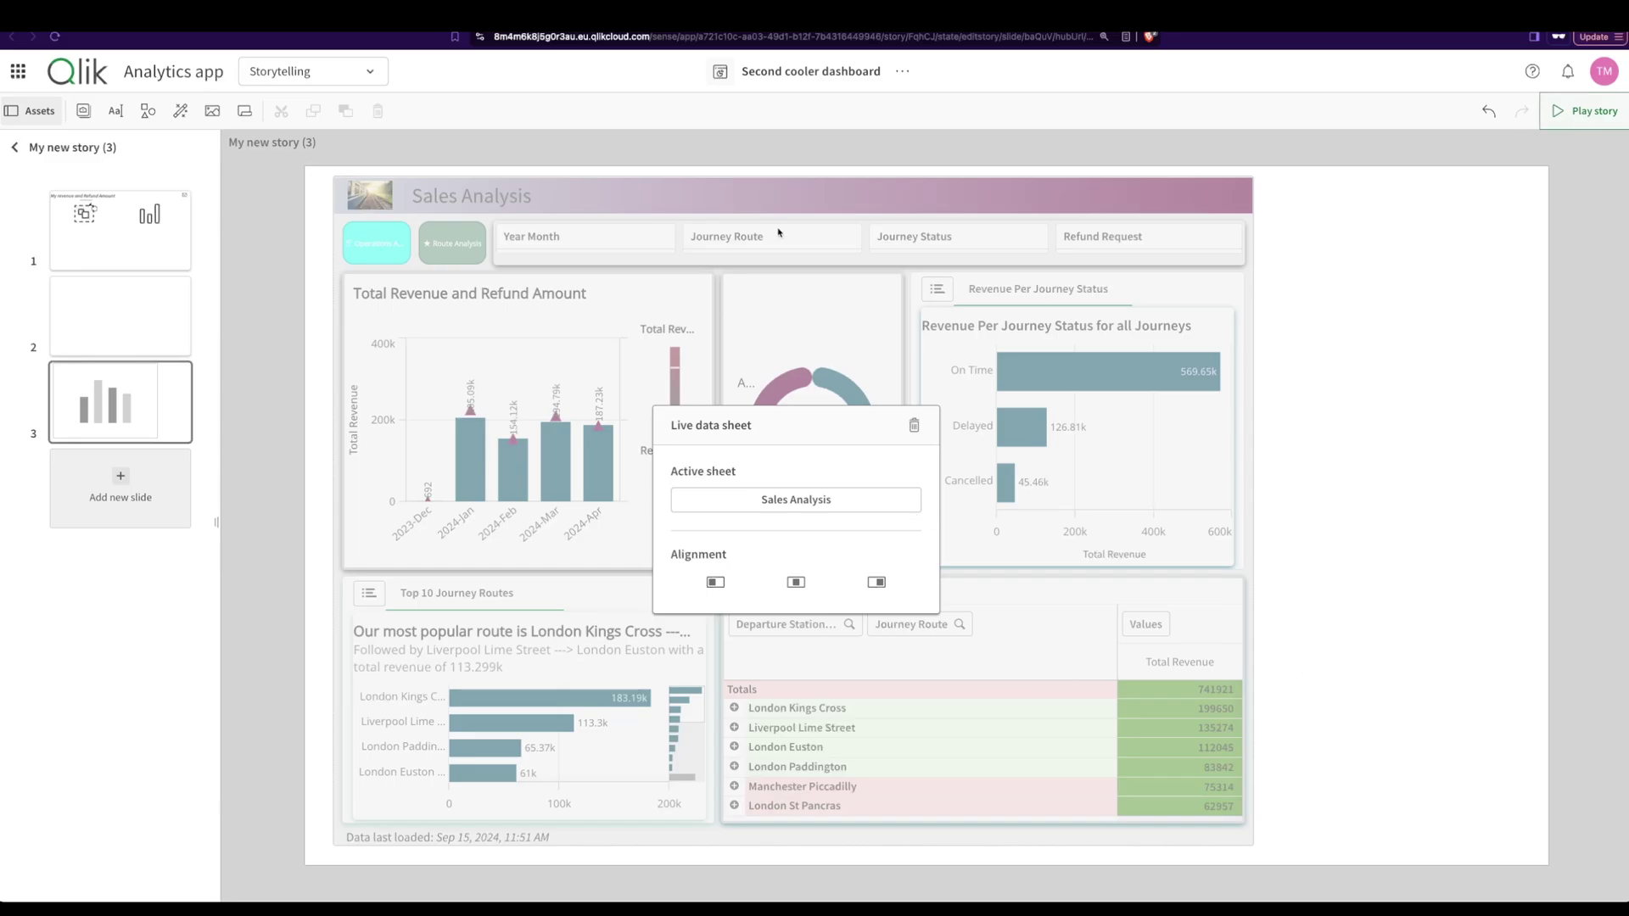
- Look over slides 2 and 1, then return to the live-sheet slide 3
click(69, 322)
click(112, 231)
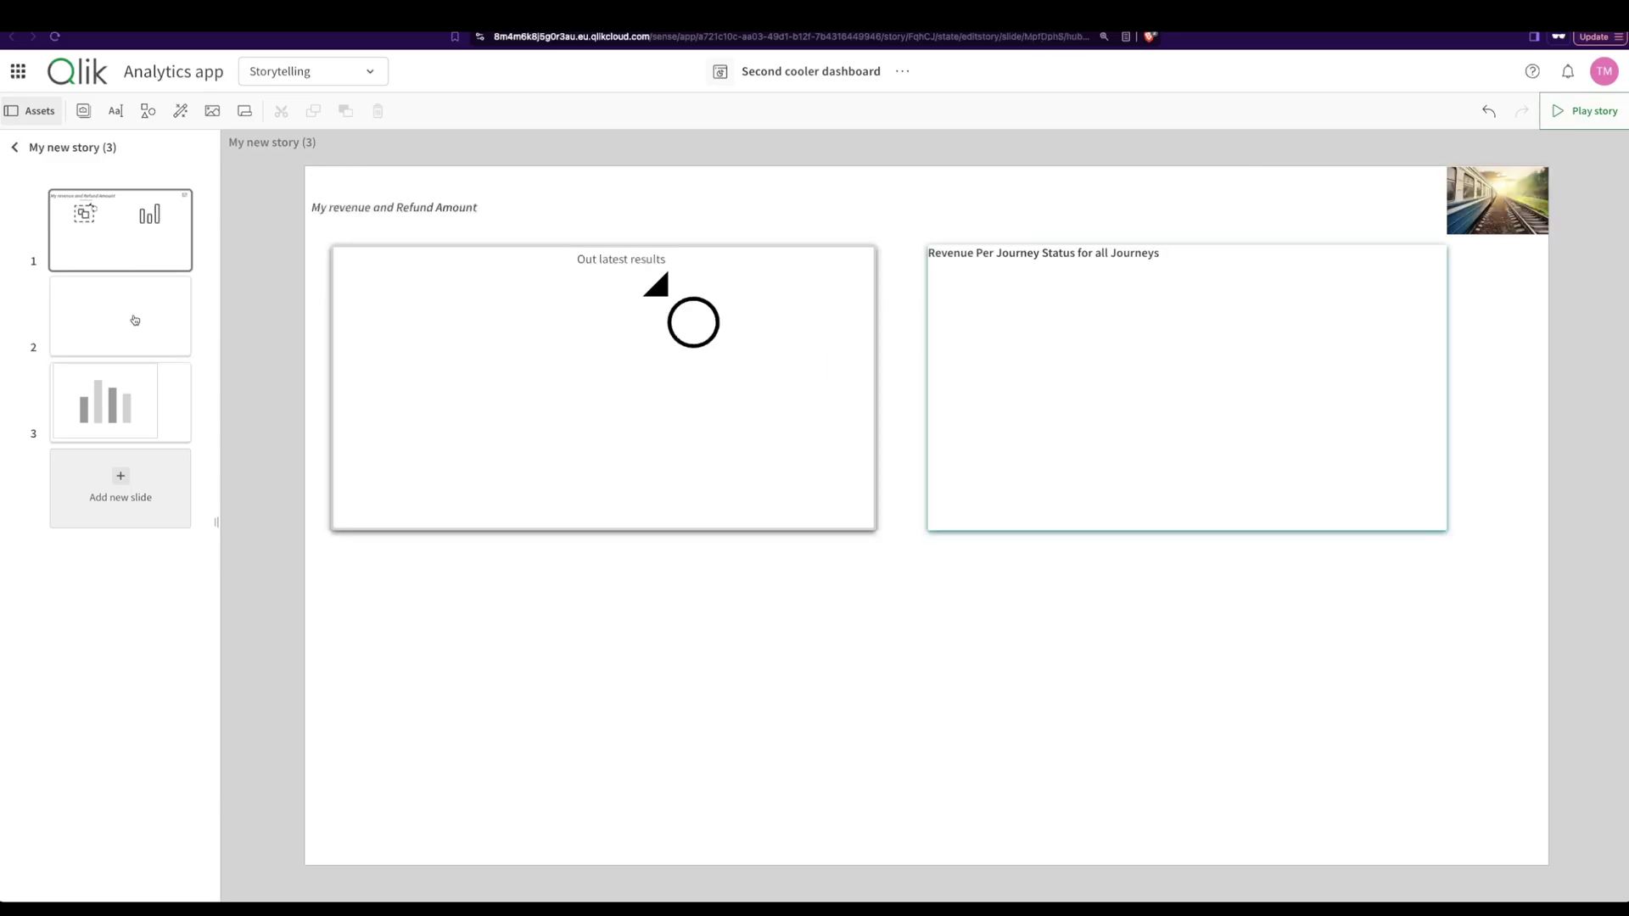
click(137, 370)
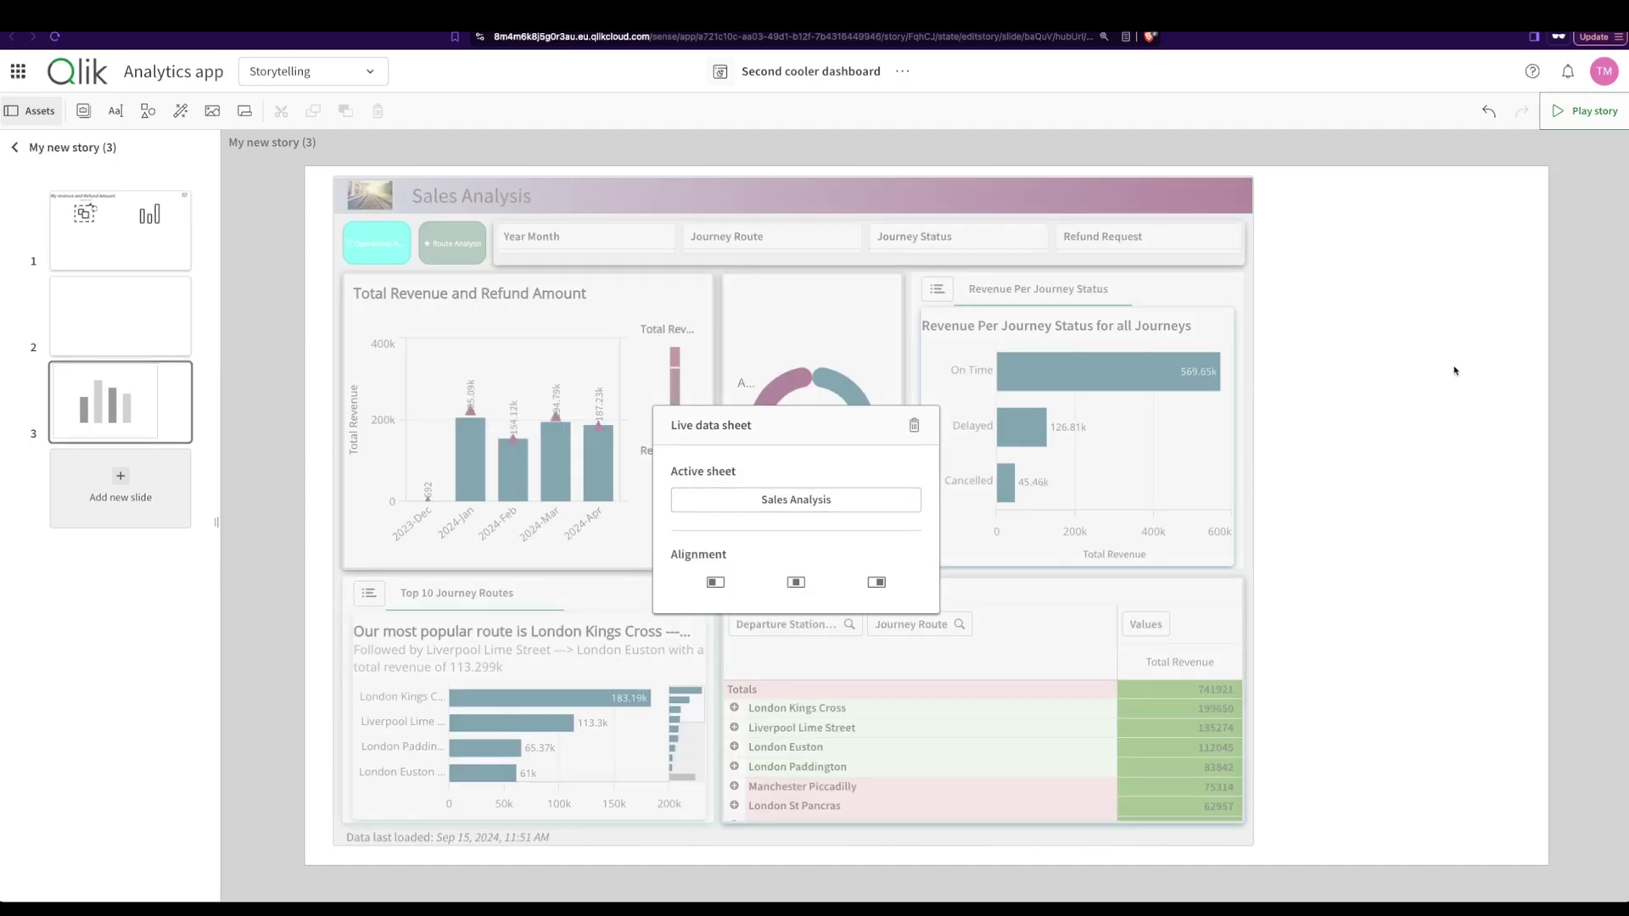
- Present the story and filter the live sheet to 2024-Apr
click(1583, 111)
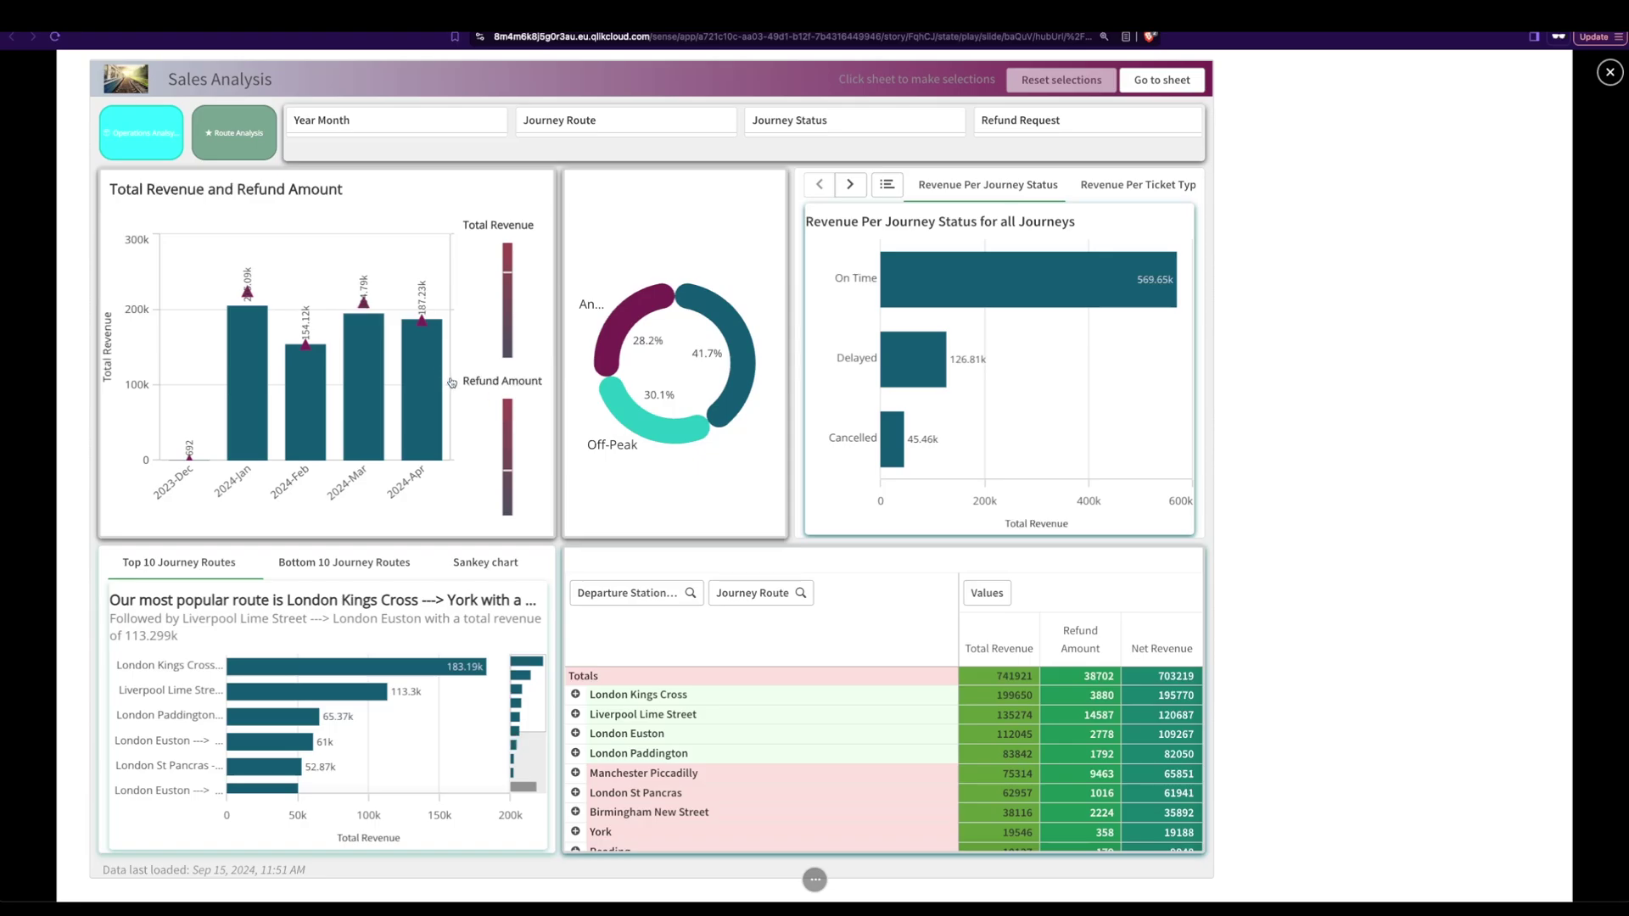
click(415, 380)
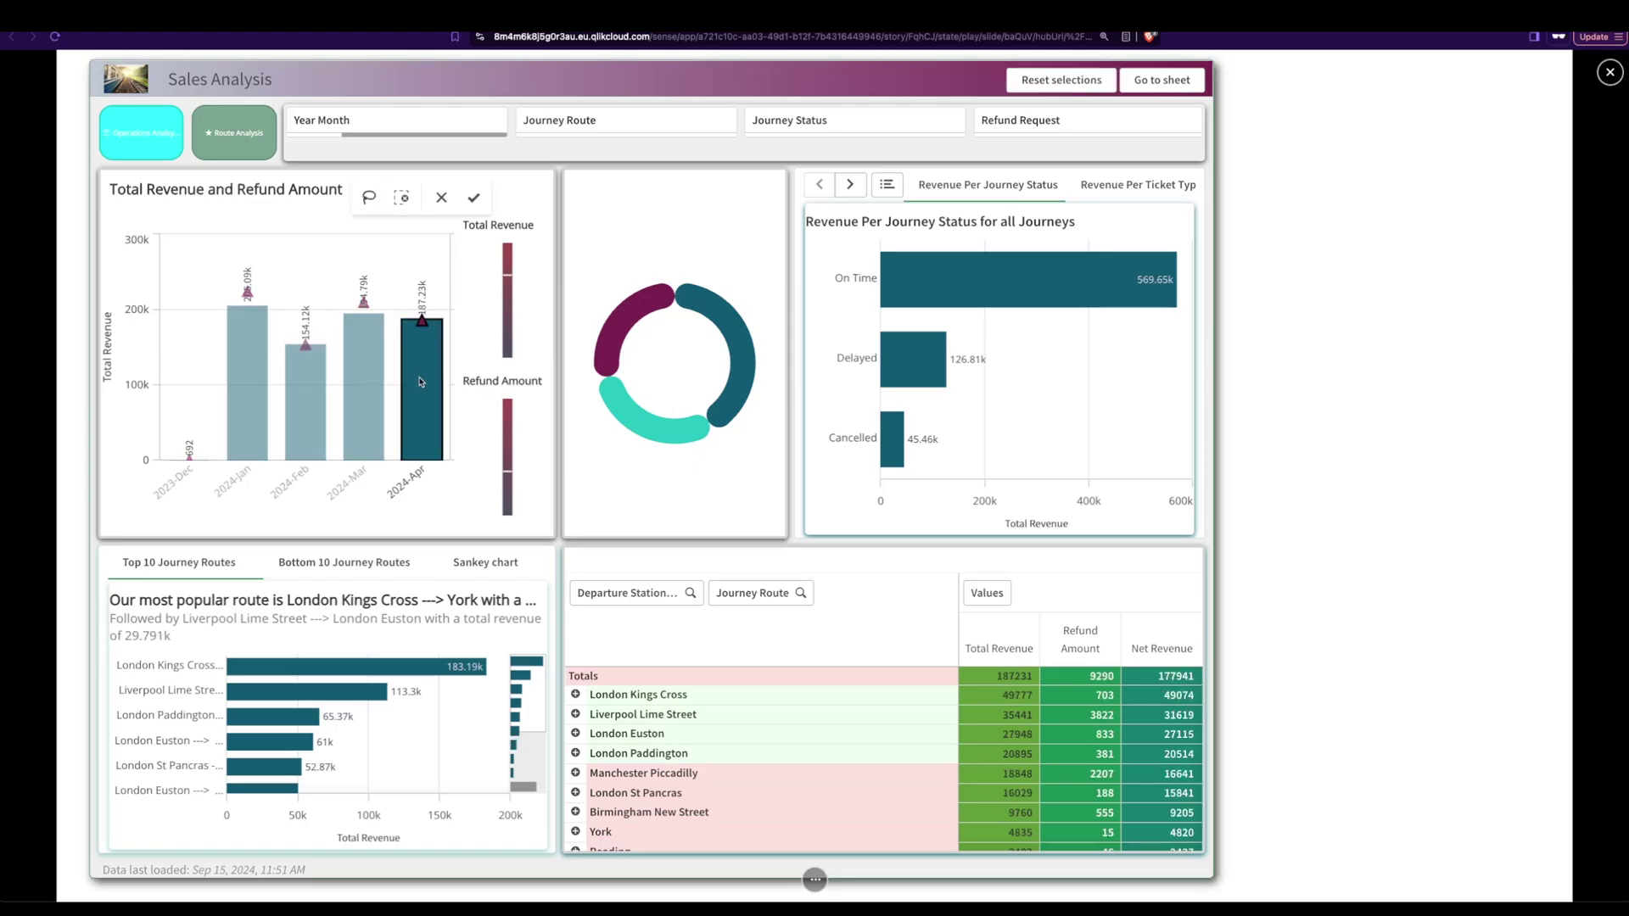
click(476, 193)
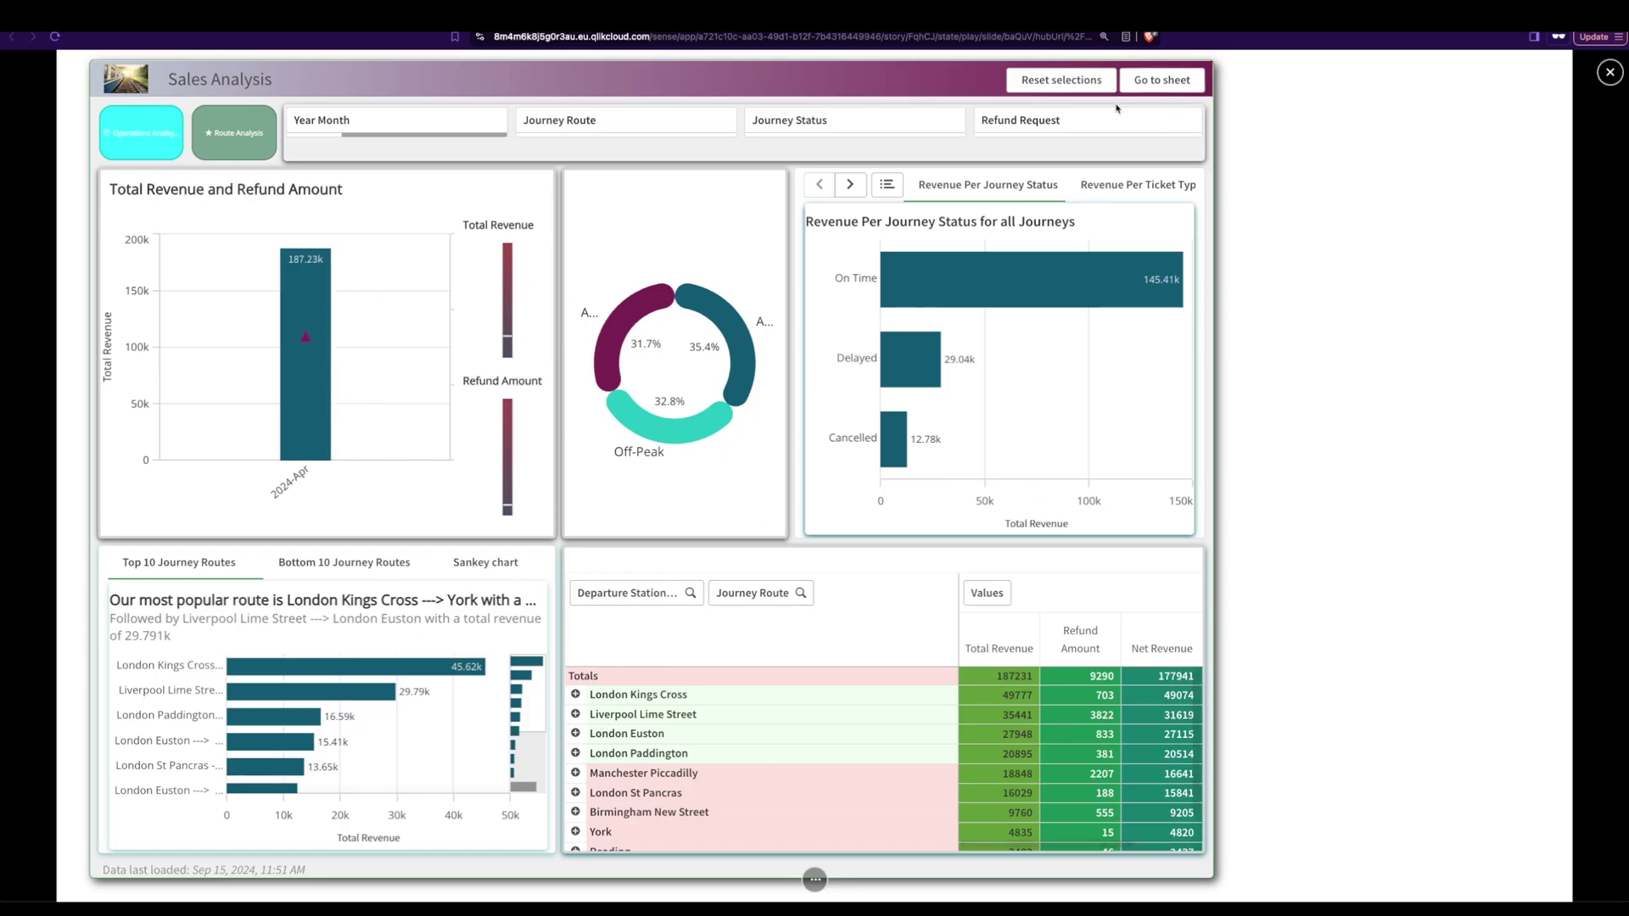
- Filter to Delayed journeys, leaving Refund Request cleared, and open the full Sales Analysis sheet
click(1055, 123)
click(1055, 222)
click(1047, 253)
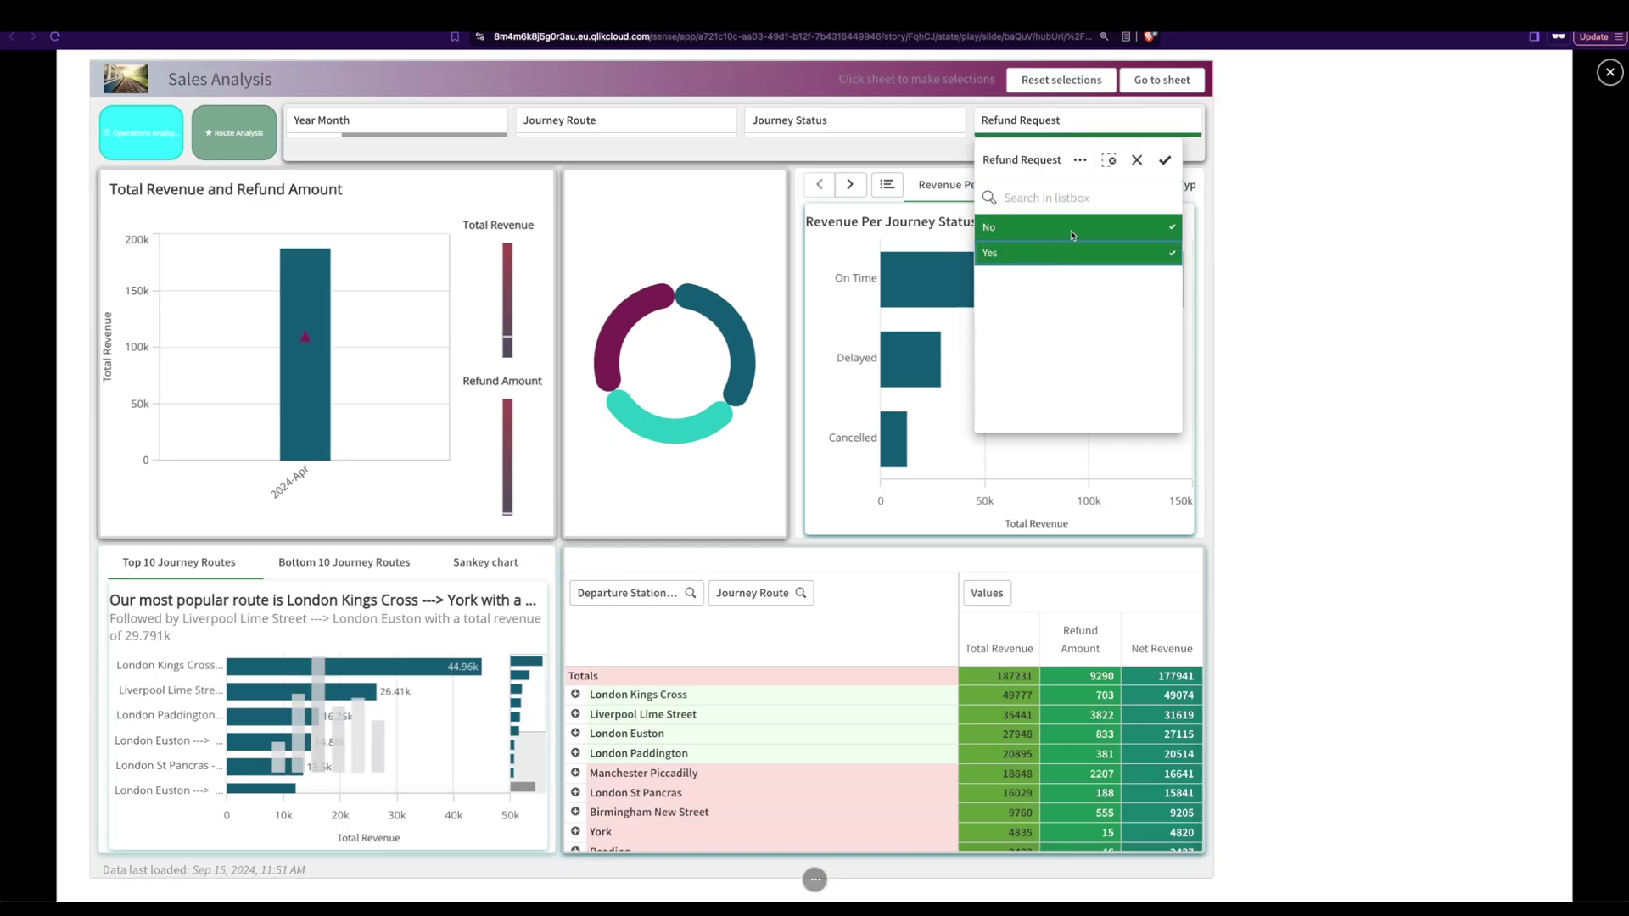
click(1079, 229)
click(1136, 160)
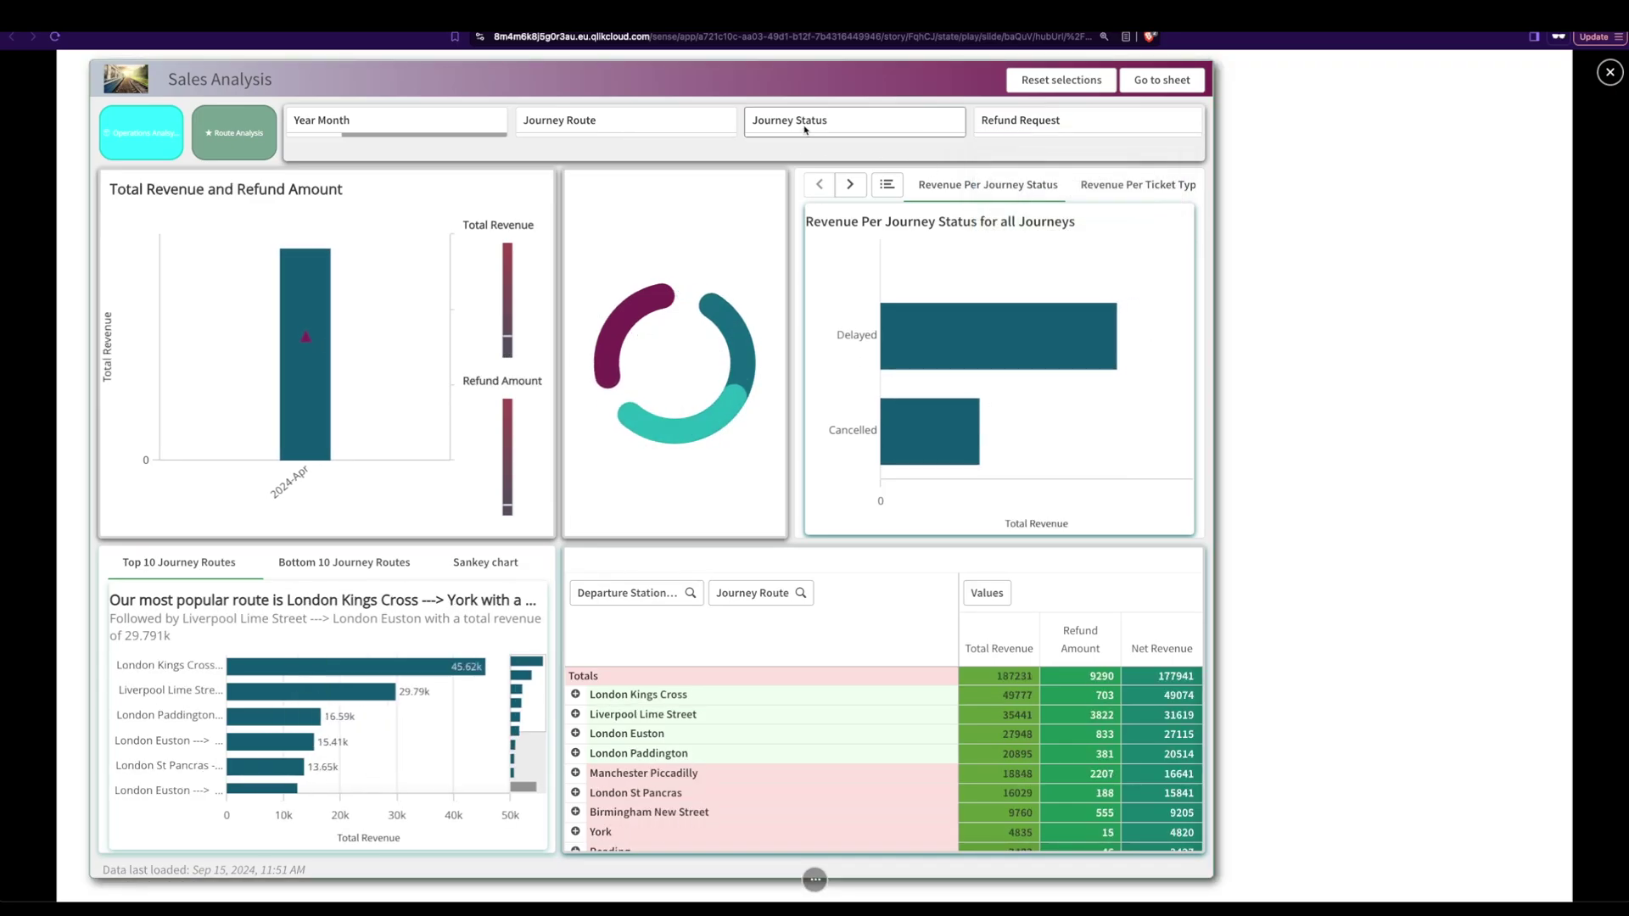
click(789, 121)
click(762, 256)
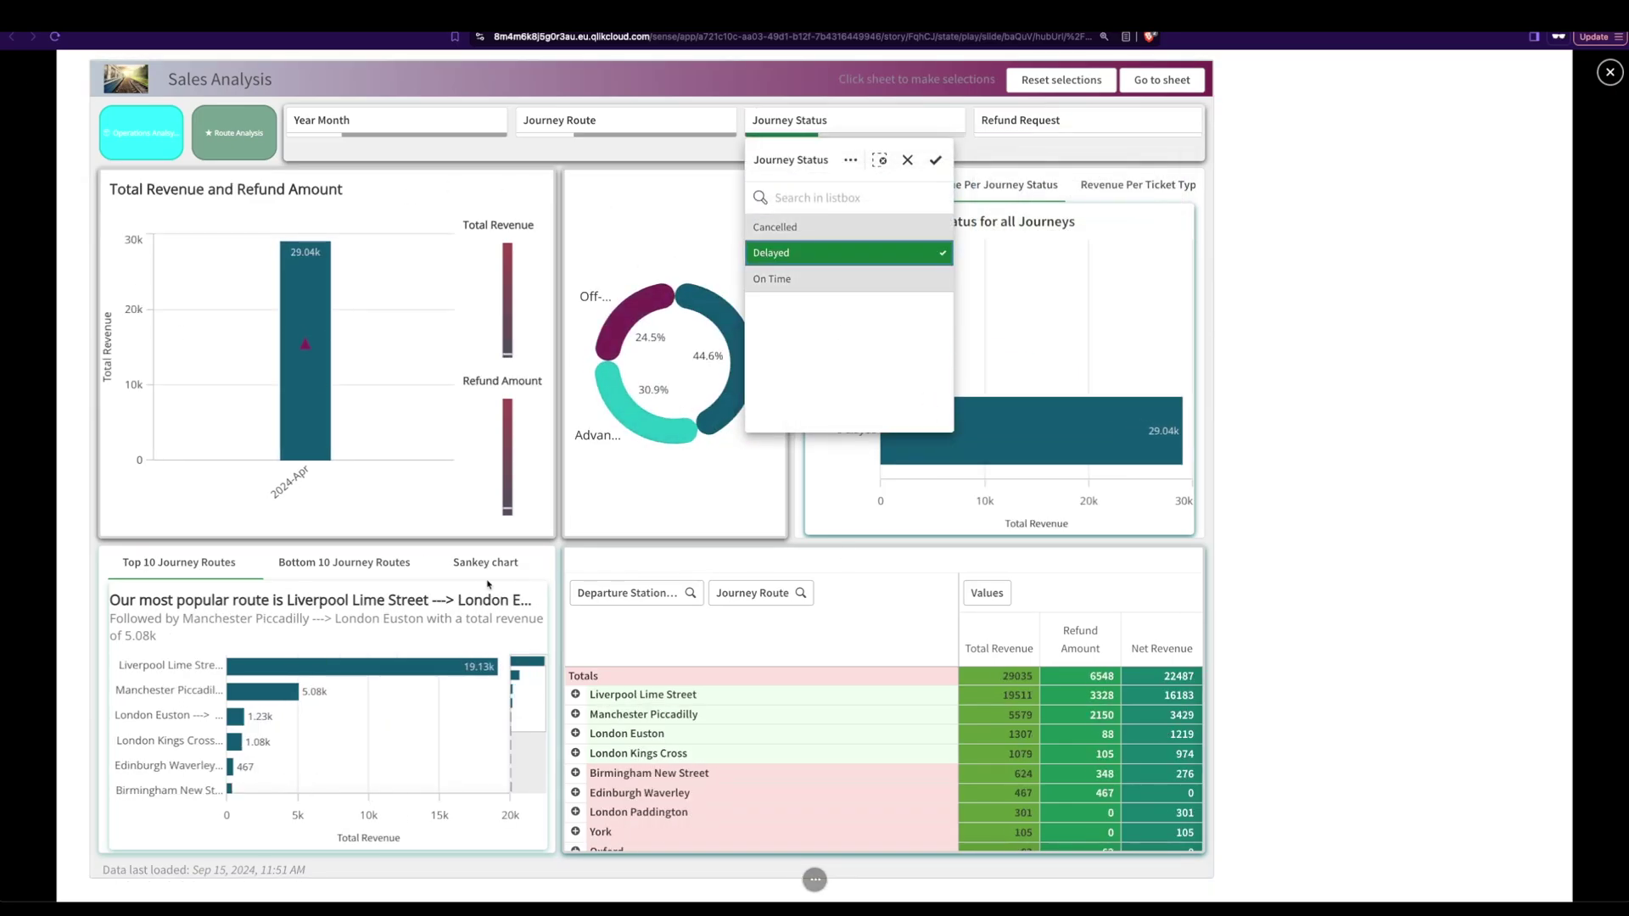
click(1456, 353)
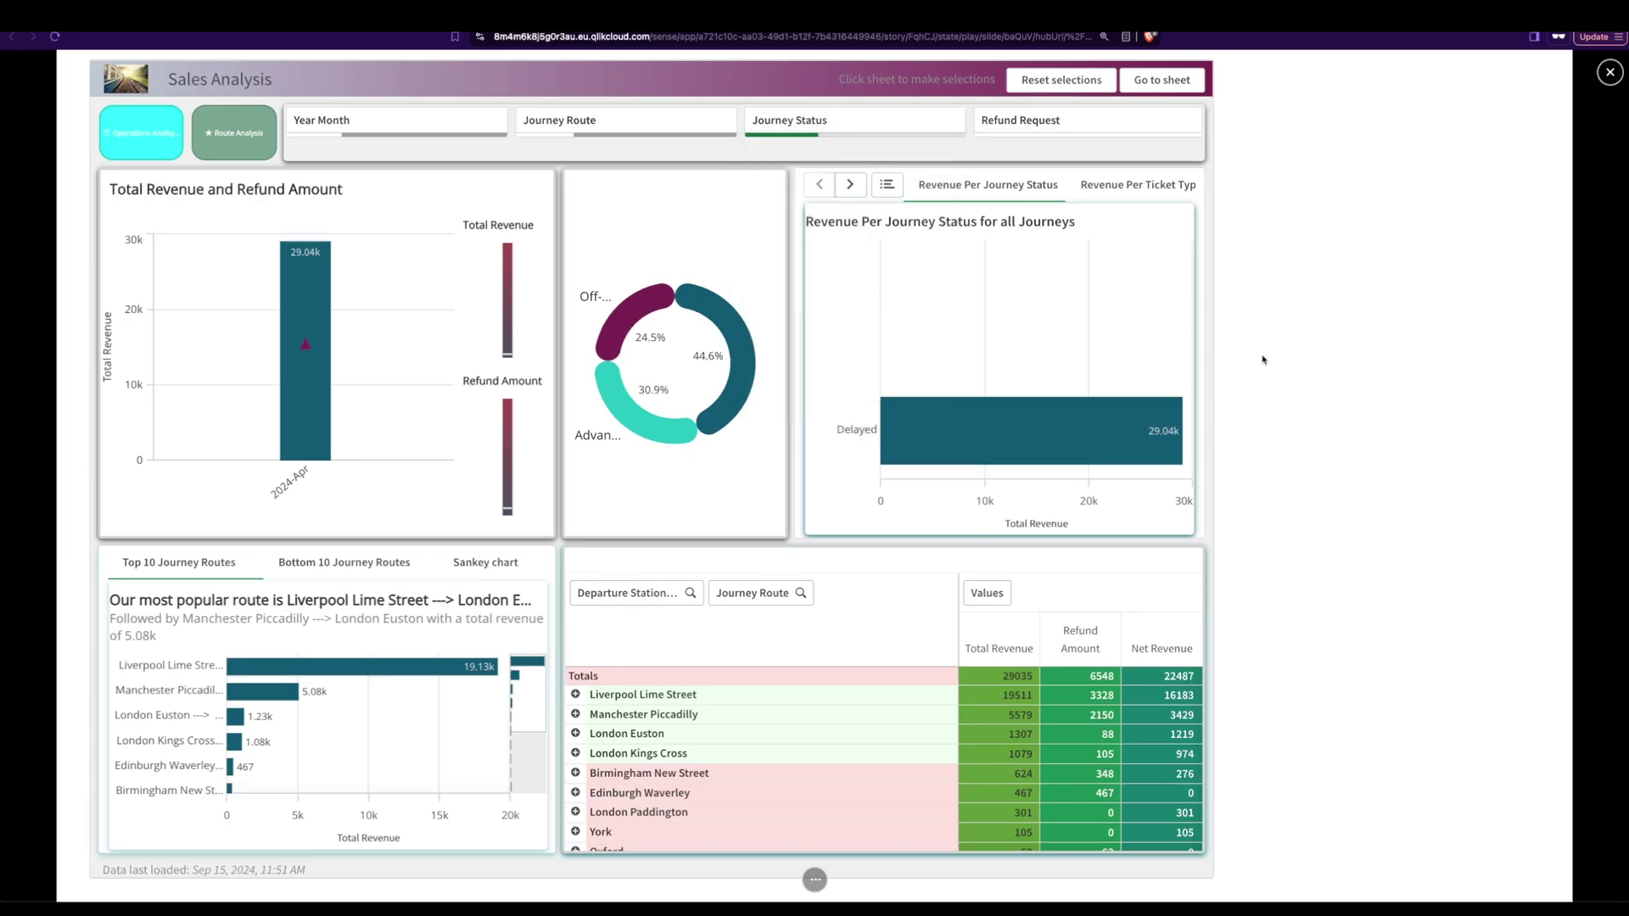
click(1162, 80)
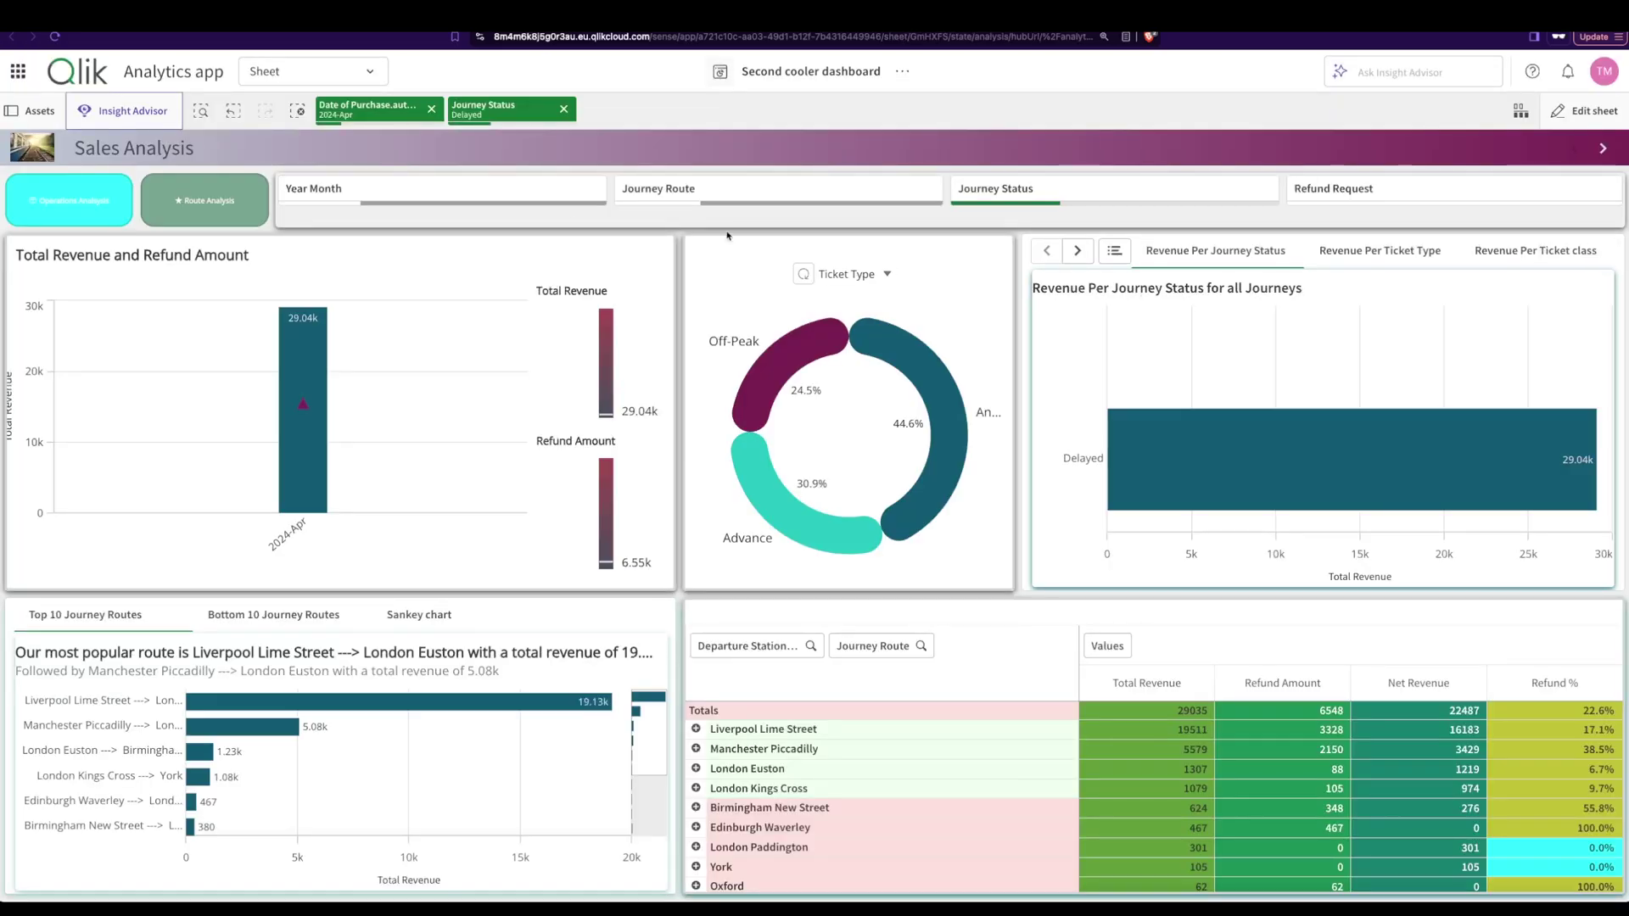
- Clear all selections and reopen My new story (3) in the Storytelling editor
click(297, 119)
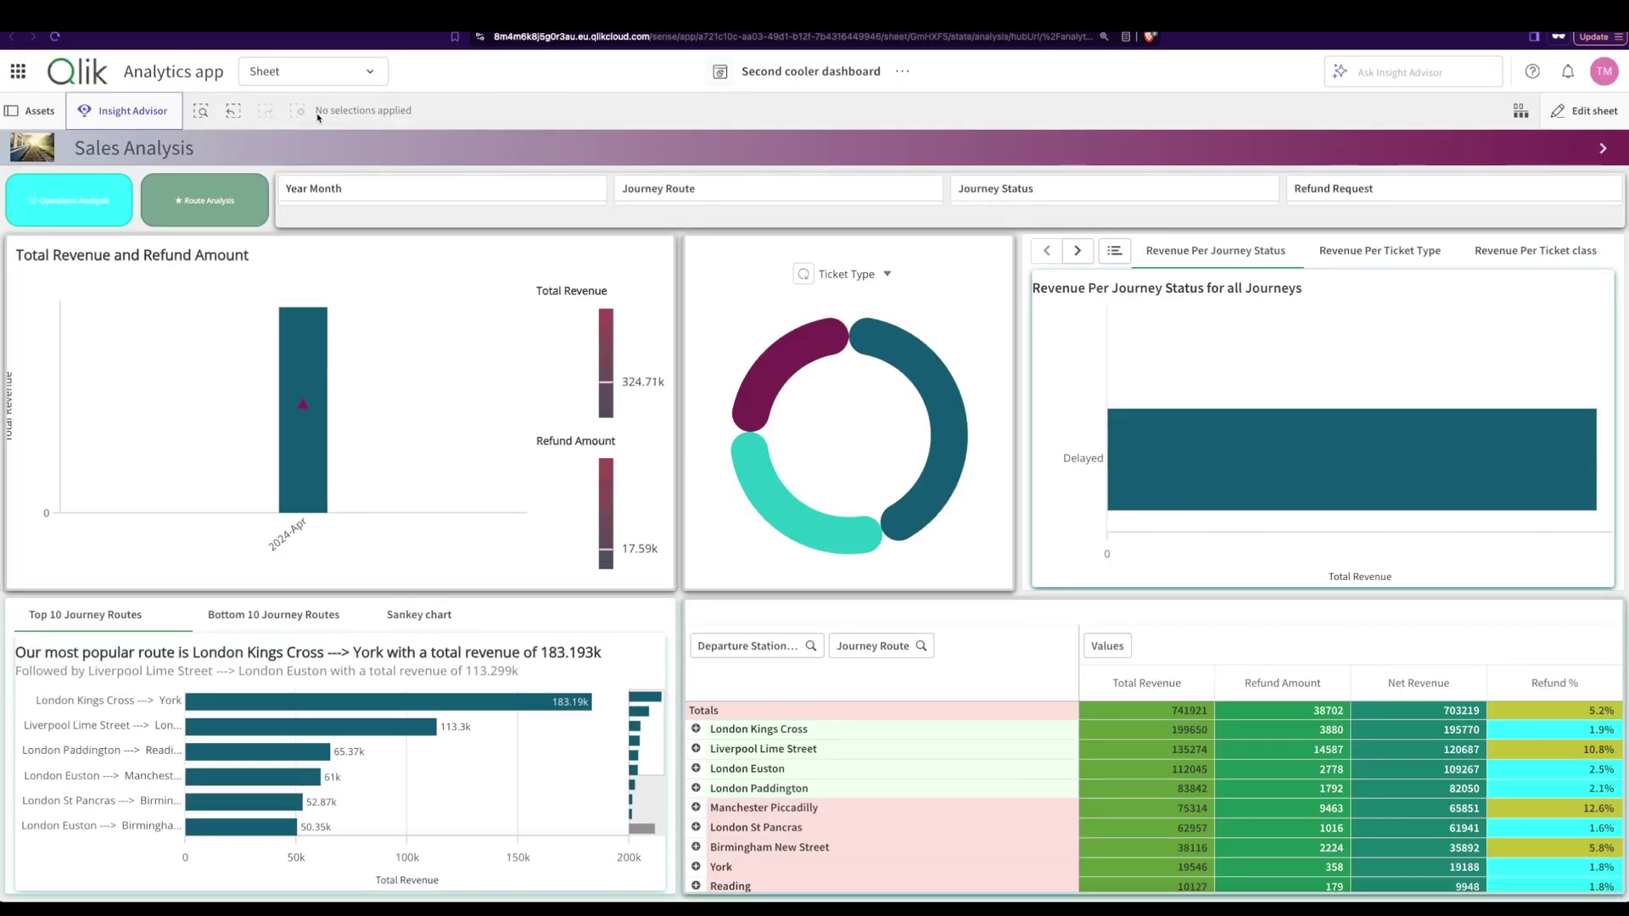
click(340, 75)
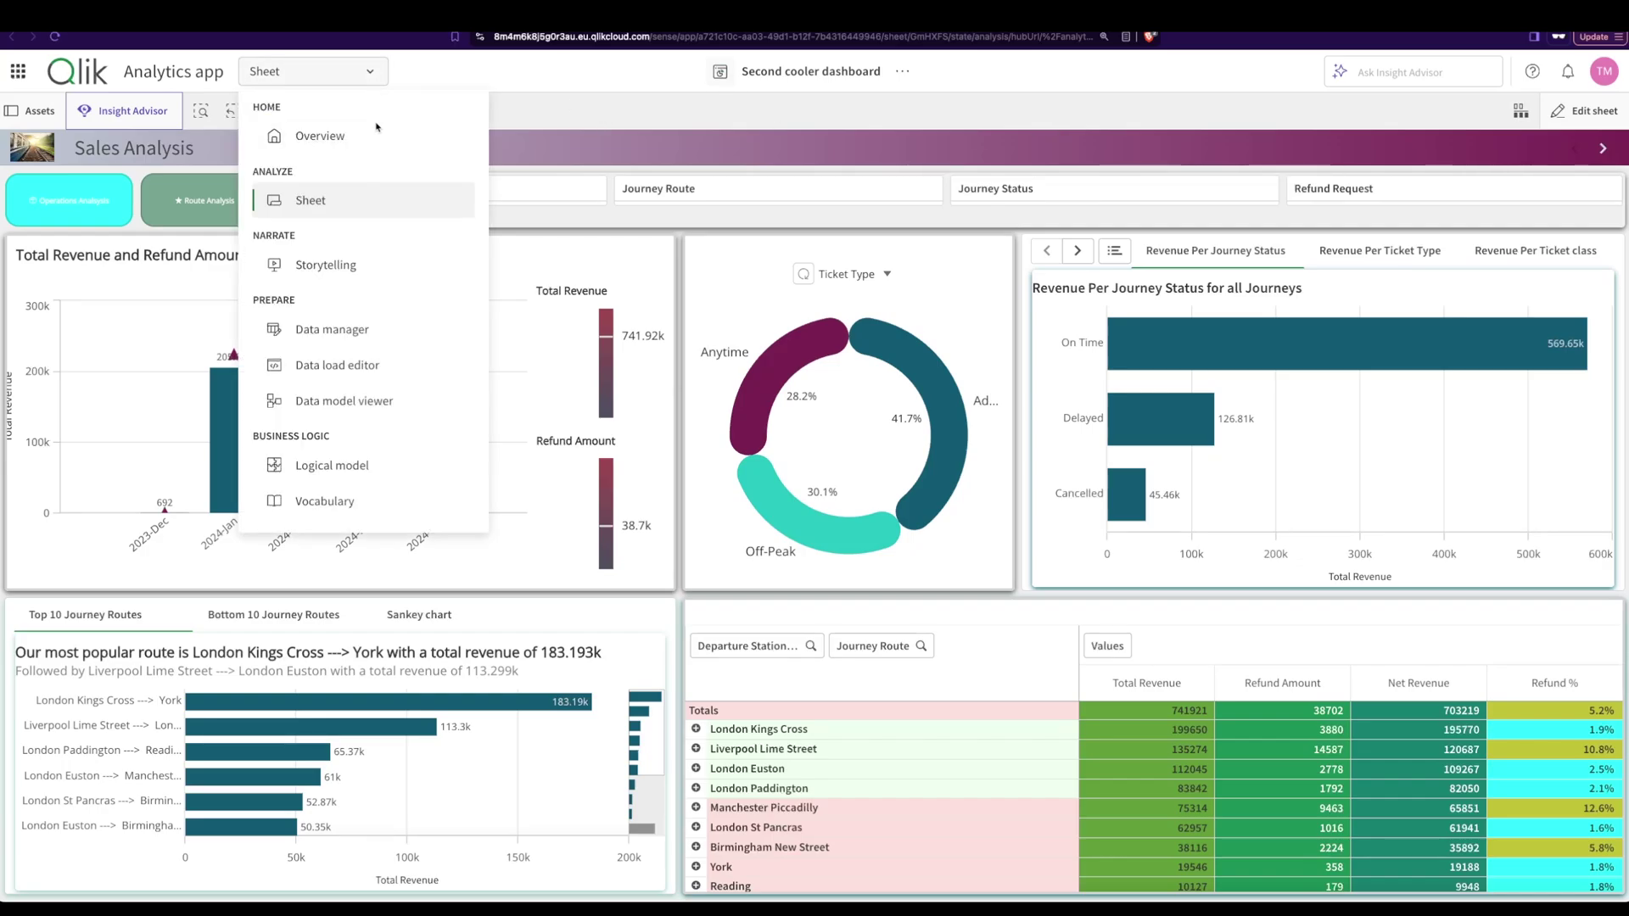
click(381, 270)
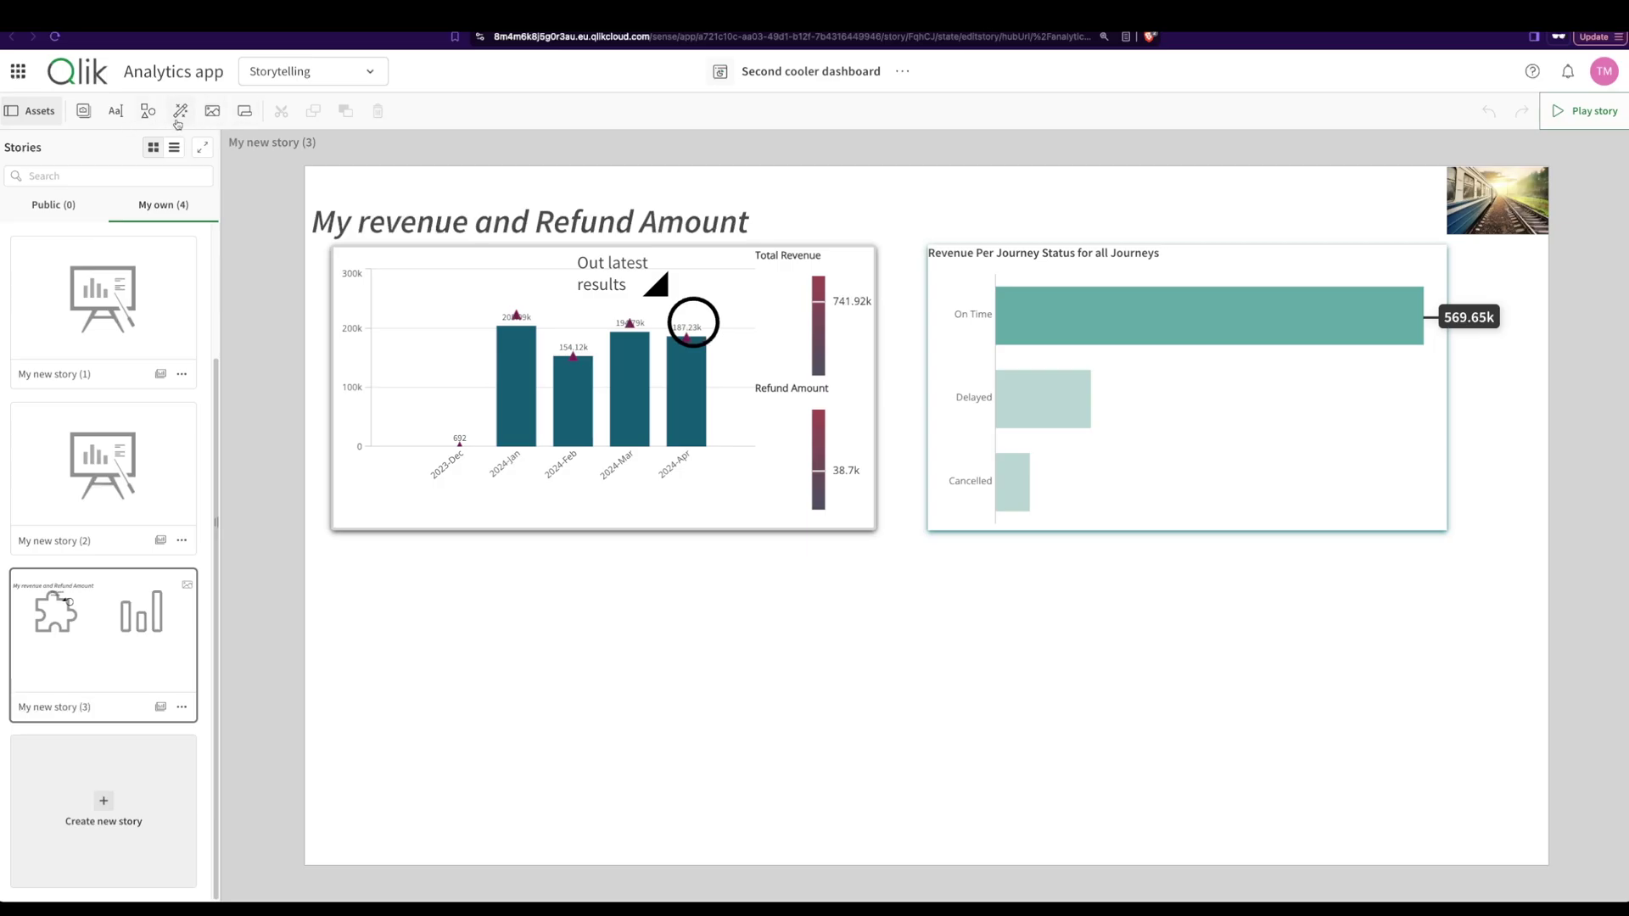
click(182, 707)
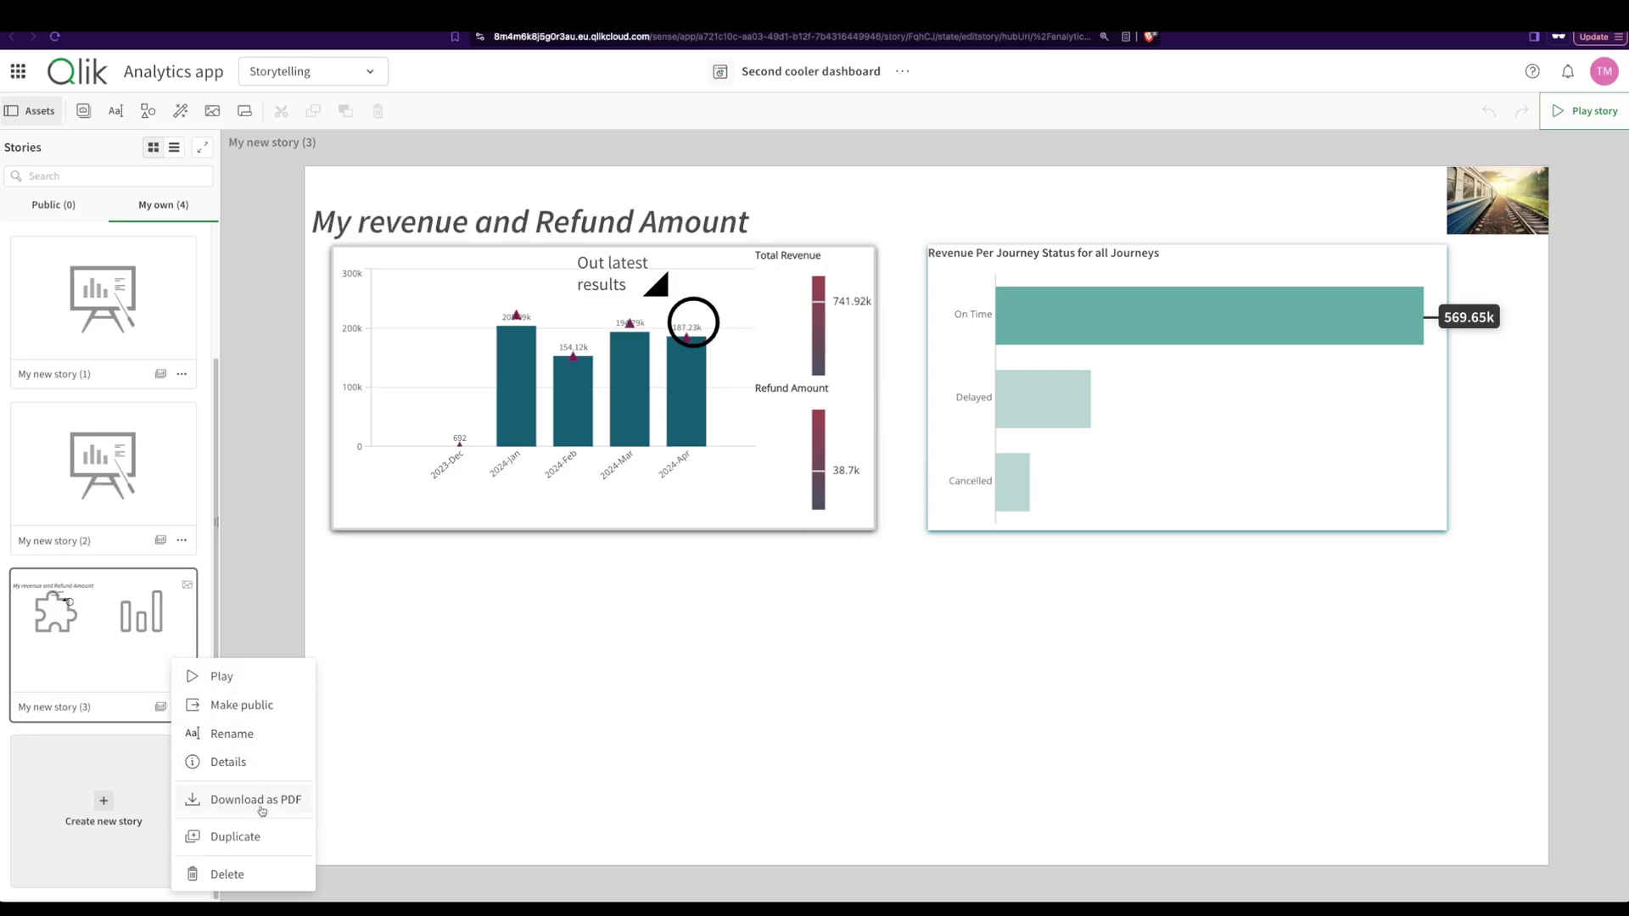
click(219, 676)
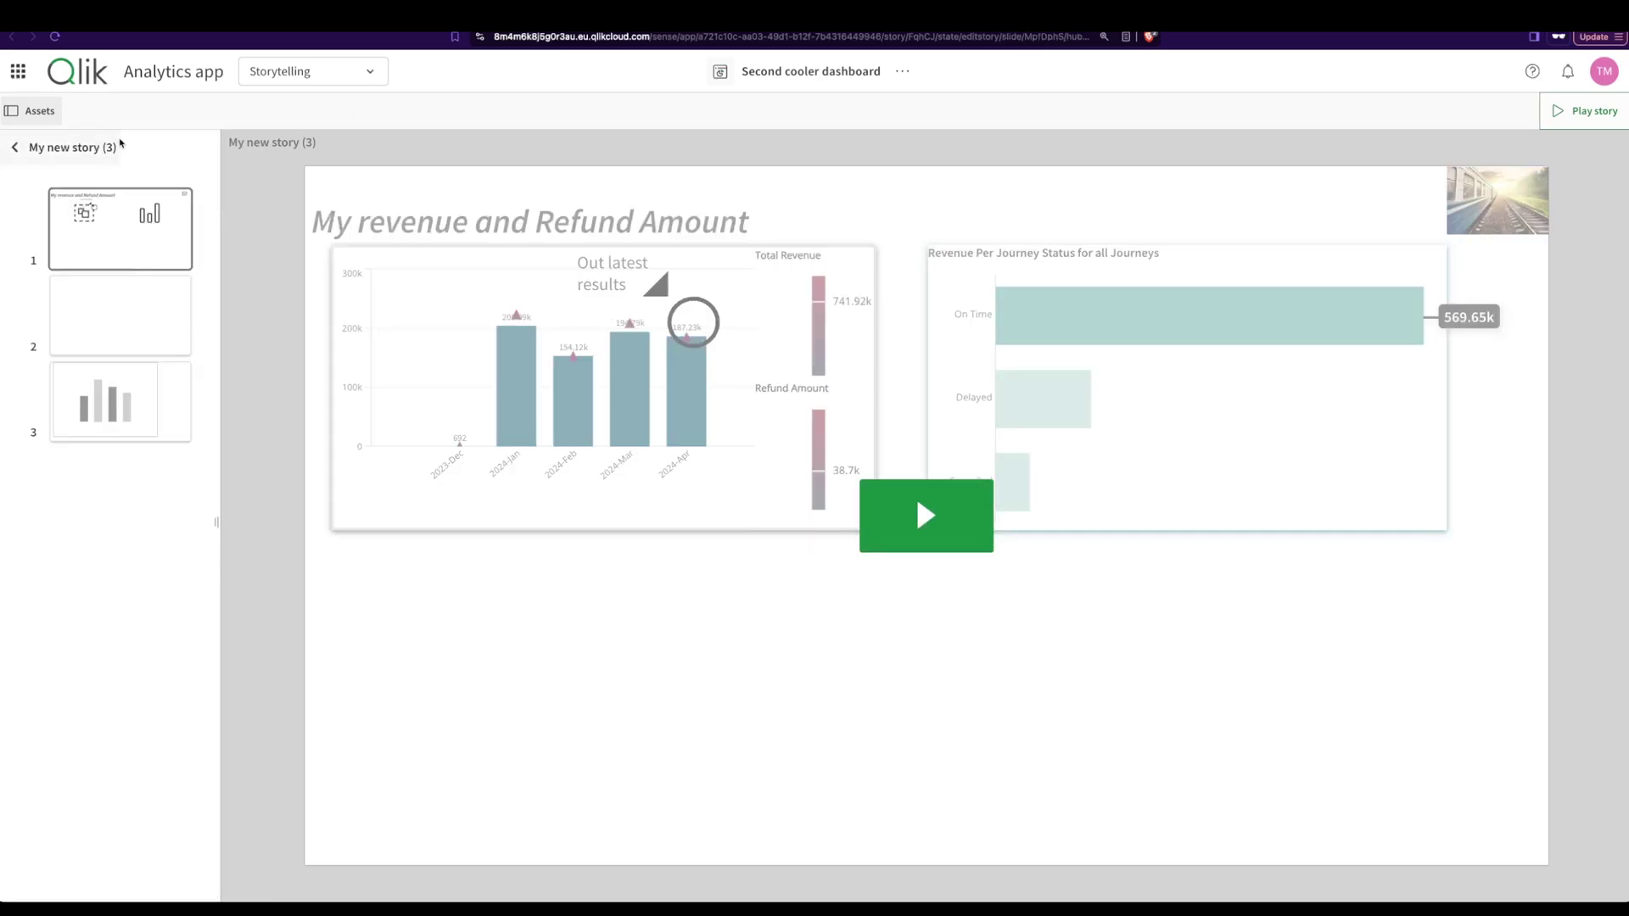
click(927, 517)
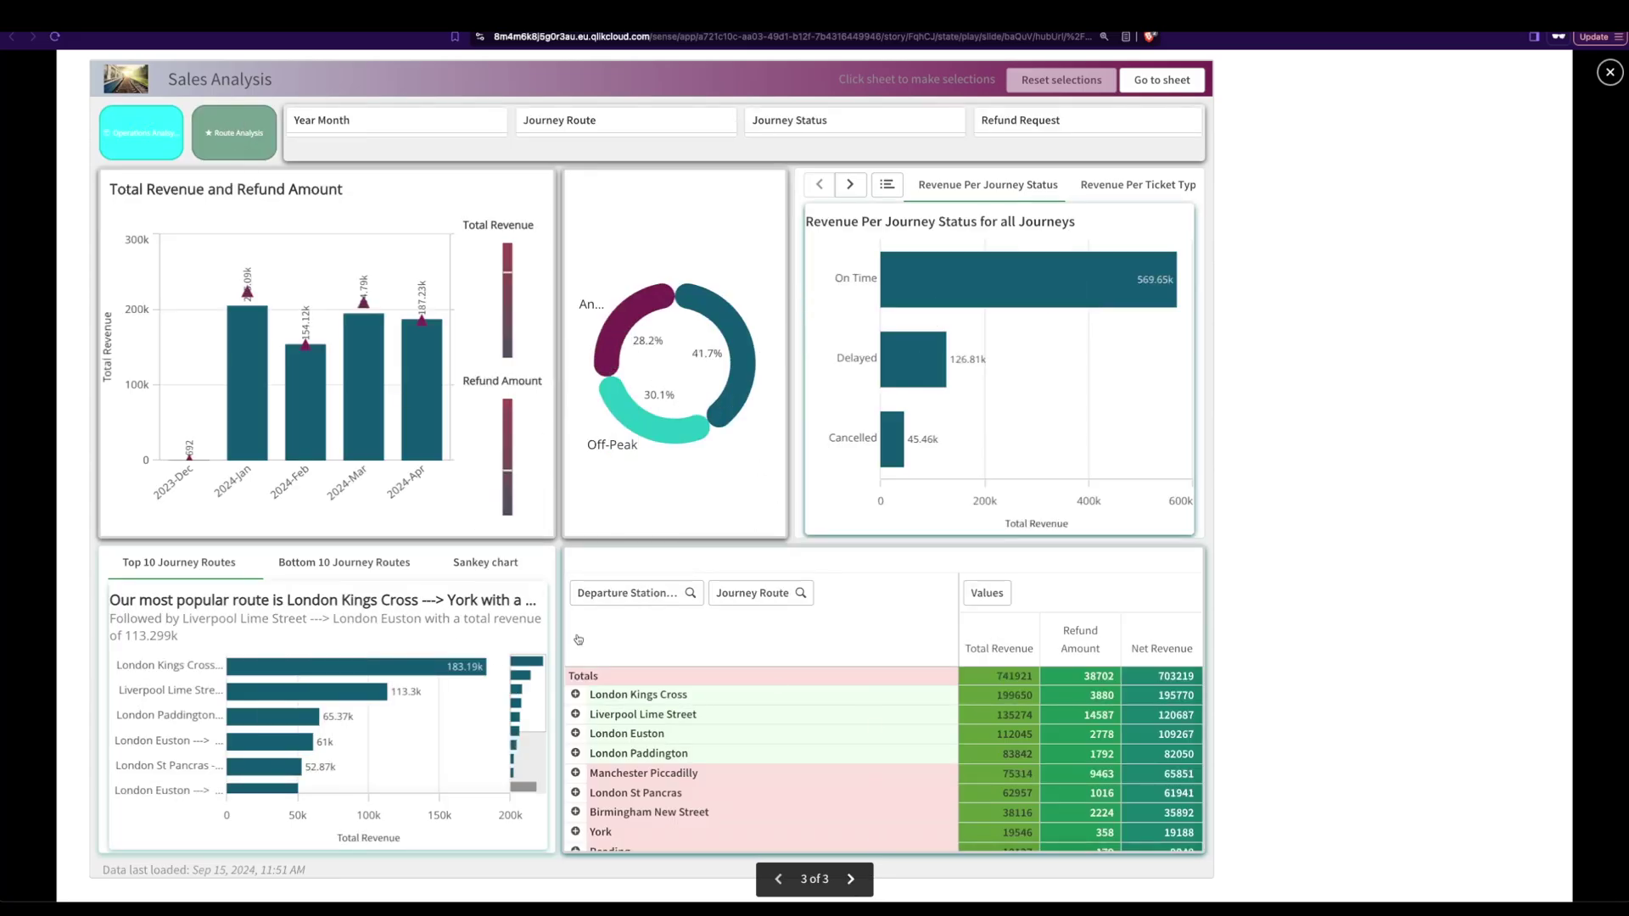
click(1094, 280)
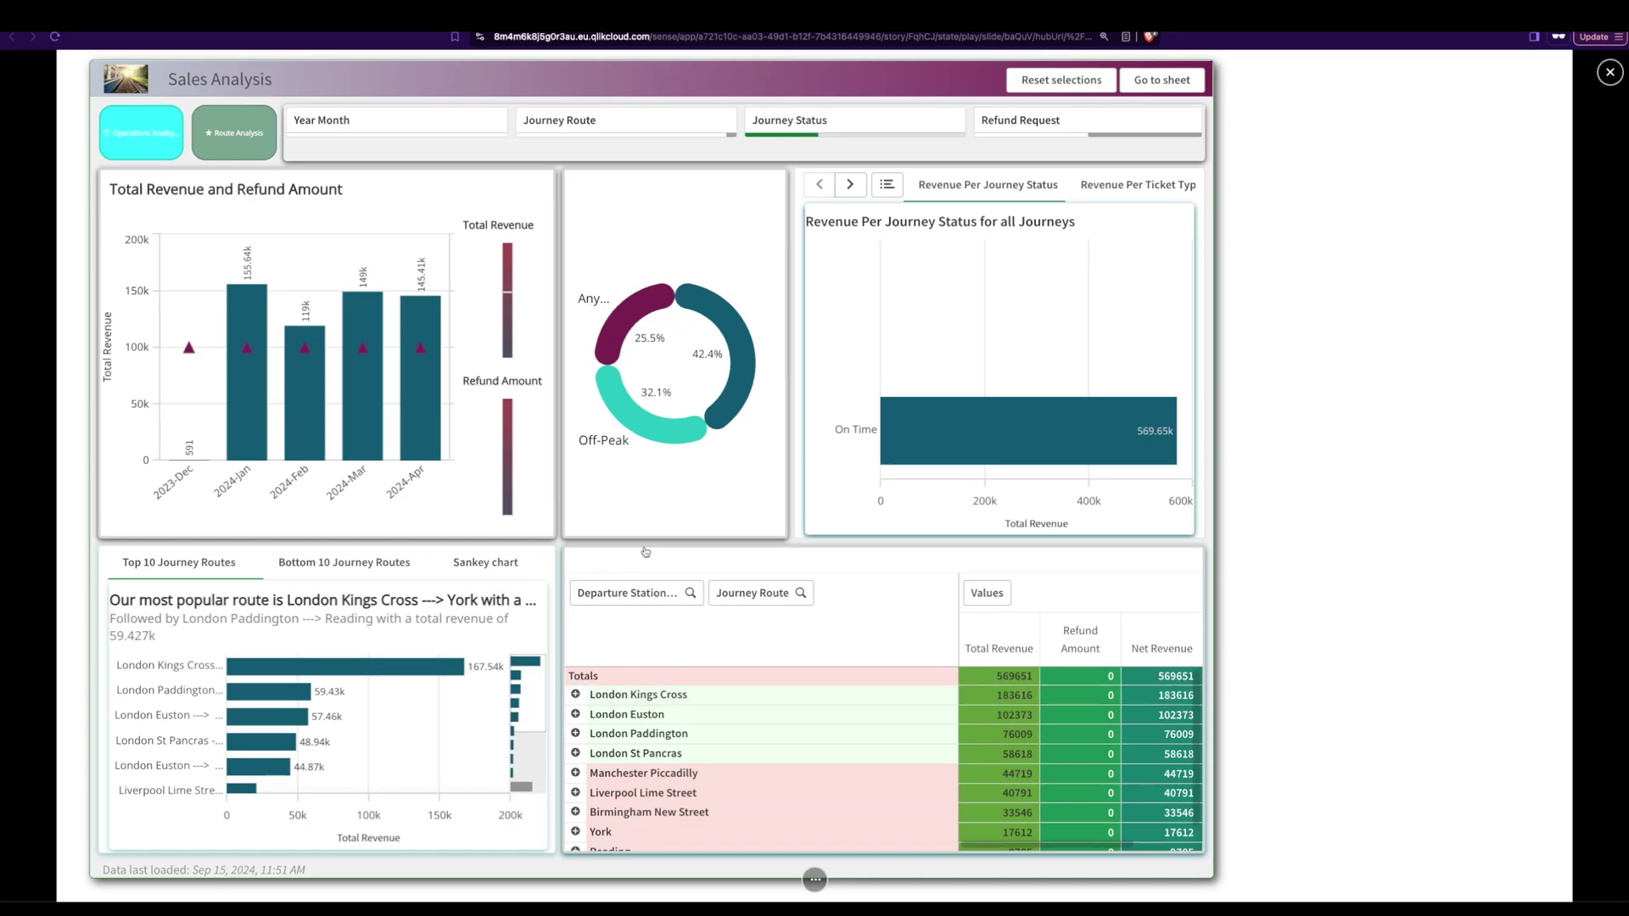
key(Escape)
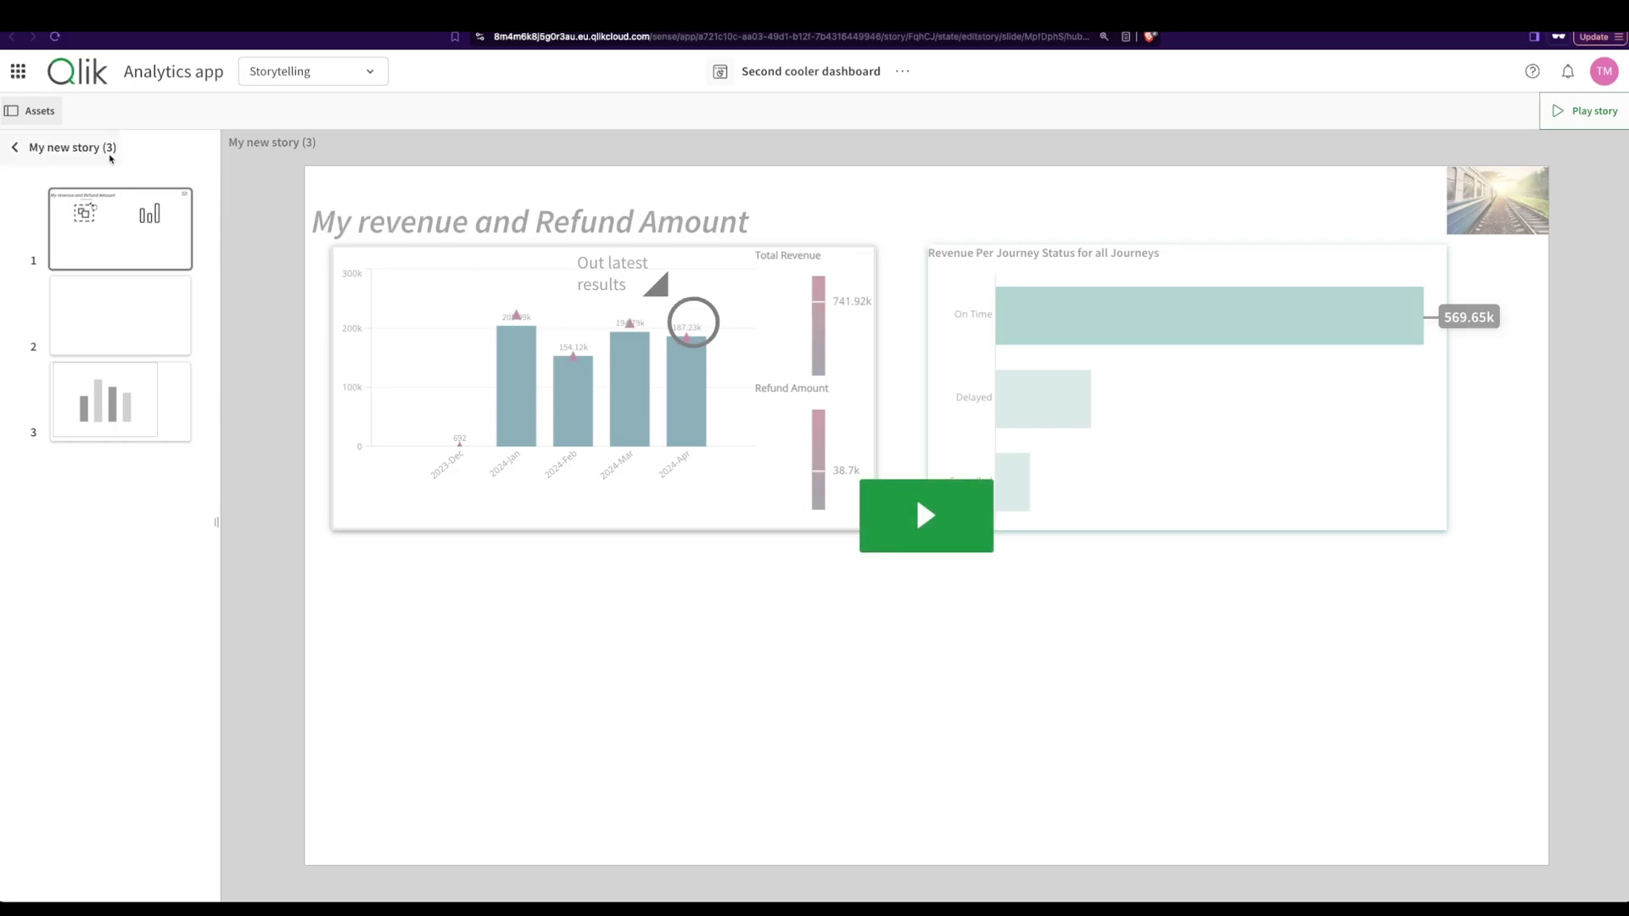
- Return to the Stories list, showing My new story (3) as a public story
click(111, 157)
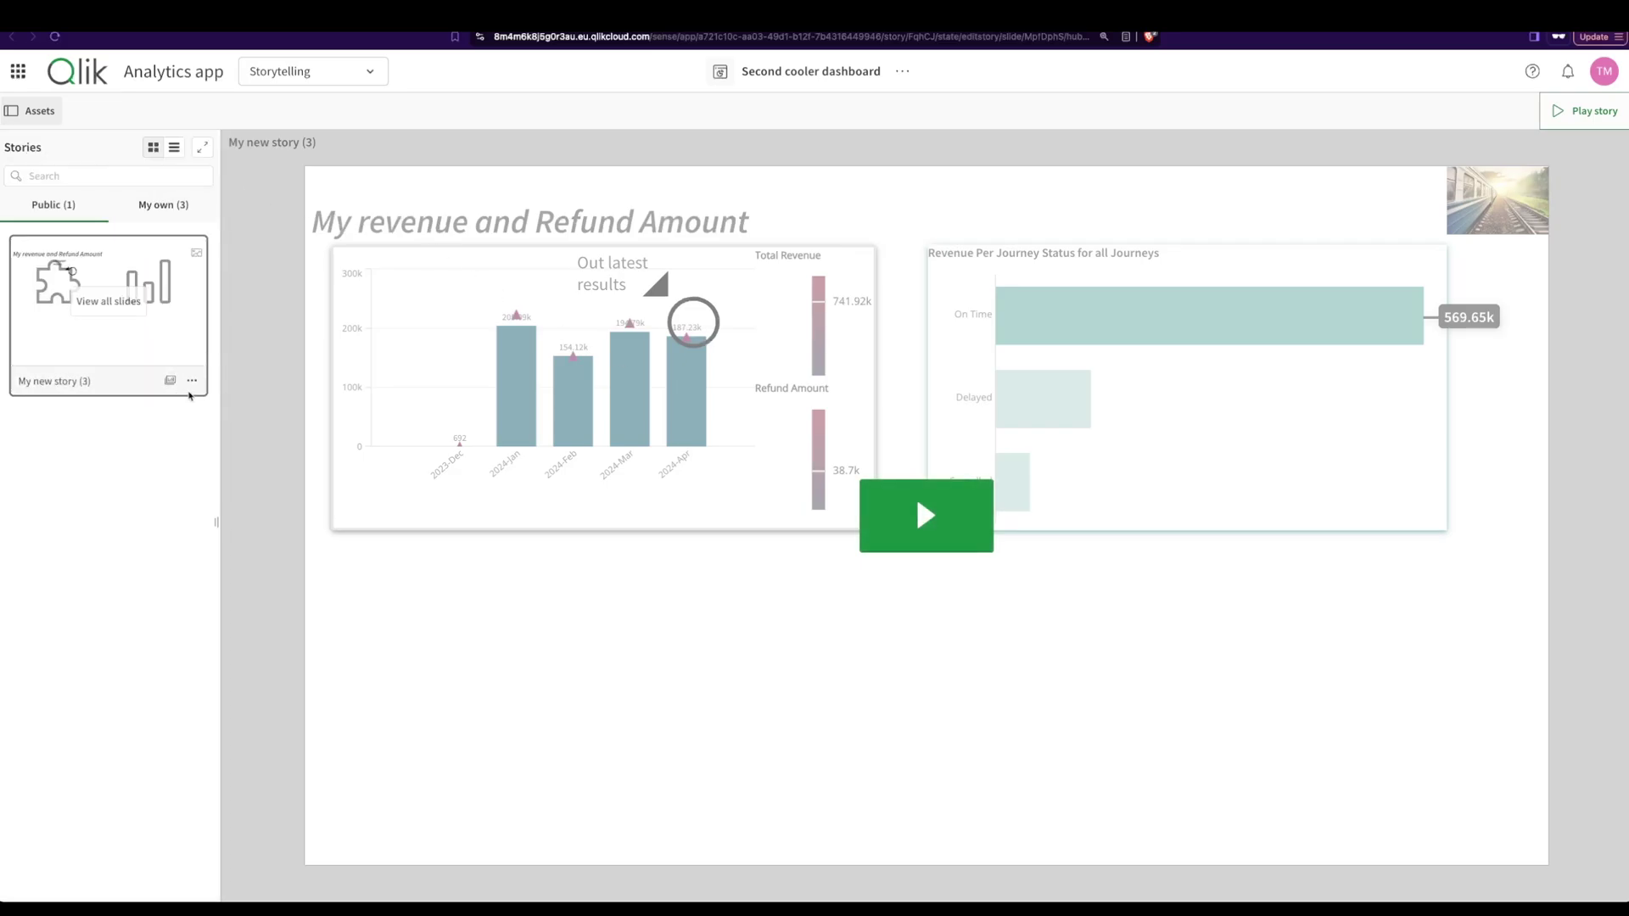
right_click(148, 358)
click(71, 521)
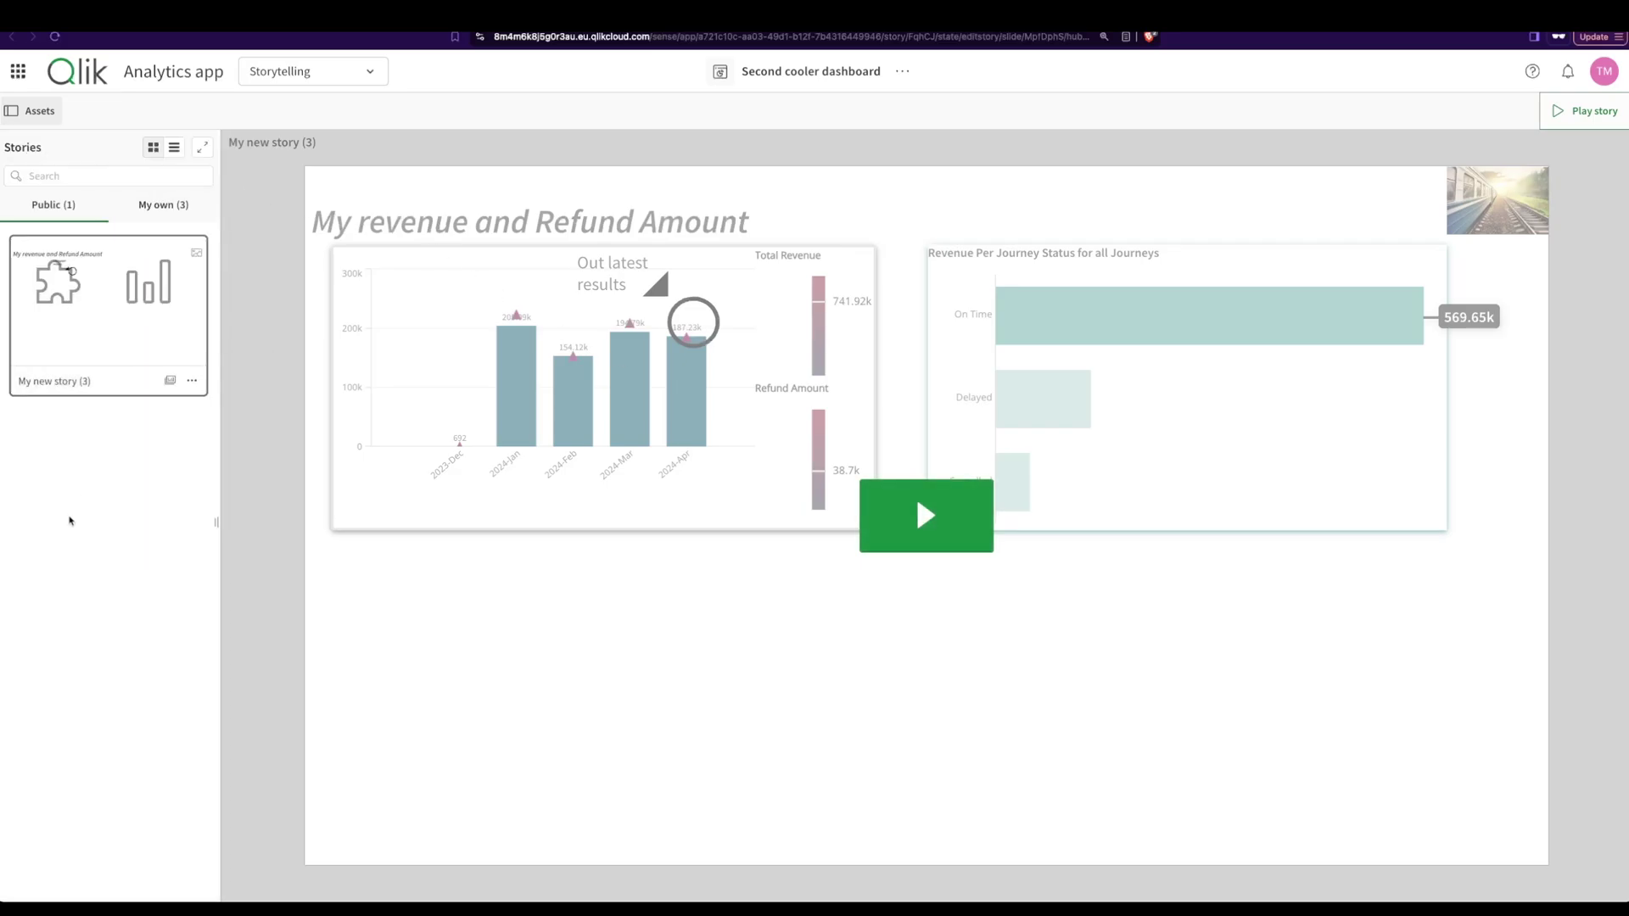